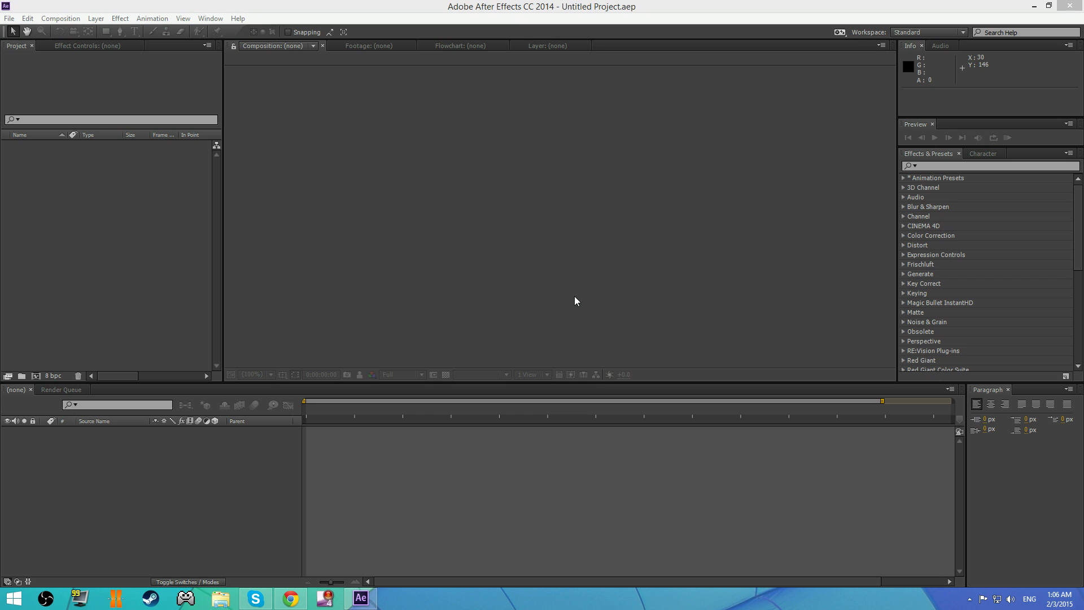
Import the video file 2015 from the Videos folder into the project as footage
{"action": "left_click", "coordinate": [356, 259]}
{"action": "left_click", "coordinate": [149, 250]}
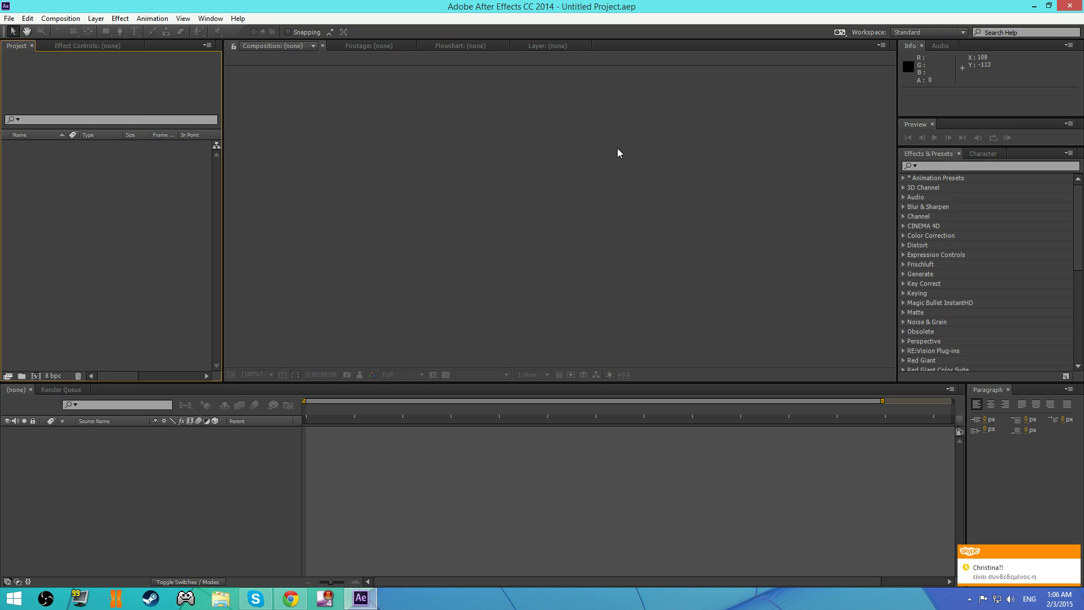
{"action": "left_click", "coordinate": [8, 19]}
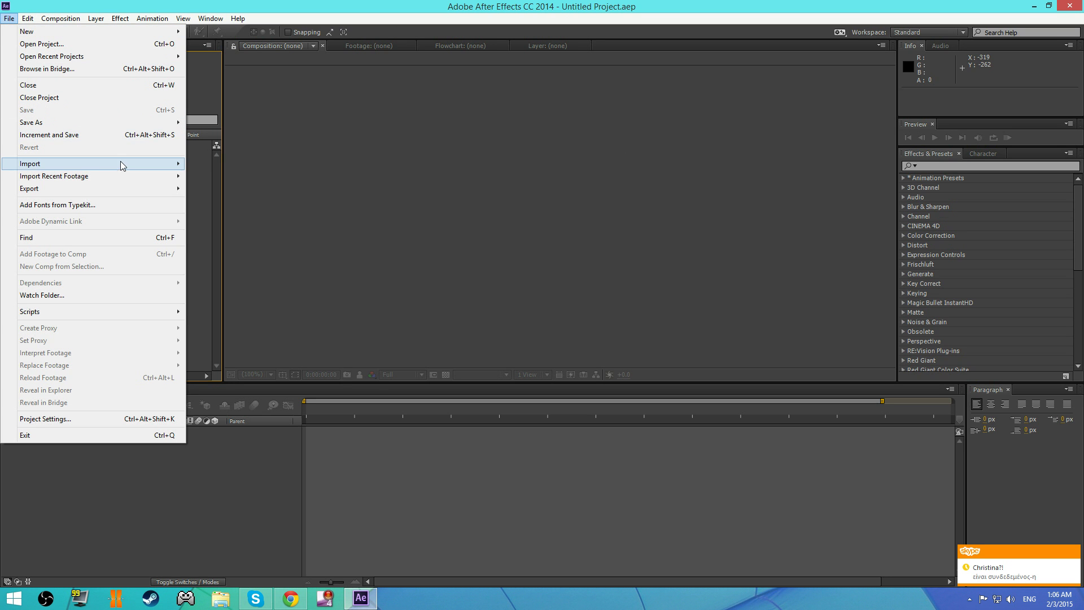
{"action": "mouse_move", "coordinate": [123, 164]}
{"action": "left_click", "coordinate": [235, 169]}
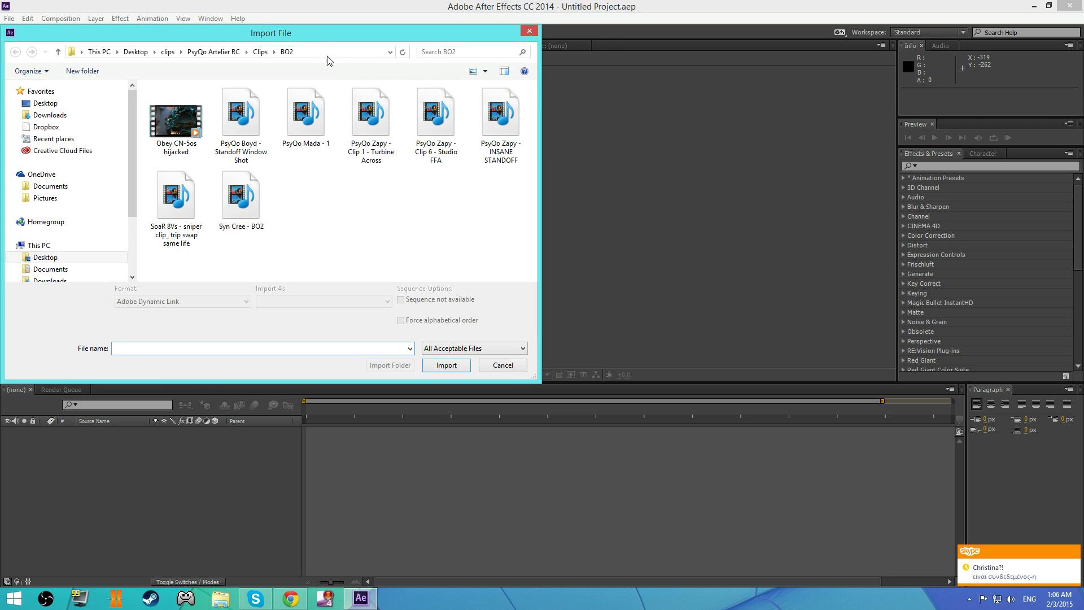
{"action": "left_click_drag", "start_coordinate": [305, 34], "coordinate": [457, 81]}
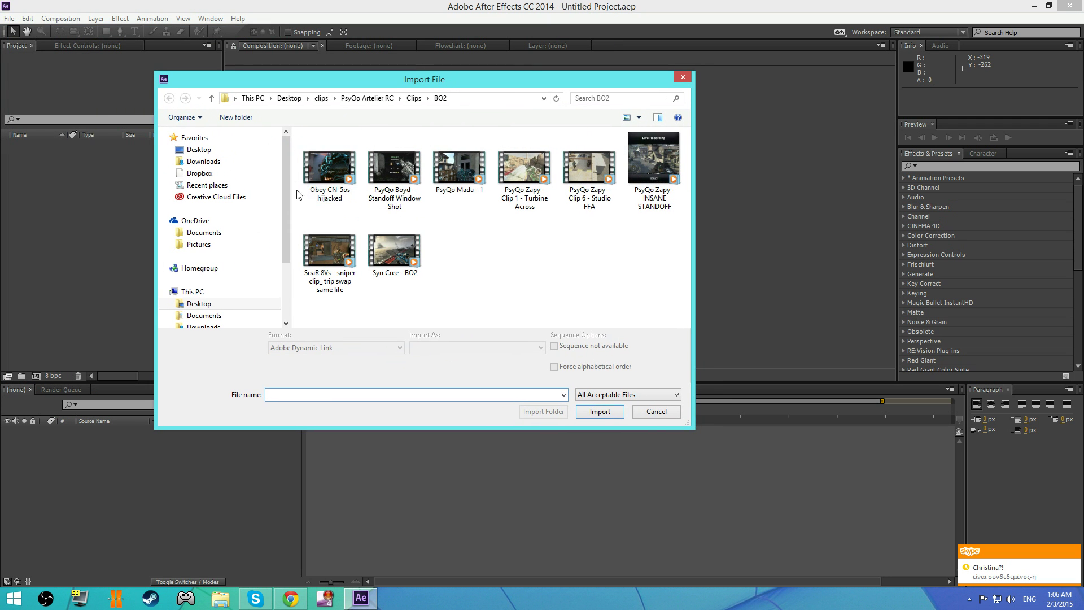
{"action": "left_click_drag", "start_coordinate": [286, 195], "coordinate": [287, 242]}
{"action": "left_click", "coordinate": [237, 286]}
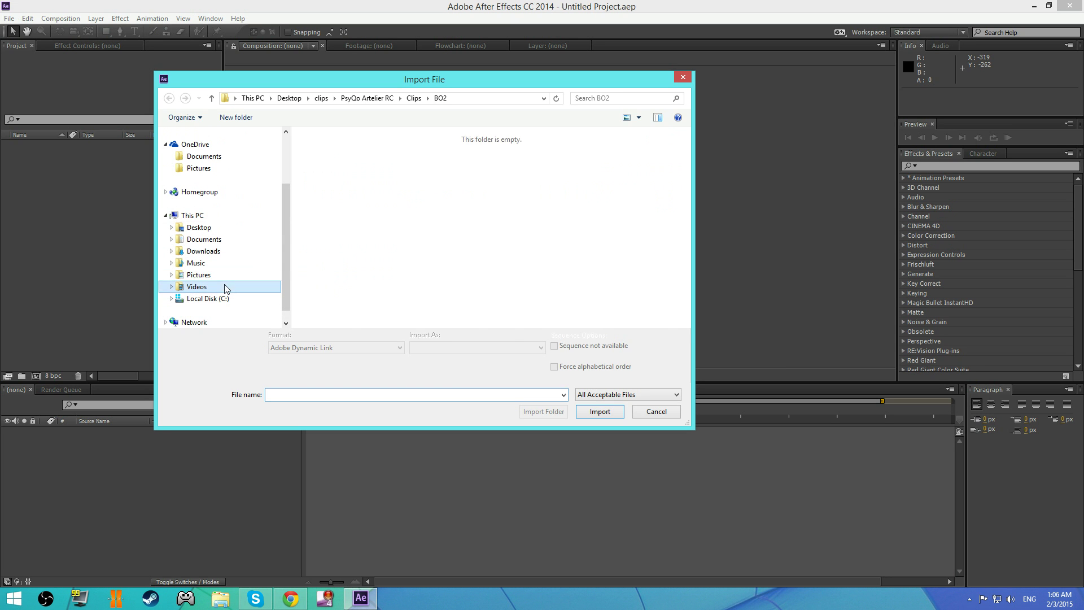
{"action": "left_click_drag", "start_coordinate": [687, 164], "coordinate": [688, 200]}
{"action": "left_click", "coordinate": [585, 192]}
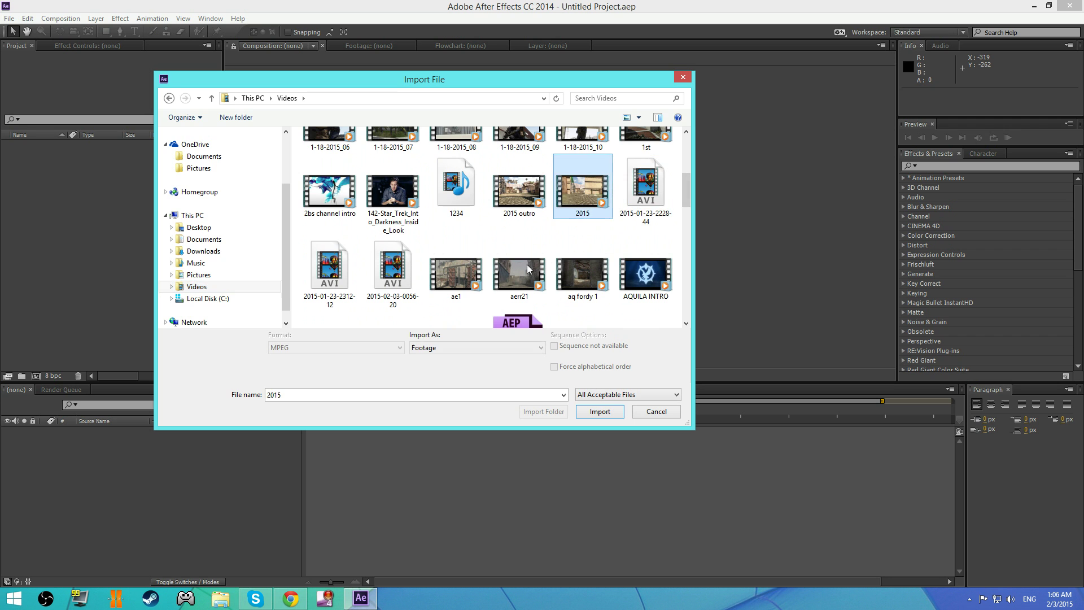
{"action": "left_click", "coordinate": [600, 412]}
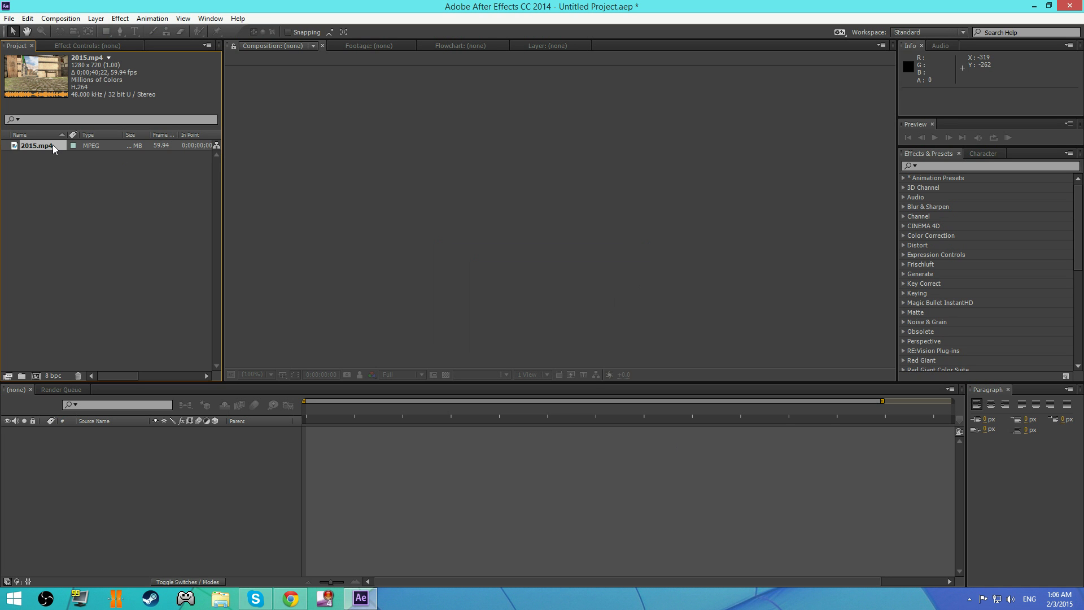
Create a new composition from the imported 2015.mp4 footage
{"action": "left_click_drag", "start_coordinate": [53, 148], "coordinate": [36, 377]}
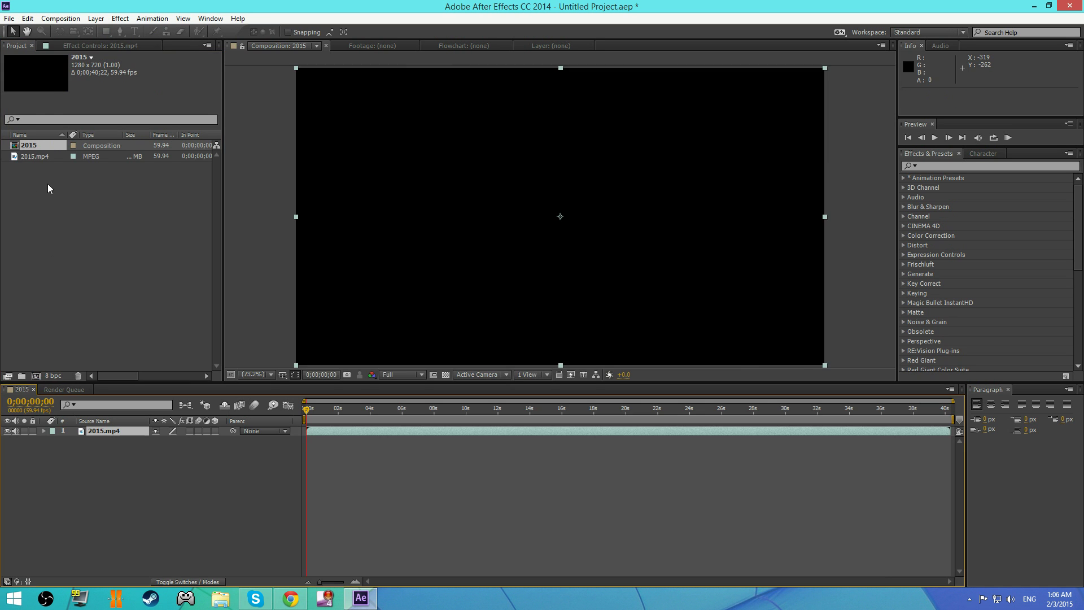
{"action": "mouse_move", "coordinate": [34, 161]}
{"action": "left_mouse_down"}
{"action": "mouse_move", "coordinate": [85, 338]}
{"action": "mouse_move", "coordinate": [40, 377]}
{"action": "mouse_move", "coordinate": [54, 194]}
{"action": "mouse_move", "coordinate": [42, 159]}
{"action": "left_mouse_up"}
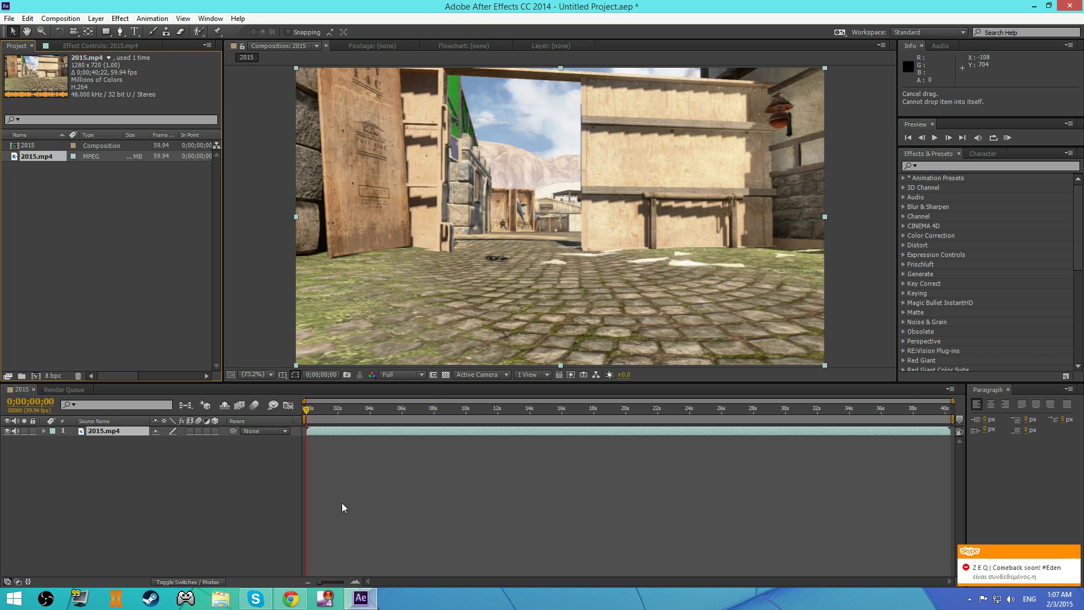
Start the work area at 0;00;03;19 and trim the composition to it
{"action": "left_click_drag", "start_coordinate": [309, 415], "coordinate": [359, 410]}
{"action": "key", "text": "b"}
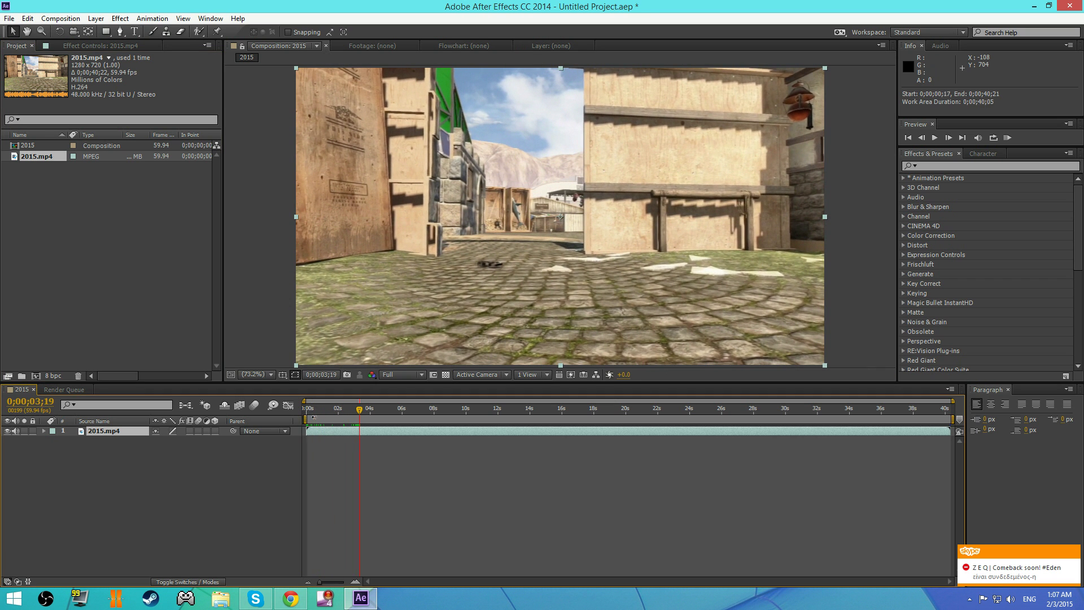
{"action": "right_click", "coordinate": [375, 427]}
{"action": "left_click", "coordinate": [418, 456]}
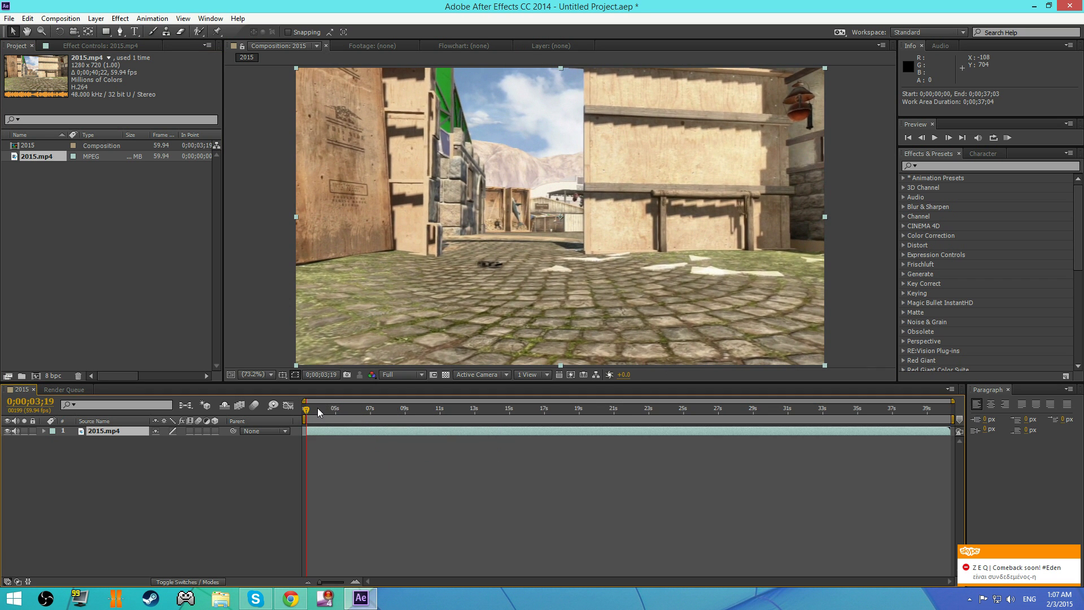
Start the work area at 0;00;18;26 and trim the composition to it
{"action": "left_click_drag", "start_coordinate": [490, 406], "coordinate": [570, 406]}
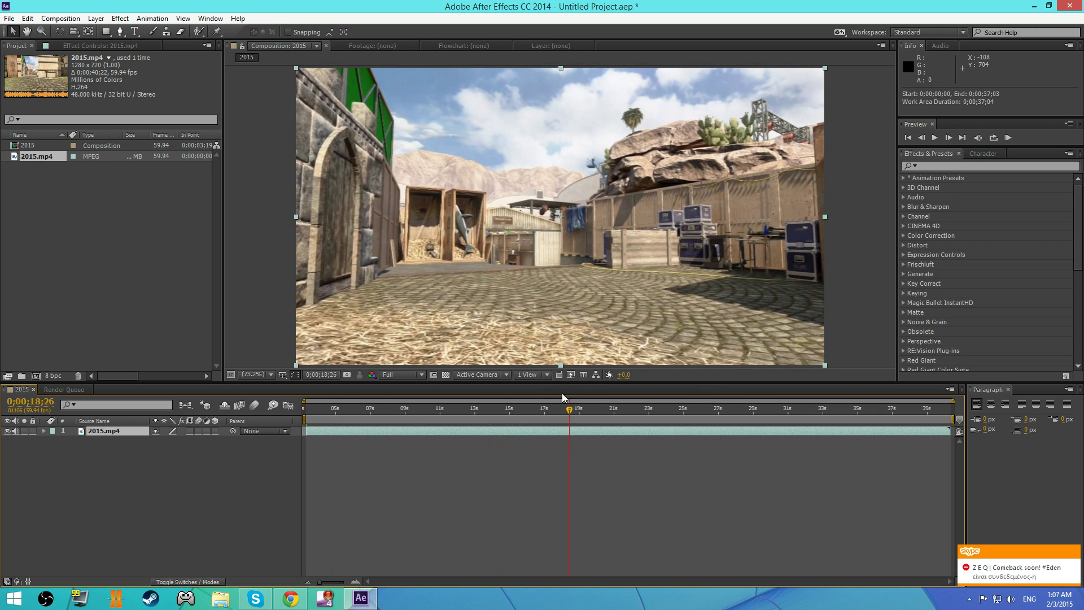
{"action": "left_click_drag", "start_coordinate": [303, 418], "coordinate": [560, 411]}
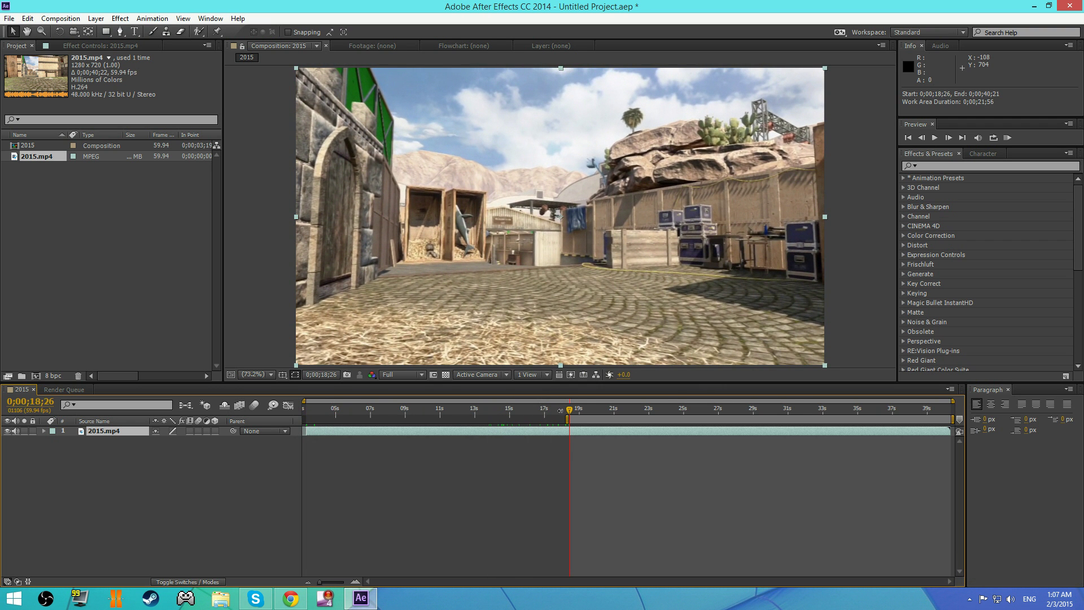
{"action": "right_click", "coordinate": [580, 417]}
{"action": "left_click", "coordinate": [601, 448]}
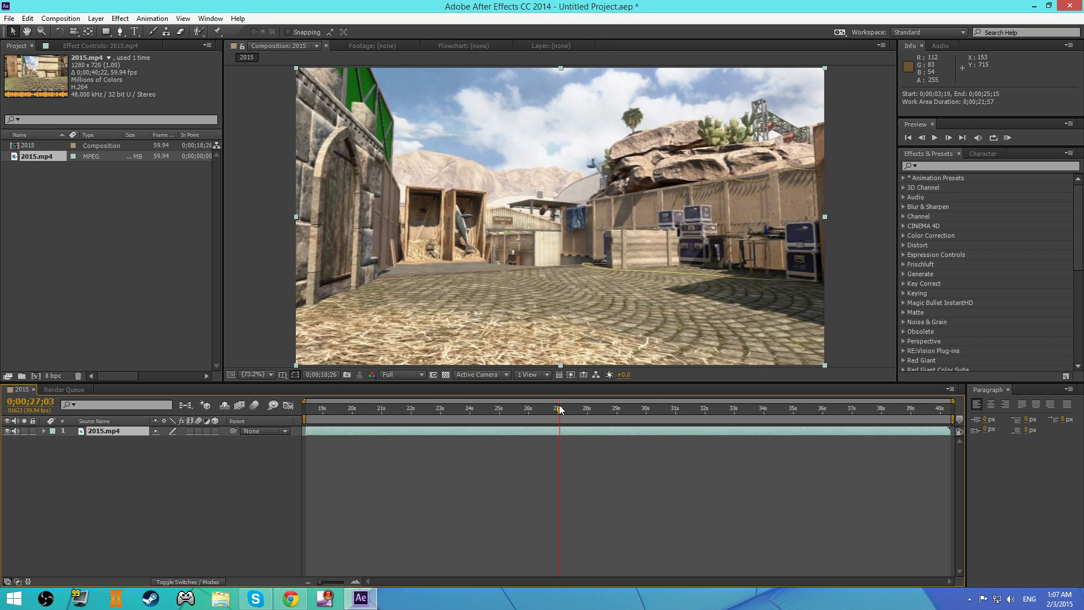
End the work area at 0;00;29;42 and trim the composition to it
{"action": "left_click_drag", "start_coordinate": [563, 418], "coordinate": [638, 418]}
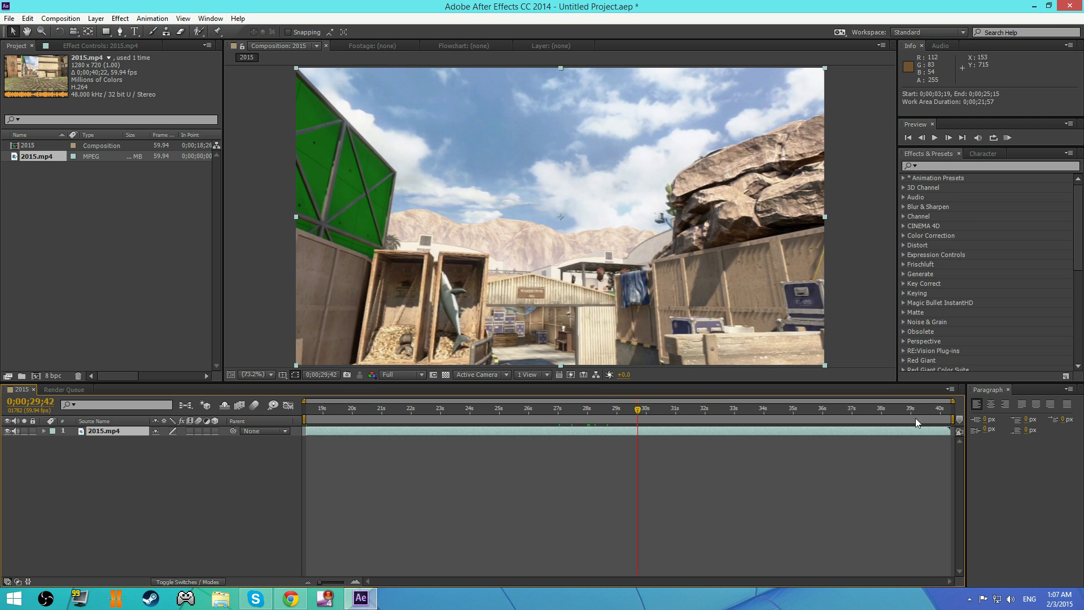
{"action": "left_click_drag", "start_coordinate": [953, 419], "coordinate": [639, 418]}
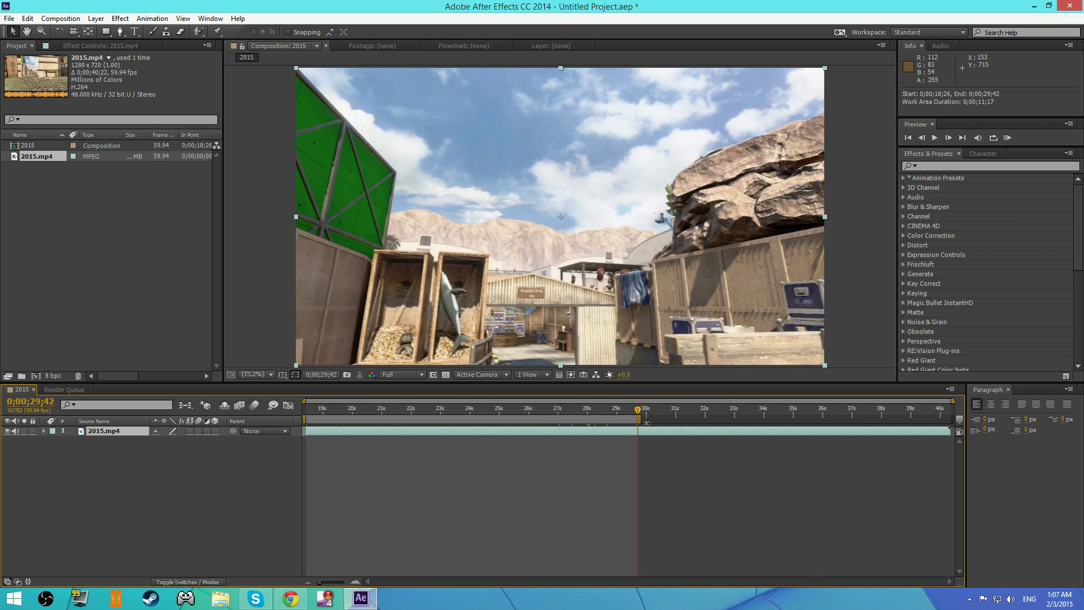
{"action": "right_click", "coordinate": [617, 422]}
{"action": "left_click", "coordinate": [655, 455]}
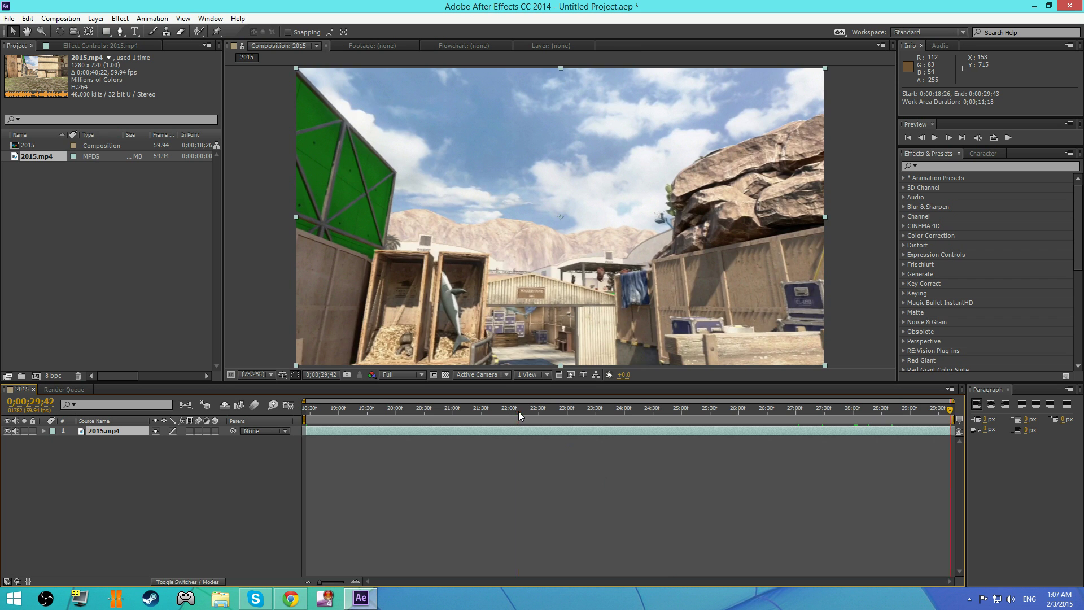
Find the 3D Camera Tracker effect by searching for "3d ca" and apply it to the 2015.mp4 clip
{"action": "left_click", "coordinate": [936, 168]}
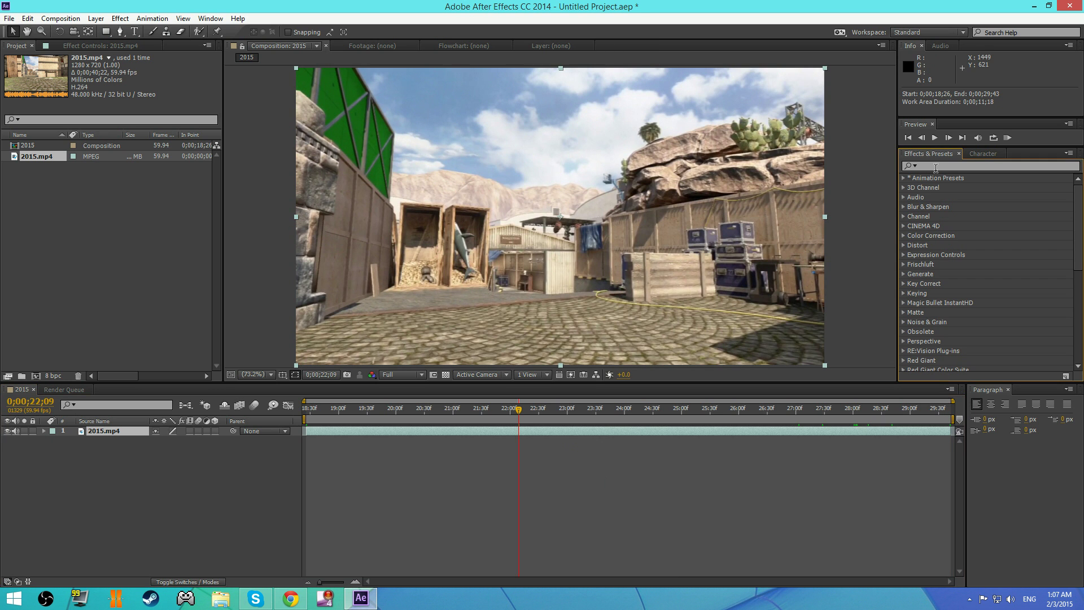
{"action": "left_click_drag", "start_coordinate": [898, 179], "coordinate": [884, 179]}
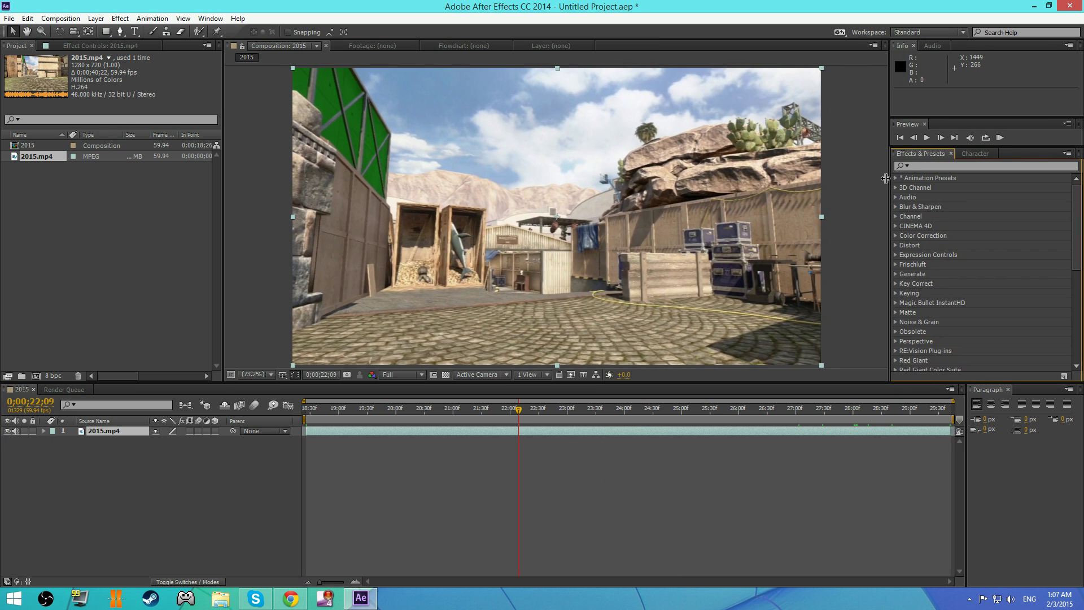
{"action": "left_click", "coordinate": [935, 166]}
{"action": "type", "text": "3d ca"}
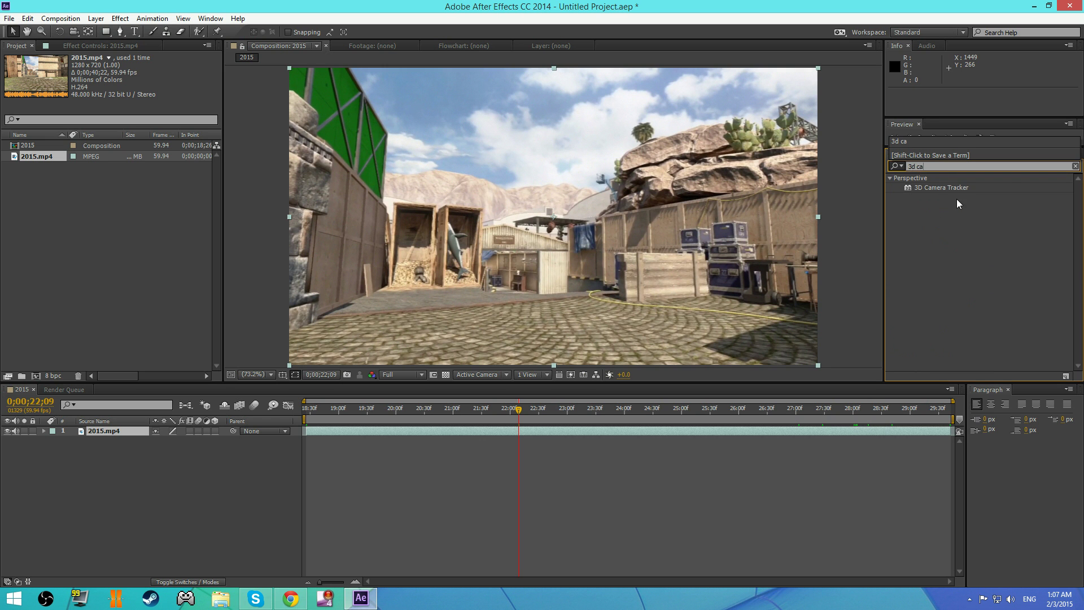
{"action": "left_click", "coordinate": [955, 188]}
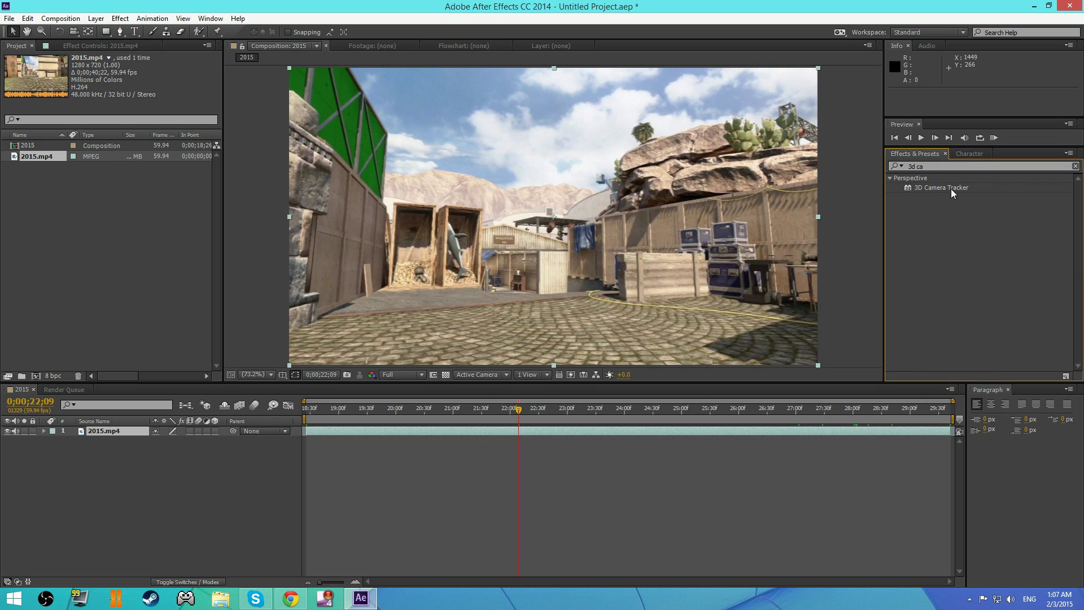
{"action": "left_click_drag", "start_coordinate": [954, 188], "coordinate": [647, 182]}
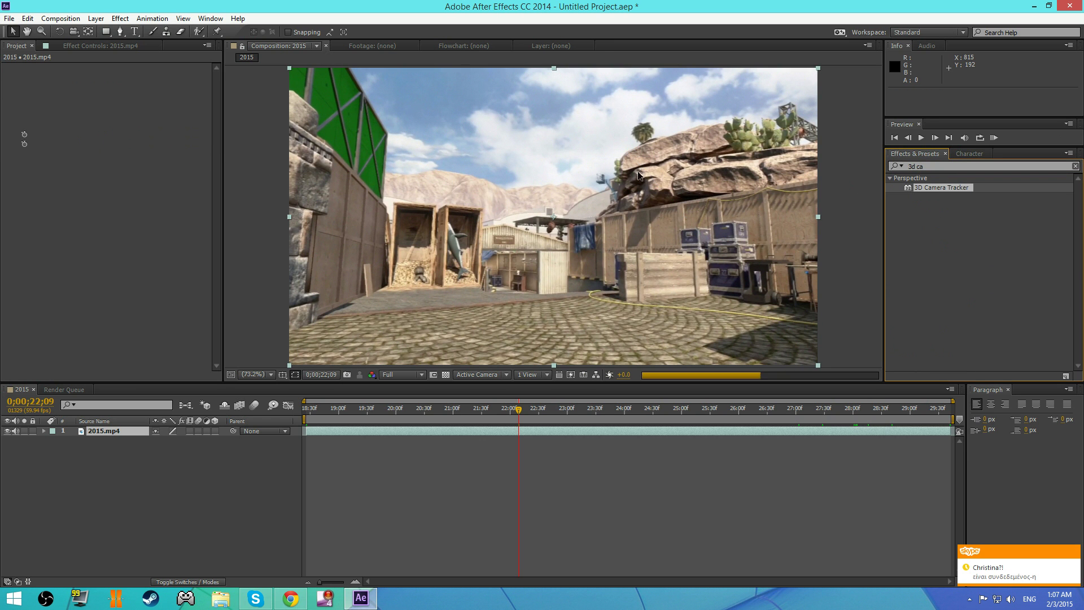
Clear the effects search and select the 3D Camera Tracker effect on the 2015.mp4 layer
{"action": "left_click", "coordinate": [927, 168]}
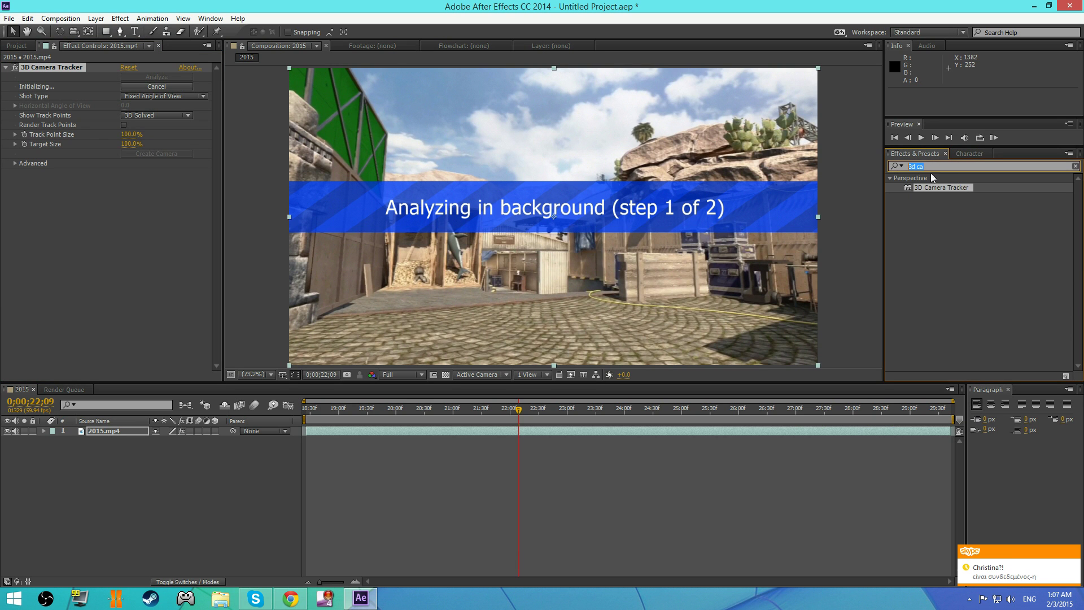
{"action": "key", "text": "BackSpace"}
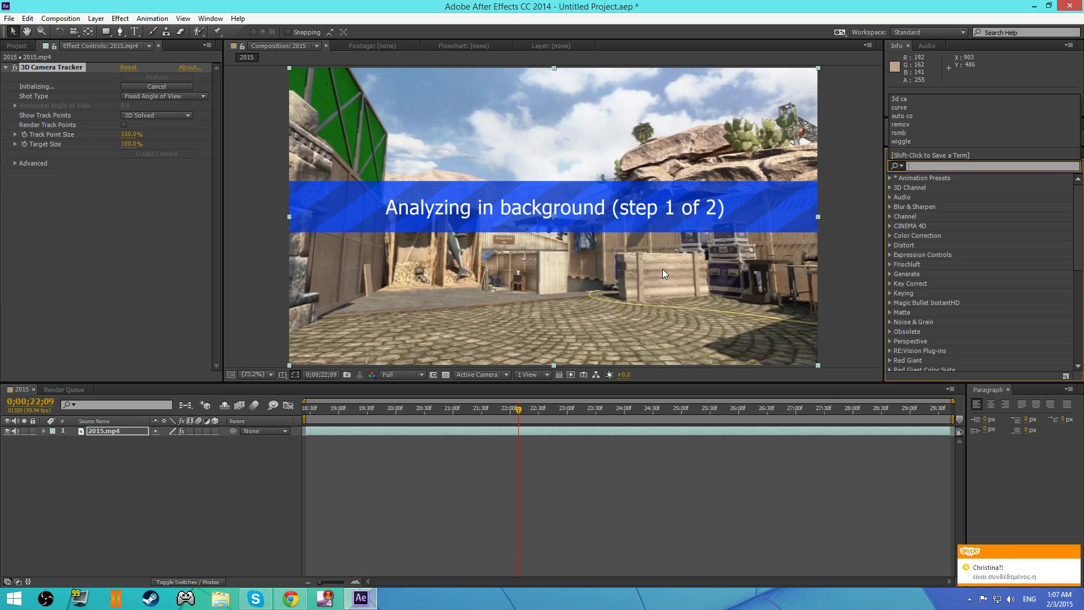
{"action": "left_click", "coordinate": [880, 174]}
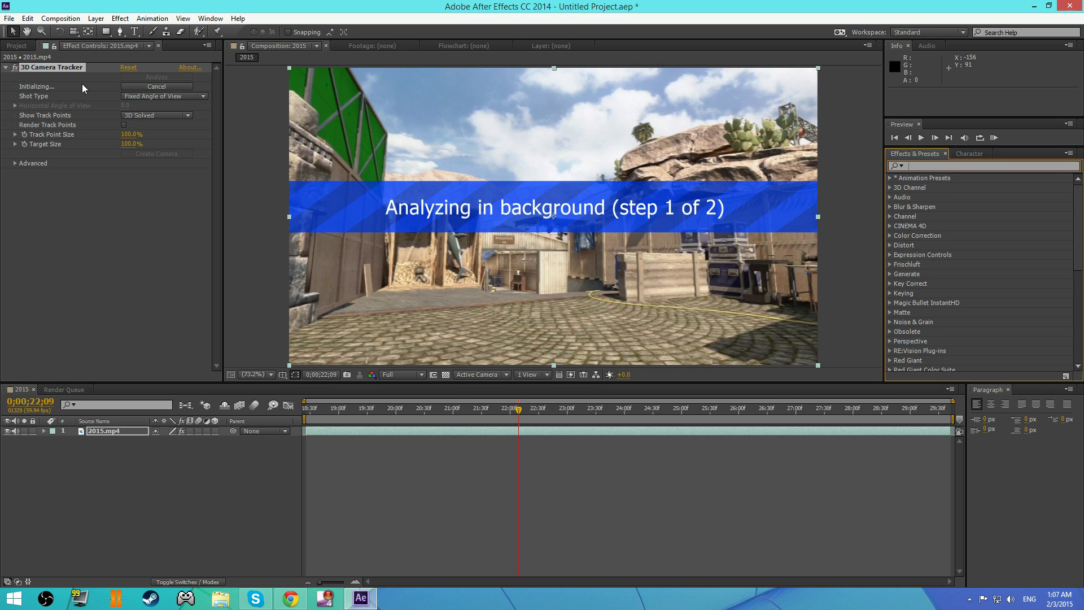
{"action": "left_click", "coordinate": [66, 70]}
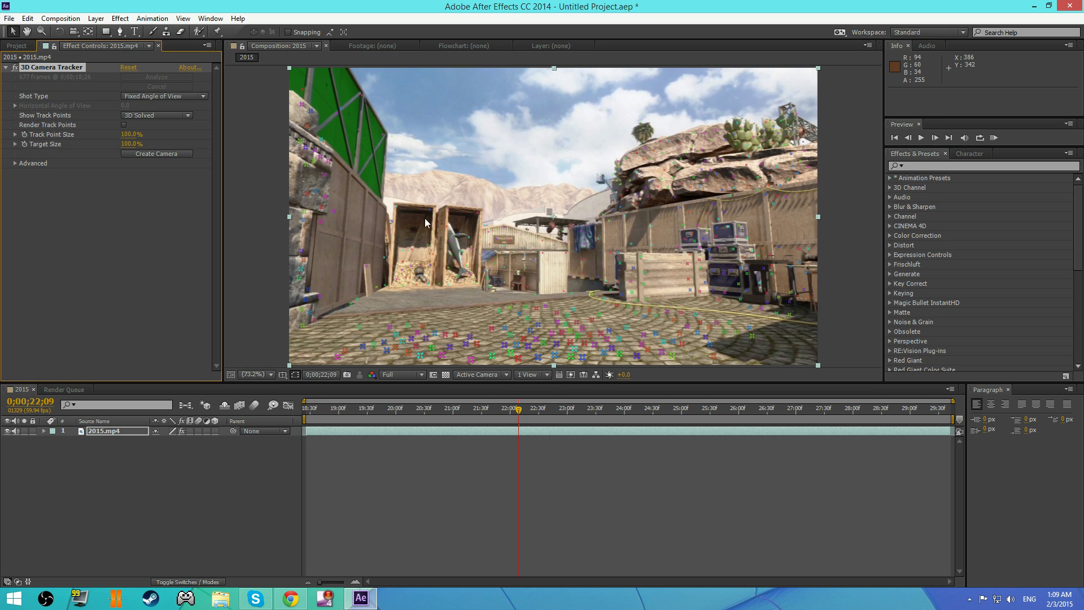
Try the Back view with the 3D Camera Tracker effect selected and restore the Active Camera view
{"action": "left_click", "coordinate": [490, 375]}
{"action": "left_click", "coordinate": [428, 456]}
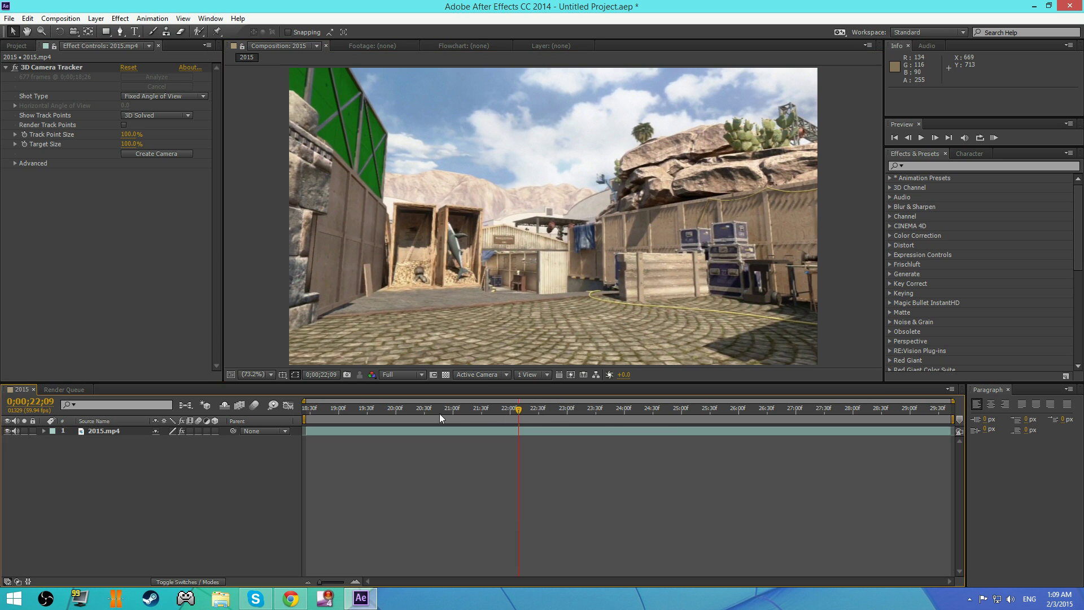
{"action": "left_click", "coordinate": [484, 376]}
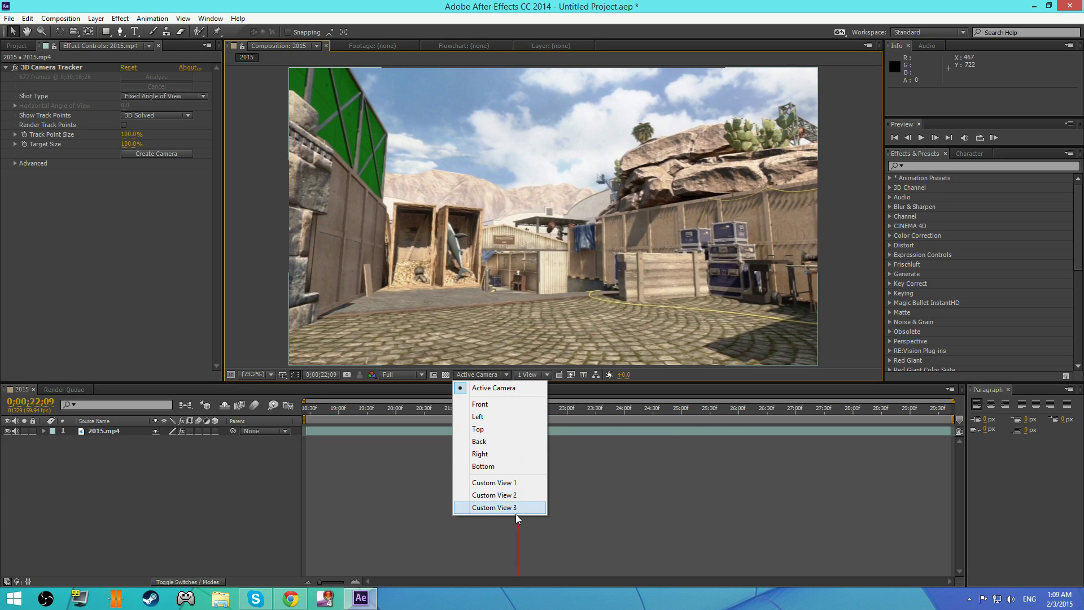
{"action": "left_click", "coordinate": [479, 445]}
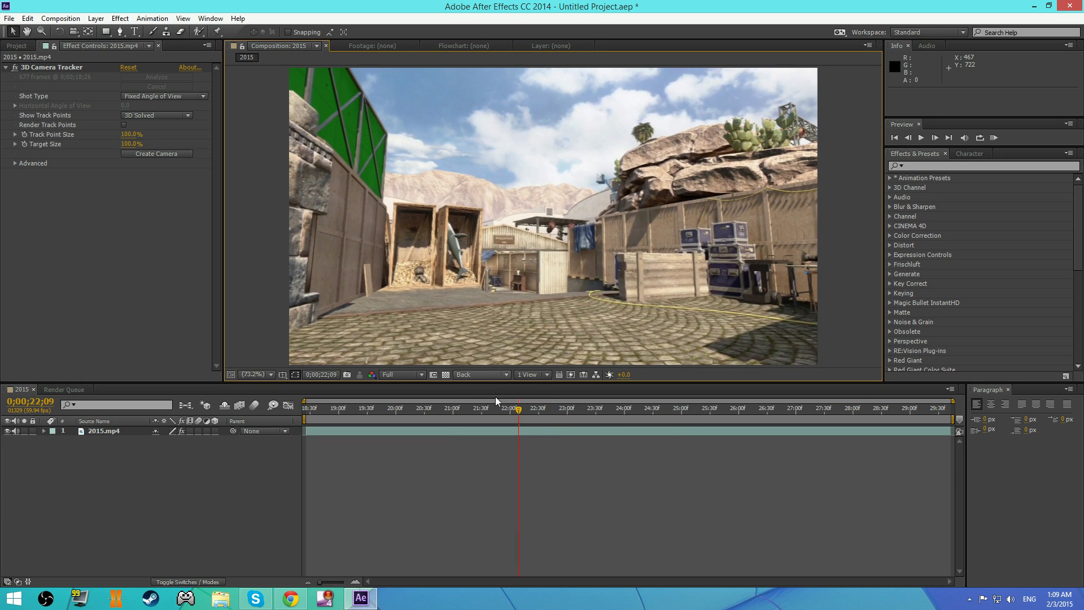
{"action": "left_click", "coordinate": [496, 432]}
{"action": "left_click", "coordinate": [82, 67]}
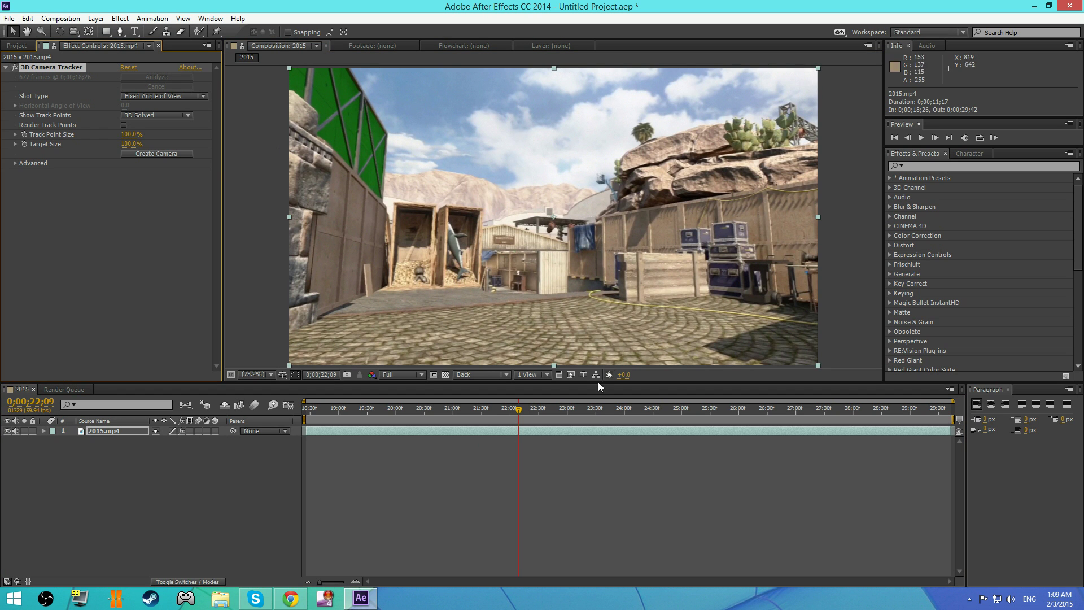
{"action": "left_click", "coordinate": [482, 376]}
{"action": "left_click", "coordinate": [476, 388]}
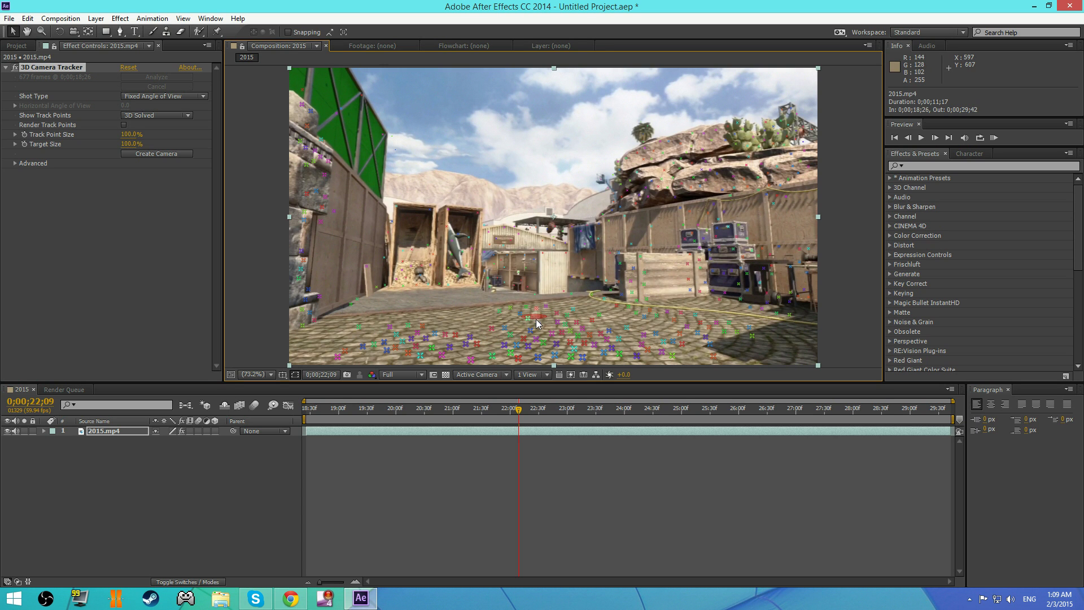
Create a null and camera from three track points on the cobblestone ground near the frame's centre, and move the null slightly upward in the view
{"action": "left_click", "coordinate": [540, 316]}
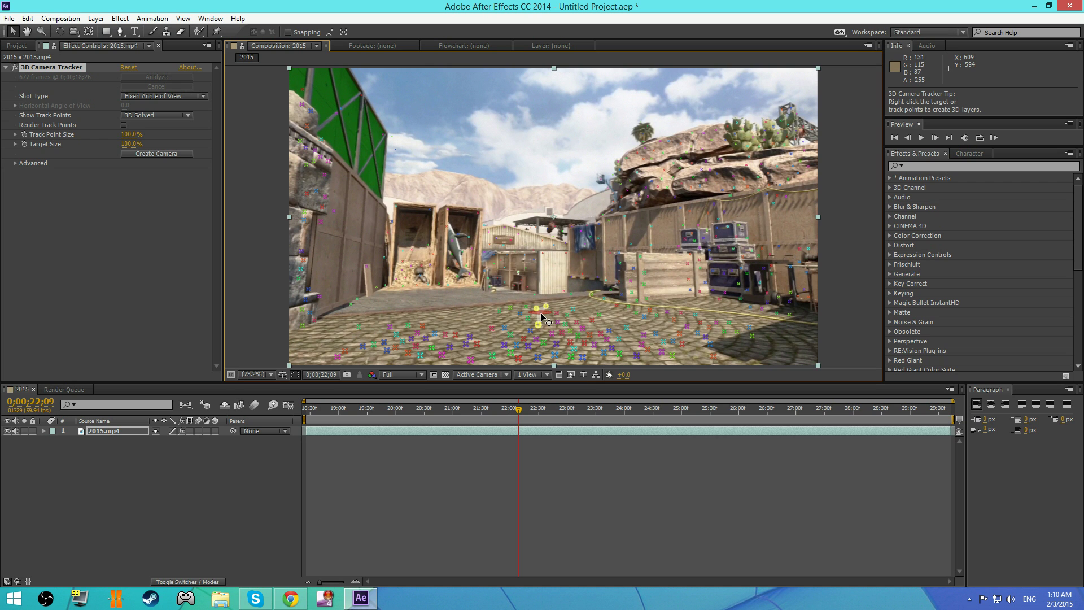
{"action": "right_click", "coordinate": [540, 314]}
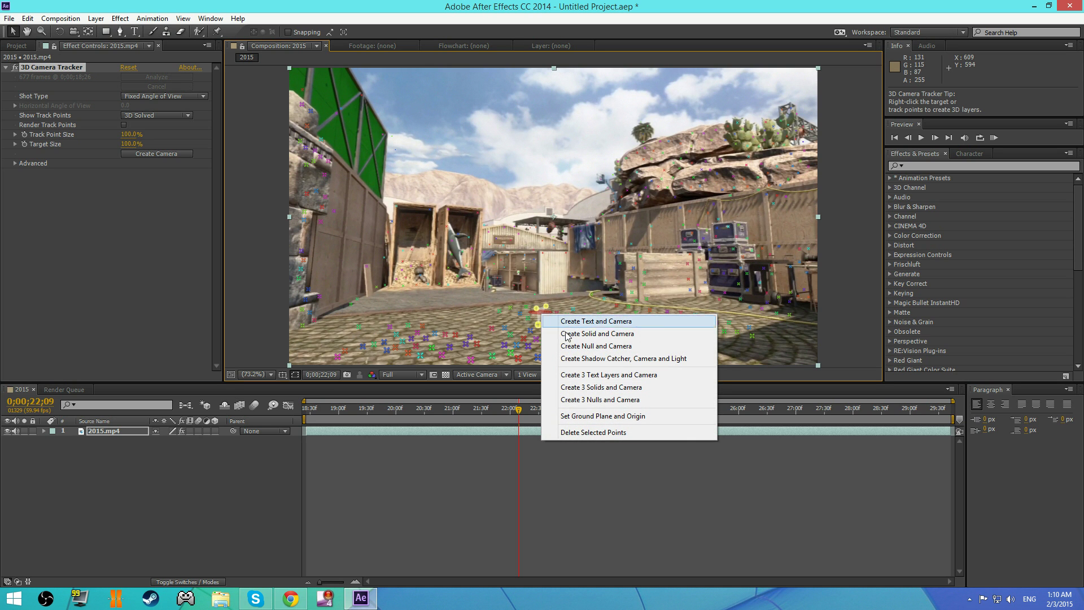
{"action": "left_click", "coordinate": [585, 346]}
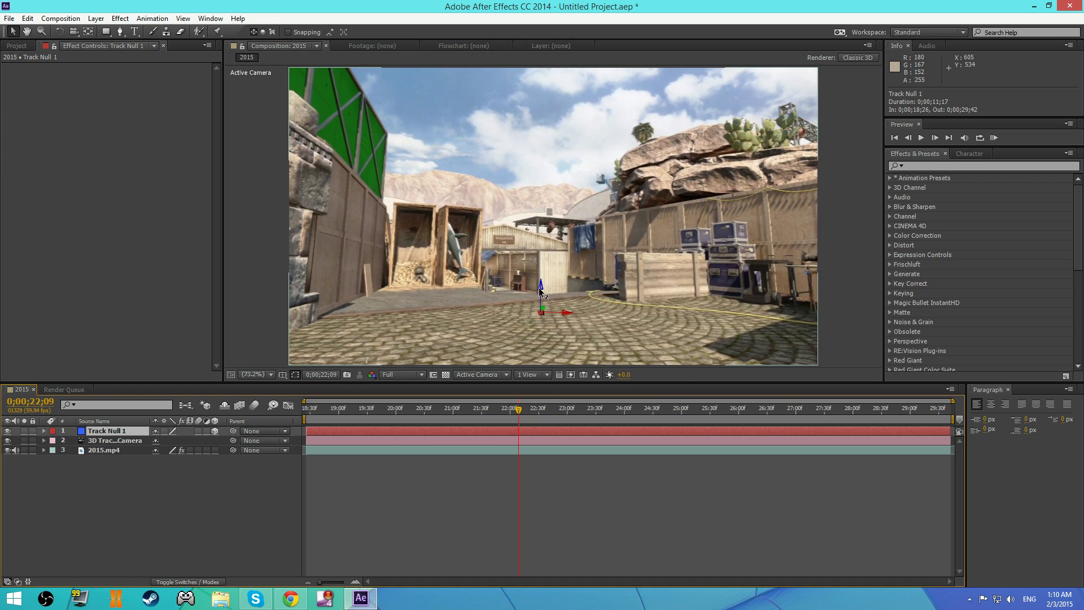
{"action": "left_click_drag", "start_coordinate": [538, 269], "coordinate": [540, 127]}
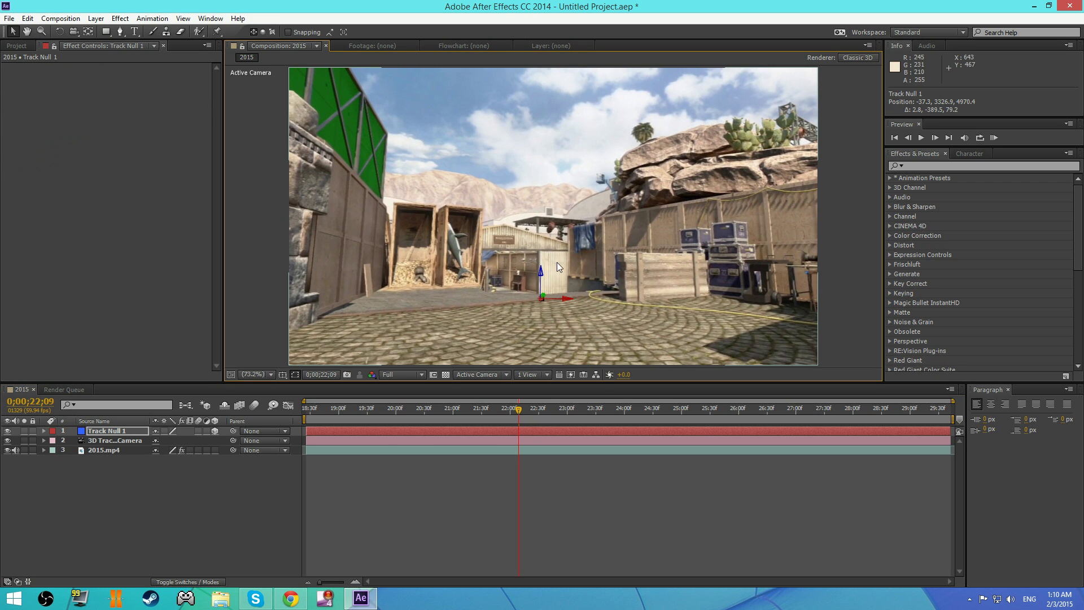
Raise the track null to the roofline behind the shed and scrub the timeline to check its tracking, ending at 0;00;23;18
{"action": "left_click_drag", "start_coordinate": [540, 272], "coordinate": [539, 173]}
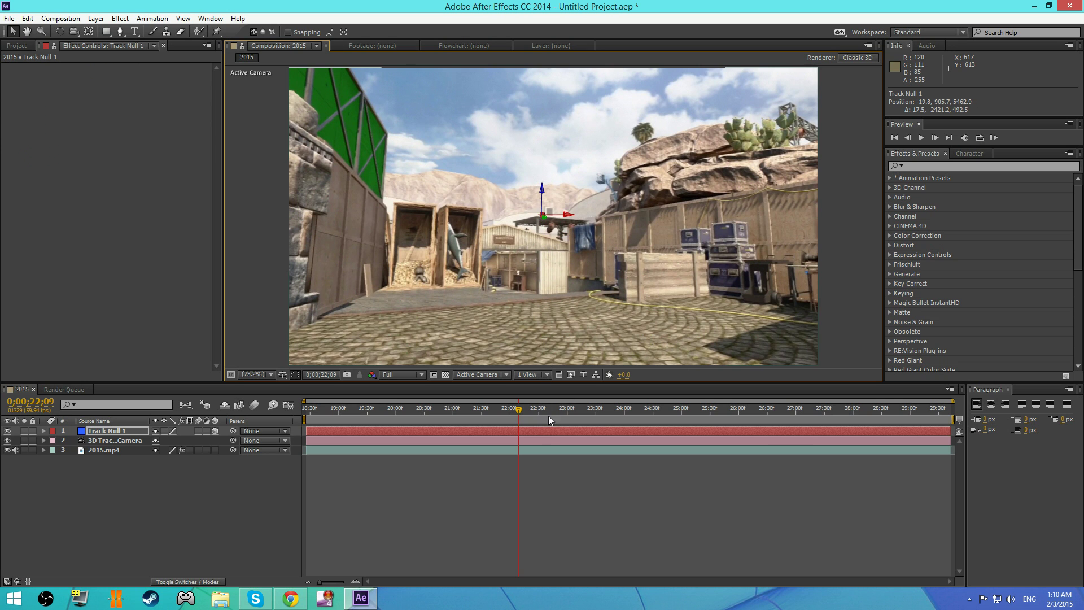
{"action": "left_click", "coordinate": [520, 411]}
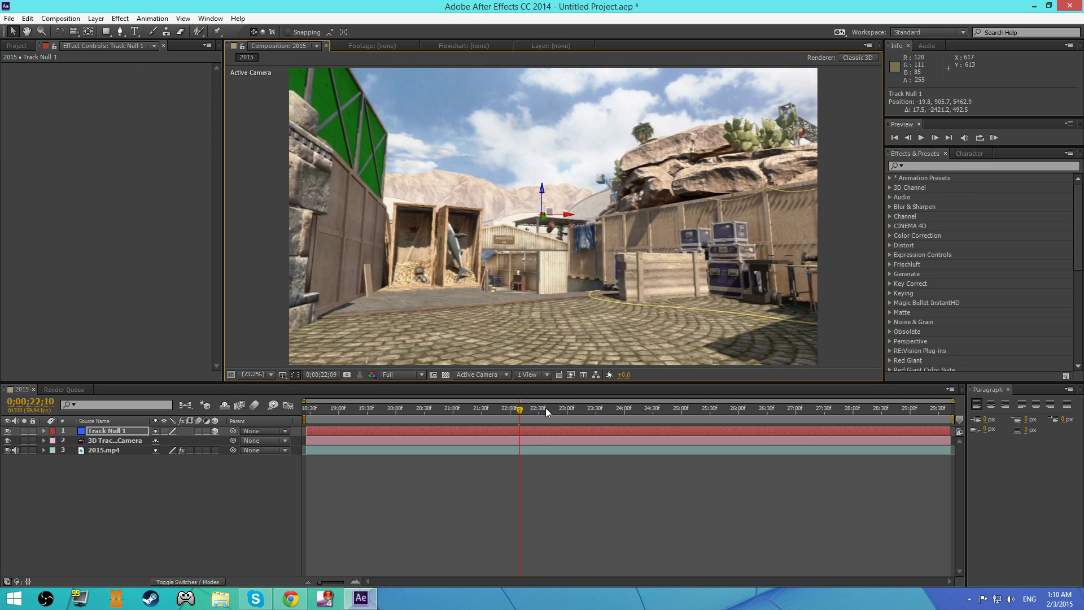
{"action": "left_click", "coordinate": [546, 408]}
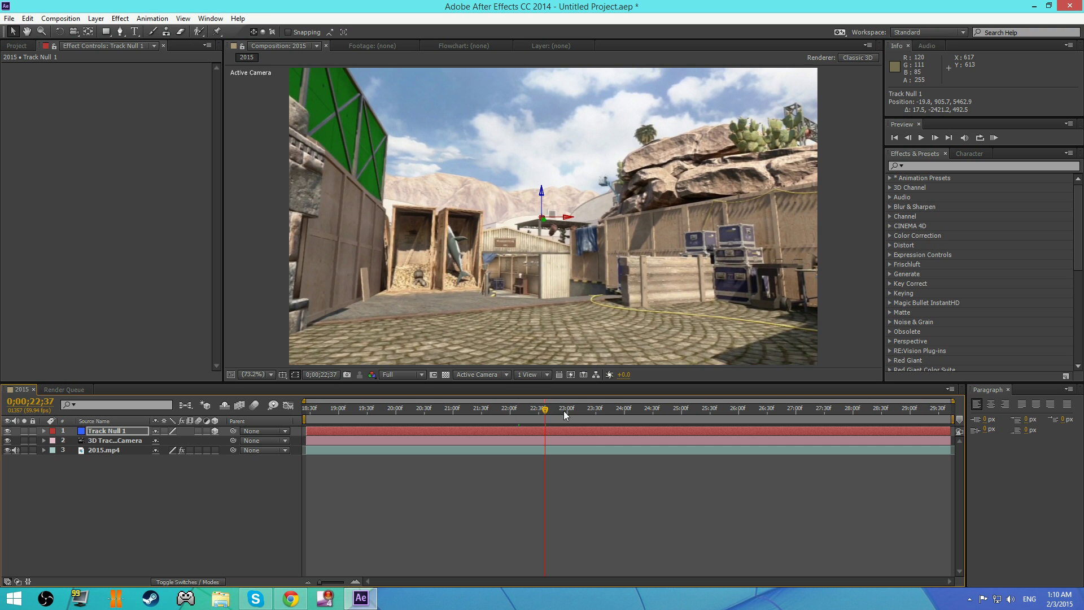
{"action": "left_click_drag", "start_coordinate": [568, 409], "coordinate": [807, 409]}
{"action": "left_click", "coordinate": [604, 409]}
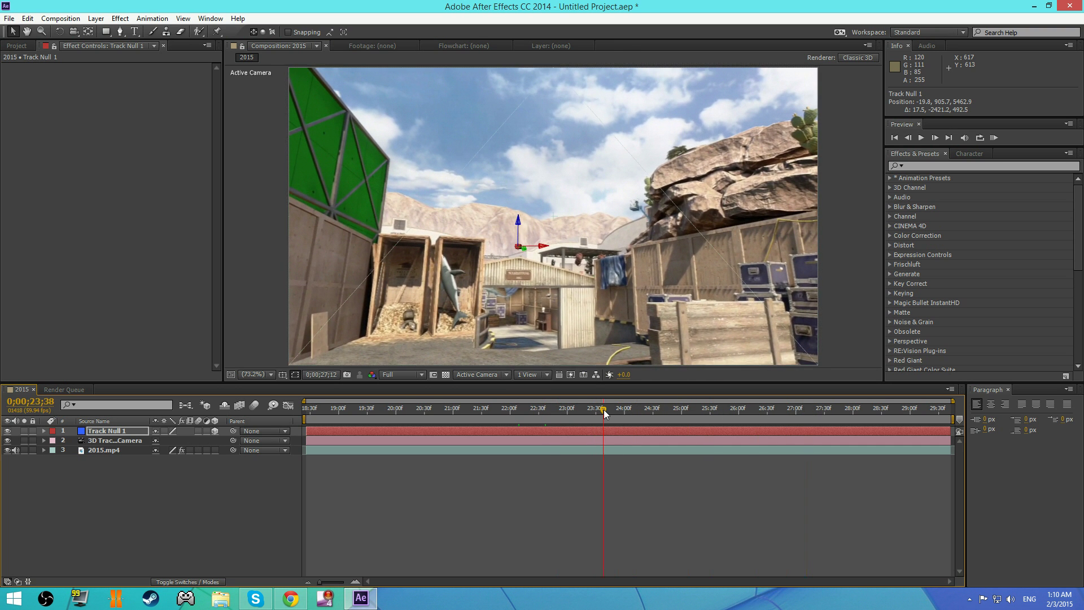
{"action": "left_click", "coordinate": [584, 413]}
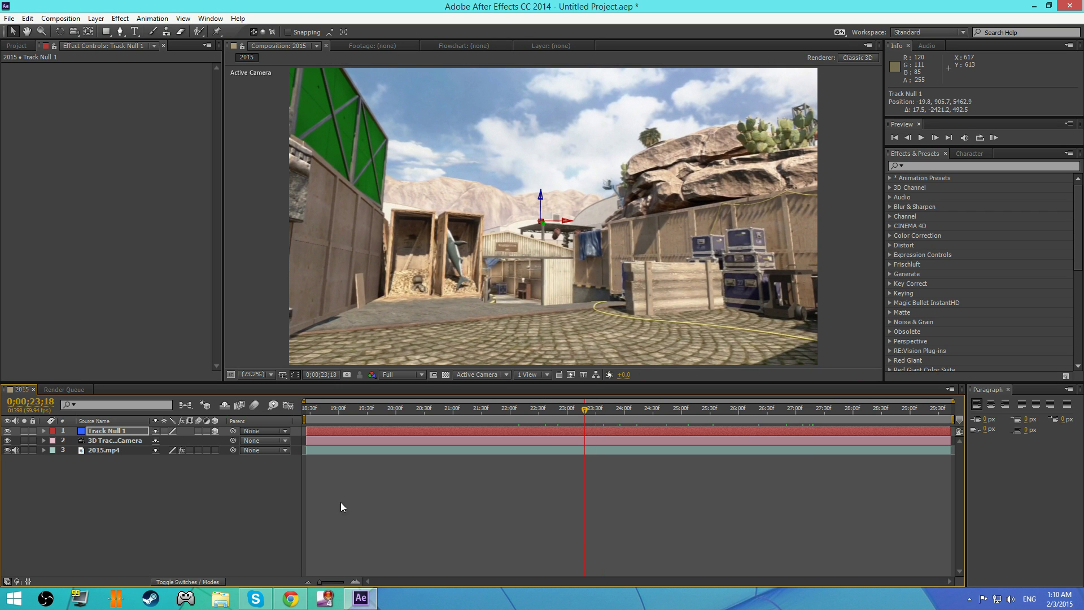
Add a text layer reading "KRADY" in the sky above the open wooden crates and view the composition at 100%
{"action": "left_click", "coordinate": [135, 31]}
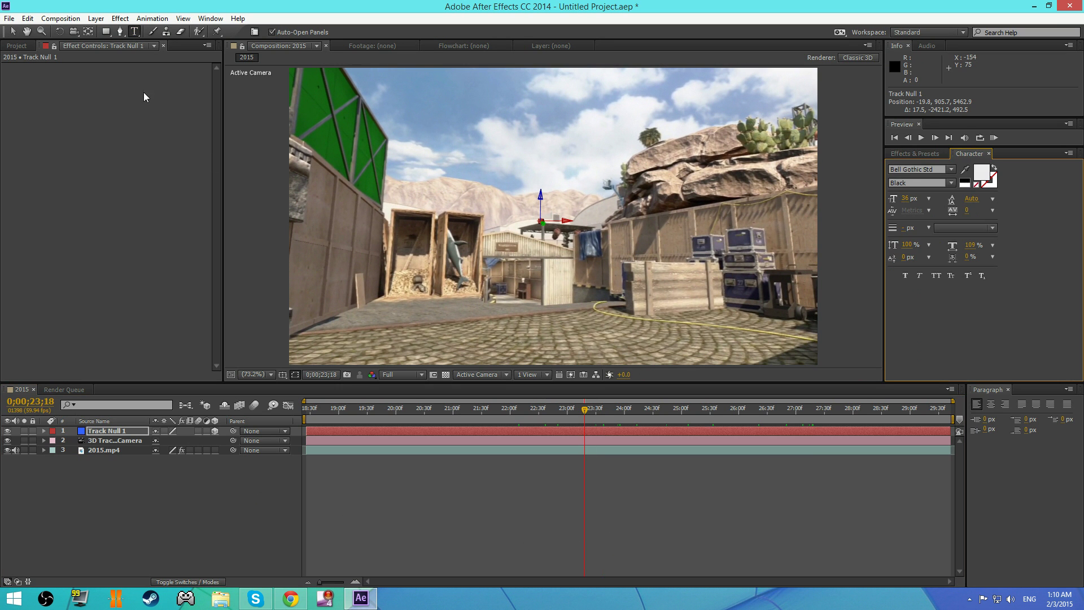
{"action": "left_click", "coordinate": [519, 191]}
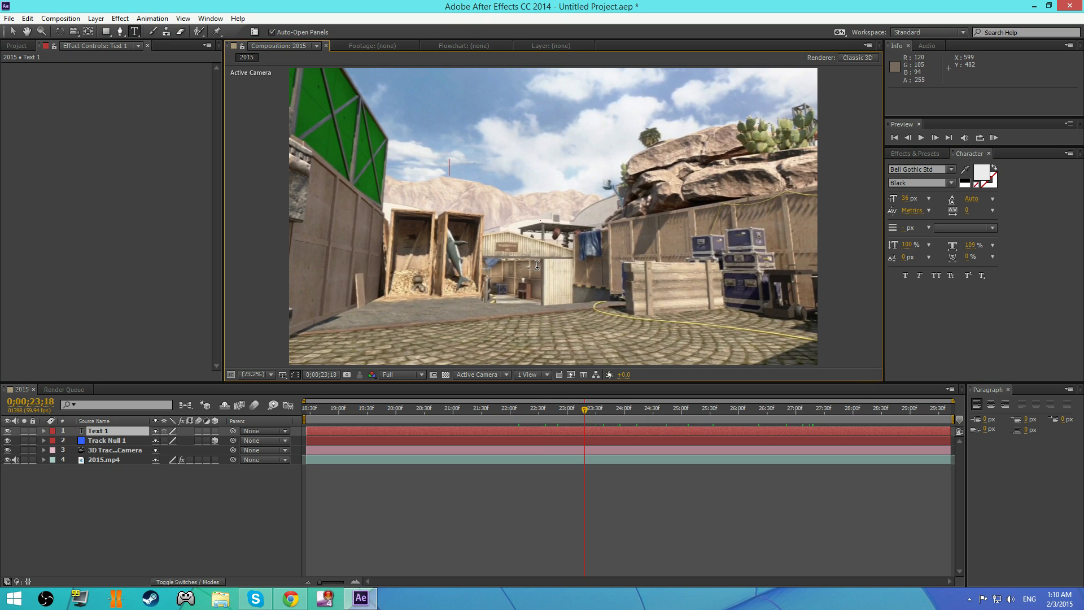
{"action": "type", "text": "KRADY"}
{"action": "left_click", "coordinate": [265, 375]}
{"action": "left_click", "coordinate": [243, 305]}
{"action": "left_click", "coordinate": [126, 422]}
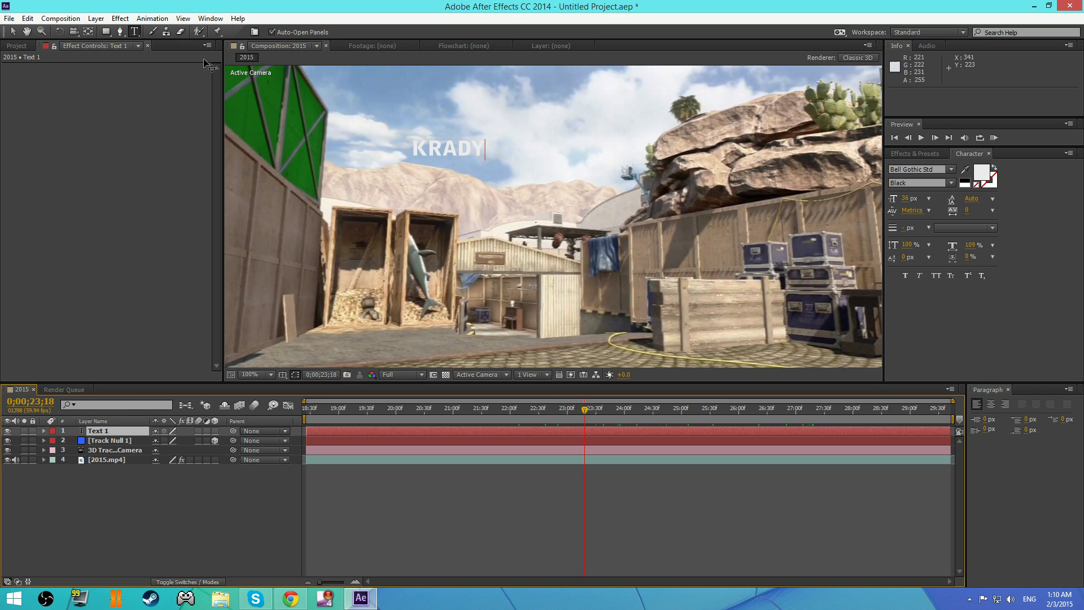
Move the KRADY text down onto the blue tarp beside the shed and deselect it
{"action": "left_click", "coordinate": [12, 32]}
{"action": "left_click_drag", "start_coordinate": [460, 151], "coordinate": [596, 255]}
{"action": "left_click", "coordinate": [668, 319]}
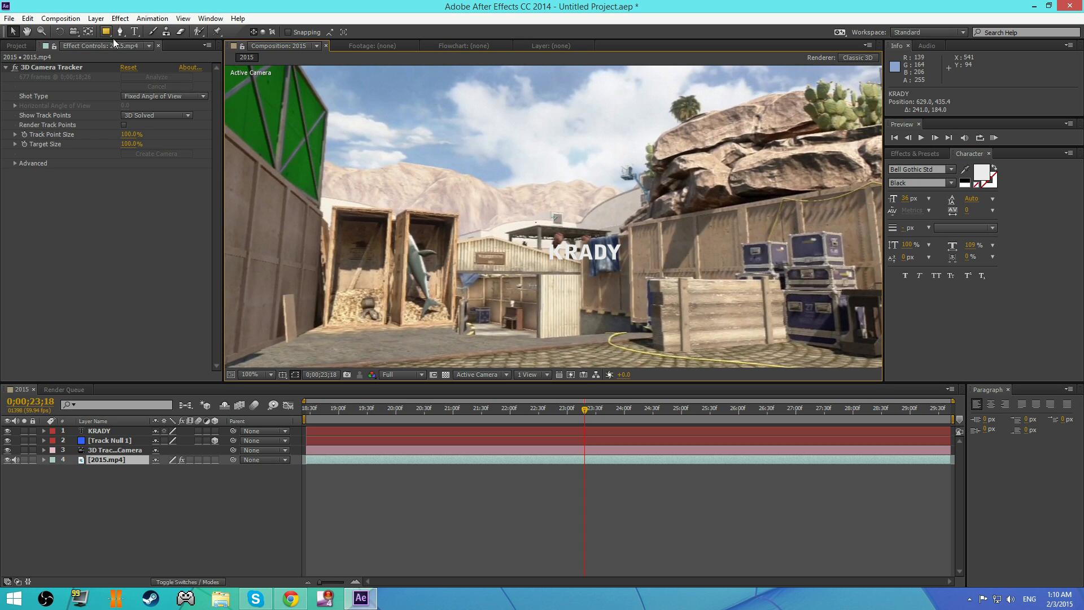
Tighten the letter tracking of the KRADY text to -52
{"action": "left_click", "coordinate": [134, 31]}
{"action": "left_click", "coordinate": [606, 251]}
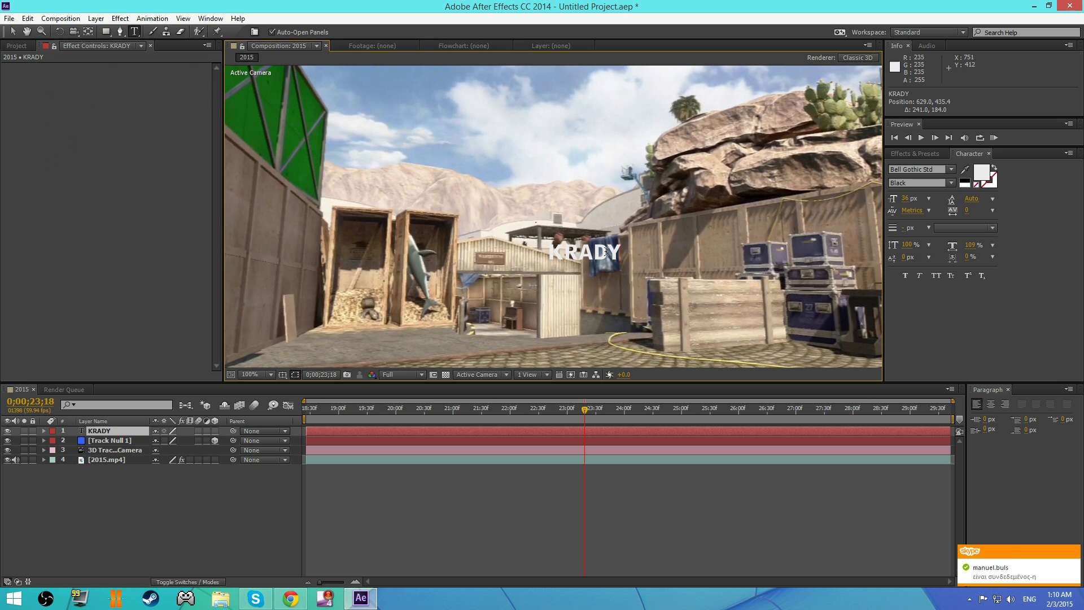
{"action": "left_click_drag", "start_coordinate": [615, 254], "coordinate": [548, 254]}
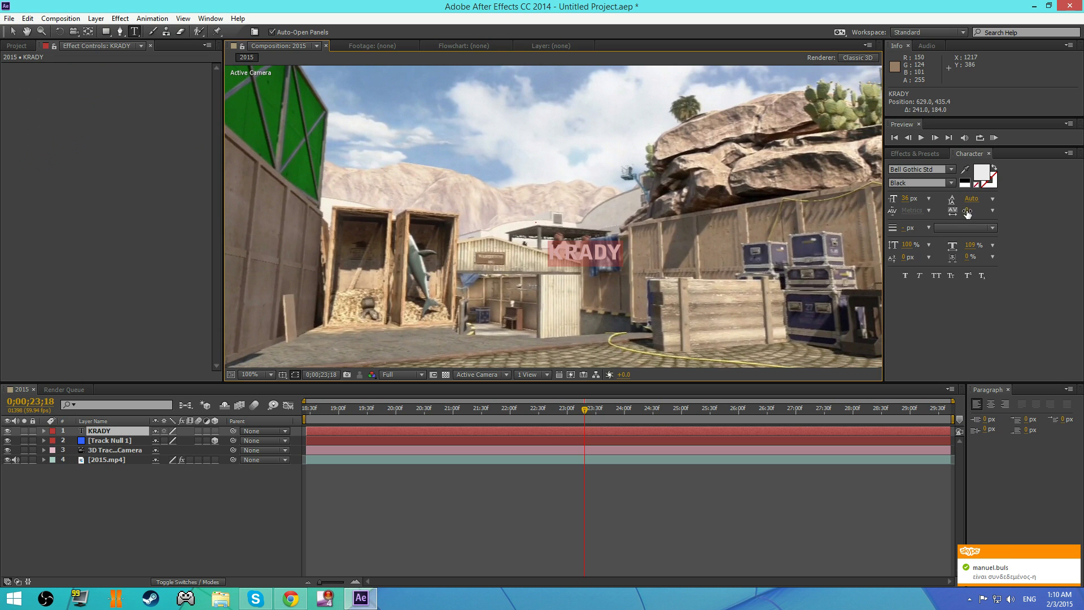
{"action": "left_click_drag", "start_coordinate": [968, 212], "coordinate": [940, 210]}
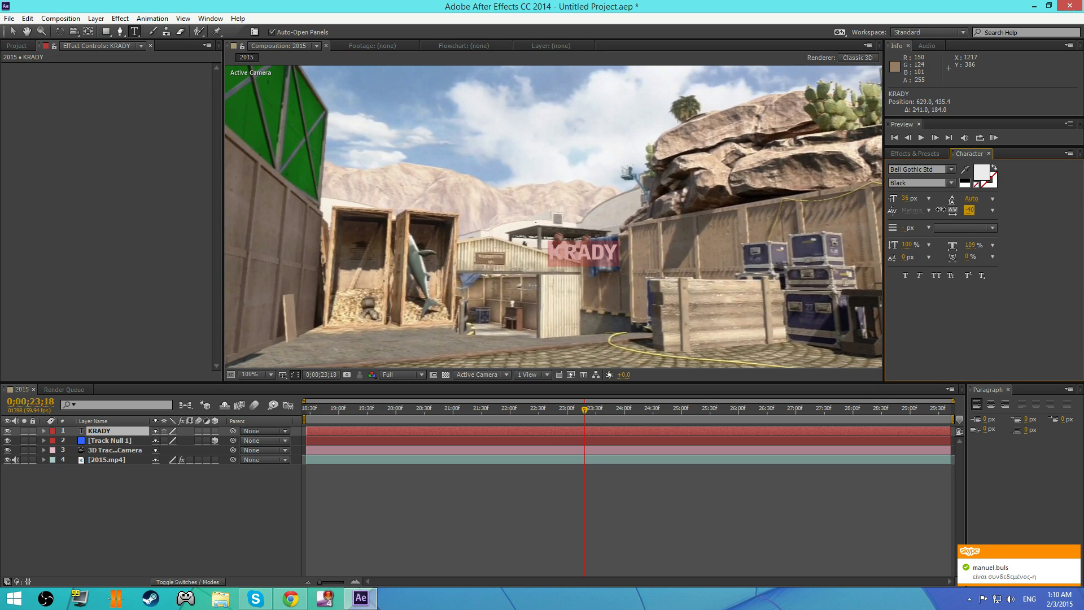
{"action": "left_click_drag", "start_coordinate": [941, 209], "coordinate": [932, 210]}
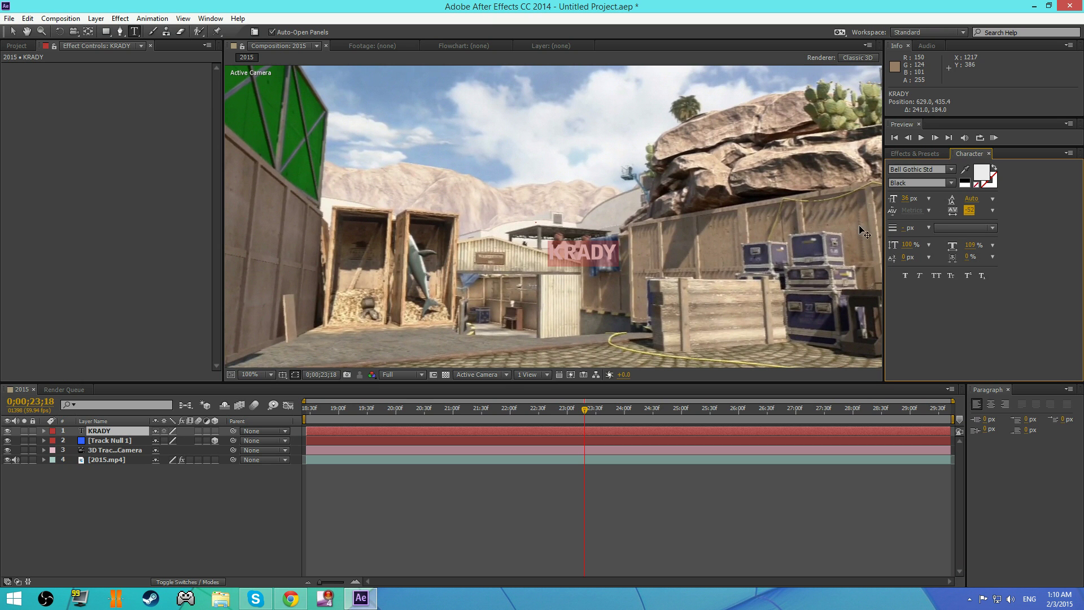
Move the KRADY text up above the shed roof, in front of the distant mountains
{"action": "left_click", "coordinate": [622, 269]}
{"action": "left_click_drag", "start_coordinate": [655, 281], "coordinate": [619, 212]}
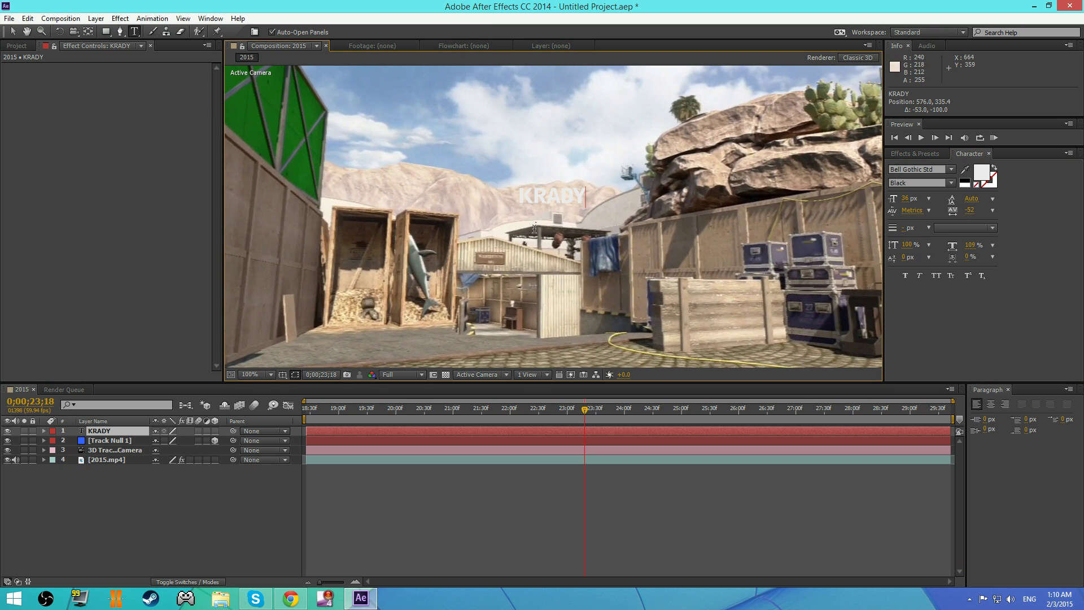
{"action": "left_click", "coordinate": [12, 32]}
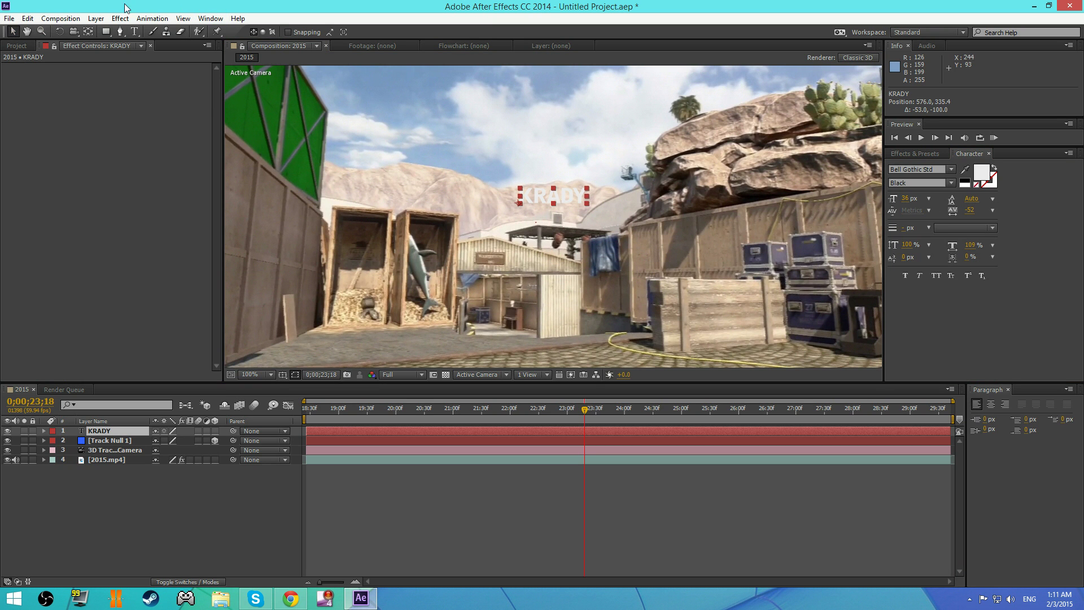
Change the fill colour of the KRADY text to black (000000) and deselect the text layer
{"action": "left_click", "coordinate": [134, 33]}
{"action": "left_click_drag", "start_coordinate": [581, 193], "coordinate": [515, 196]}
{"action": "left_click", "coordinate": [982, 171]}
{"action": "left_click_drag", "start_coordinate": [572, 357], "coordinate": [508, 362]}
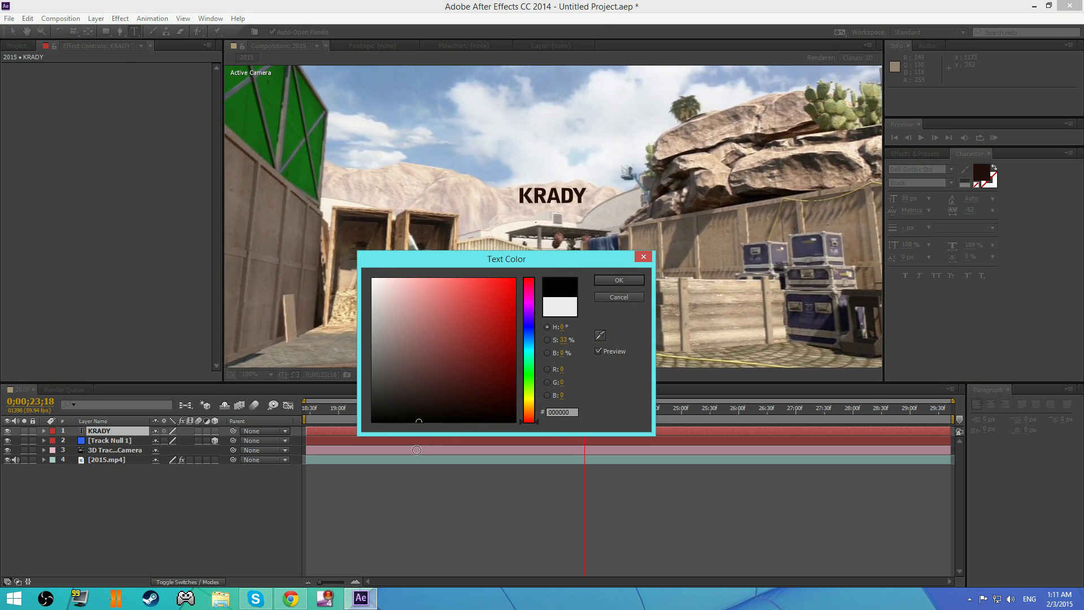
{"action": "left_click", "coordinate": [619, 280]}
{"action": "left_click", "coordinate": [575, 192]}
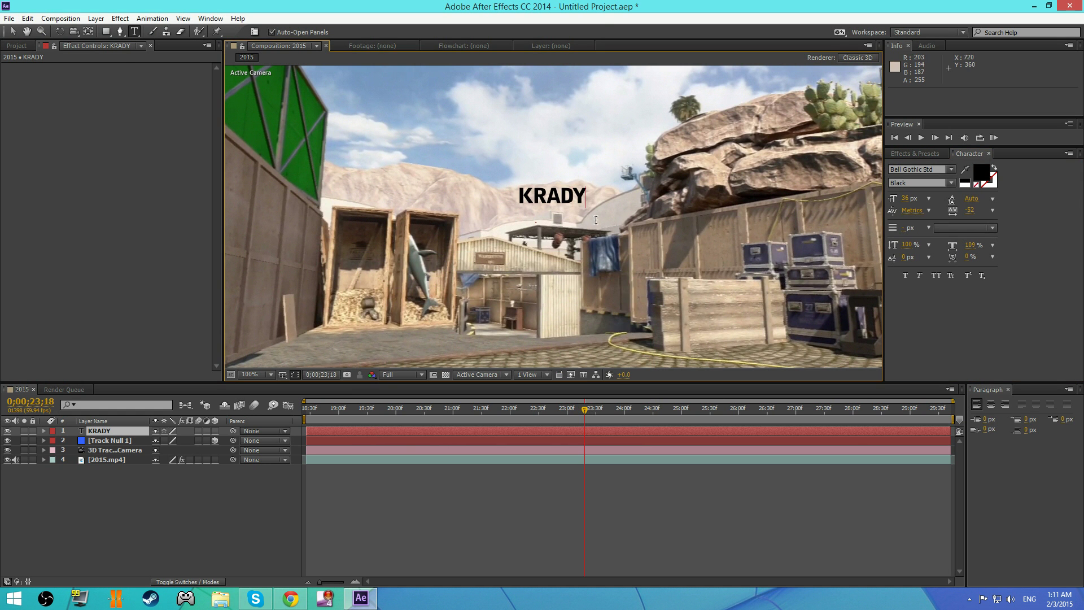
{"action": "left_click", "coordinate": [13, 32]}
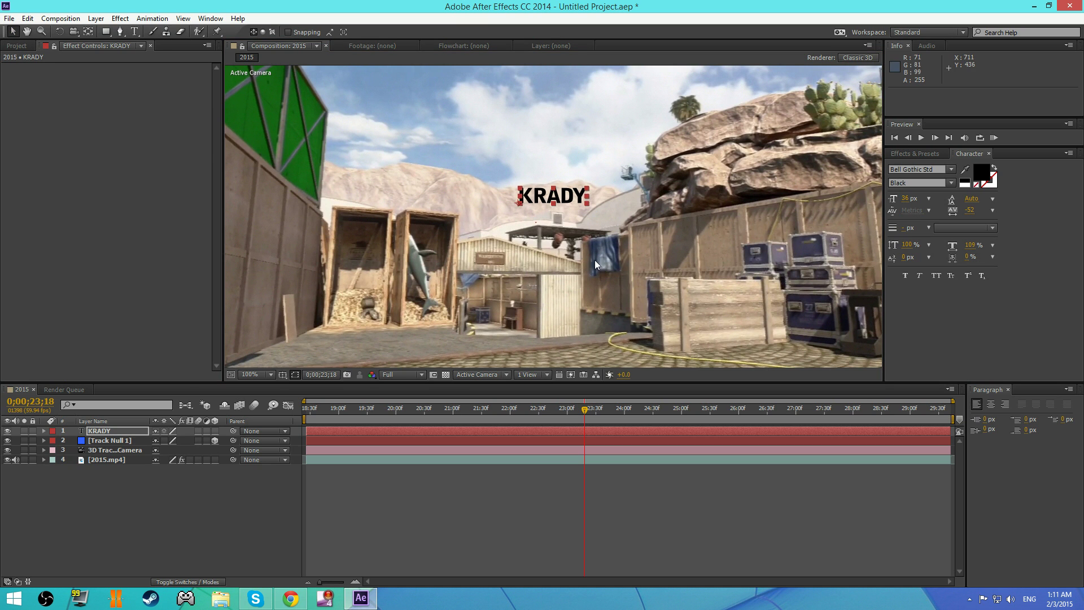
{"action": "left_click", "coordinate": [362, 460]}
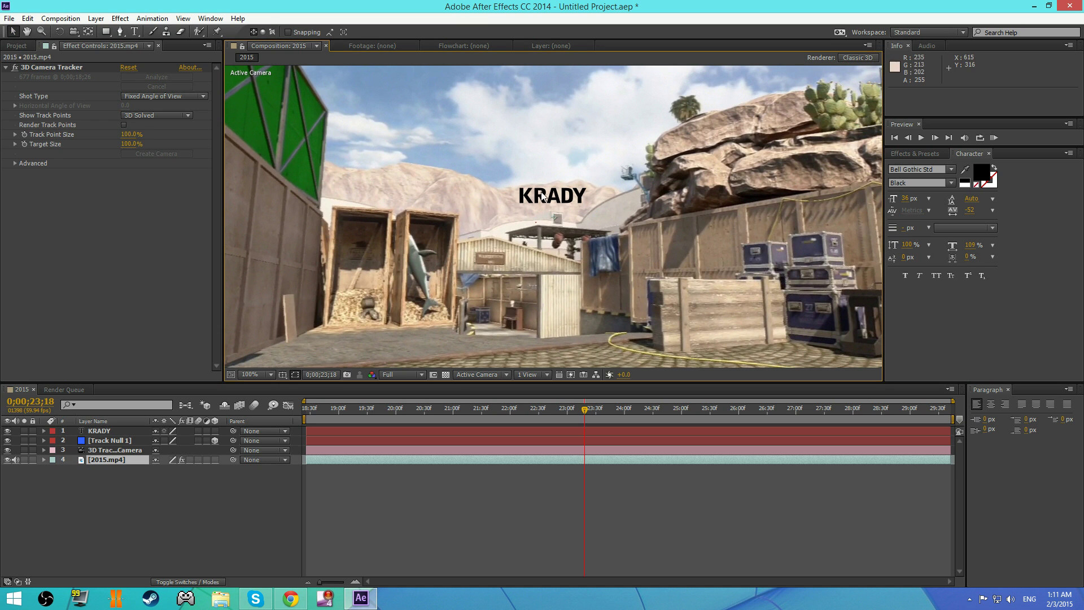
Create a black 1280 x 720 px solid named "element" above the KRADY text layer
{"action": "left_click", "coordinate": [130, 431]}
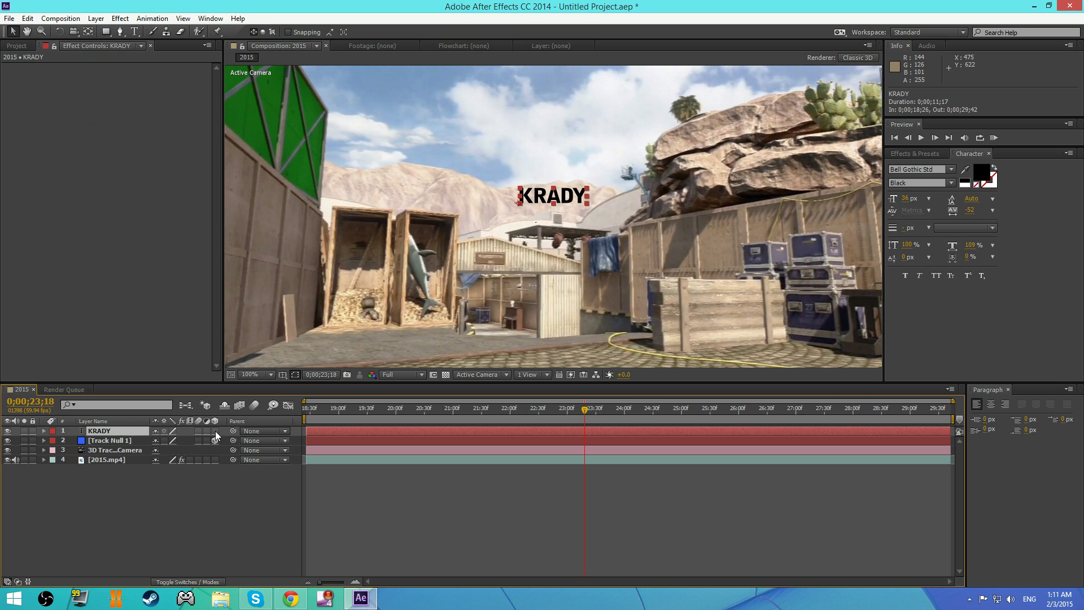
{"action": "key", "text": "ctrl+y"}
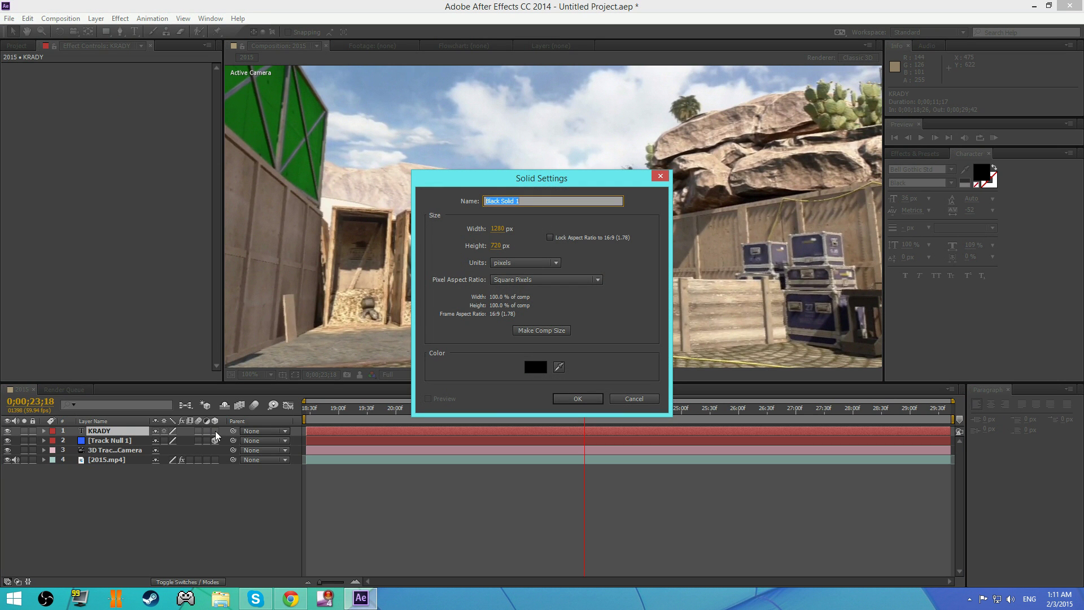
{"action": "key", "text": "BackSpace"}
{"action": "left_click", "coordinate": [567, 394]}
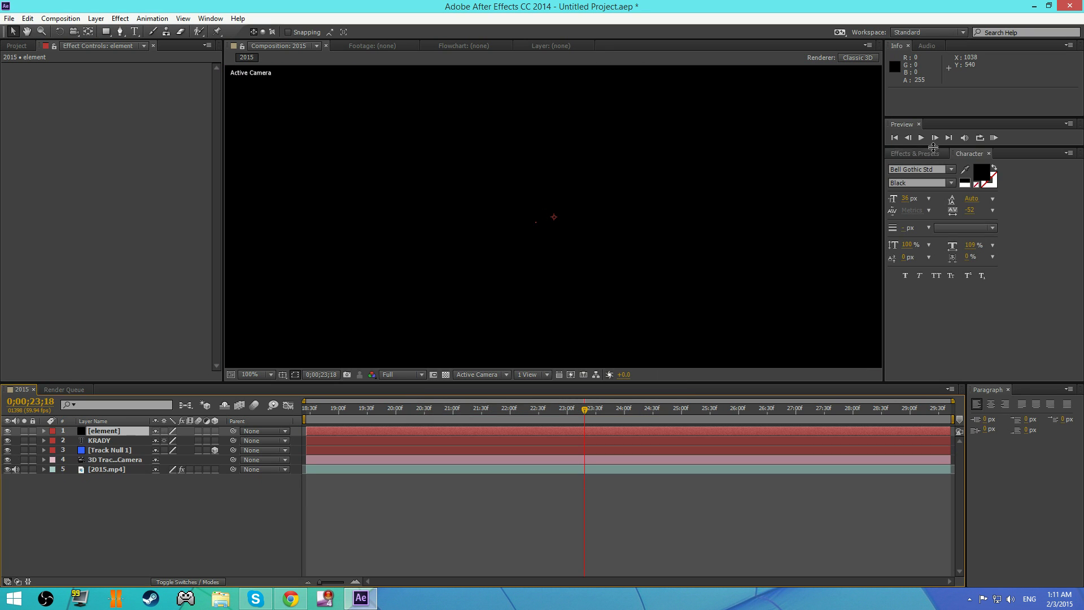
Find the Video Copilot Element effect by searching for "eleme" and apply it to the element solid
{"action": "left_click", "coordinate": [931, 153]}
{"action": "left_click", "coordinate": [935, 163]}
{"action": "type", "text": "eleme"}
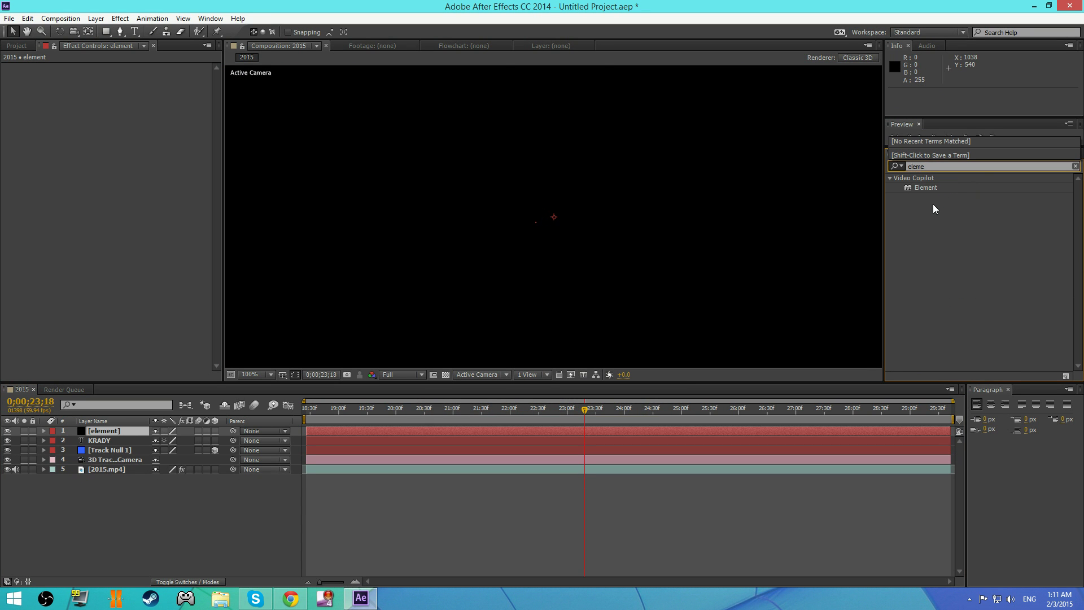
{"action": "left_click_drag", "start_coordinate": [925, 187], "coordinate": [688, 174]}
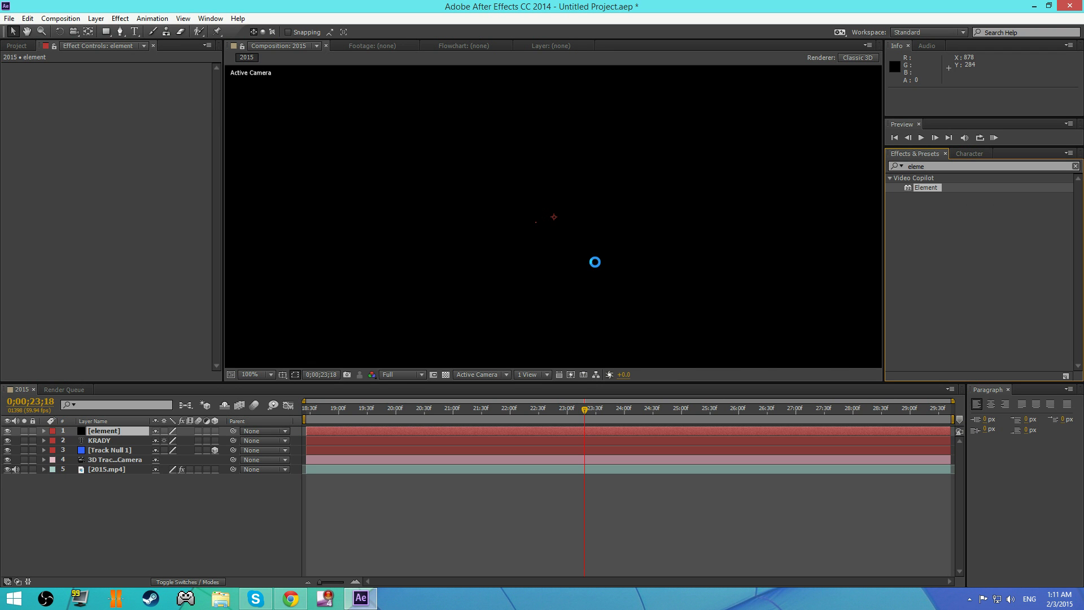
{"action": "scroll", "coordinate": [596, 267], "scroll_direction": "down", "scroll_amount": 2}
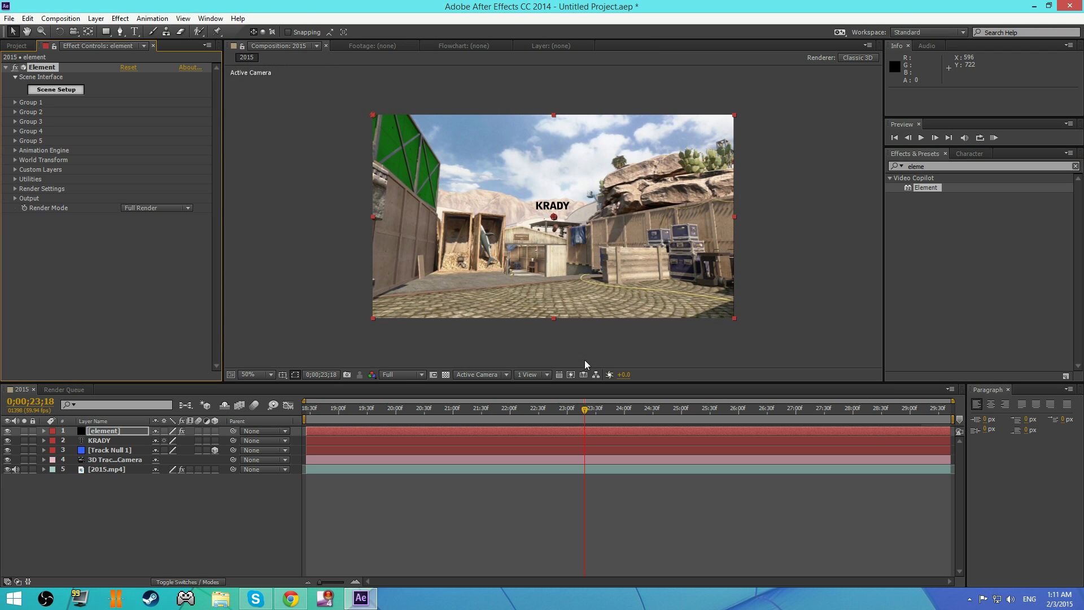
Assign the KRADY layer to Path Layer 1 in Element's custom text and masks settings
{"action": "left_click", "coordinate": [15, 170]}
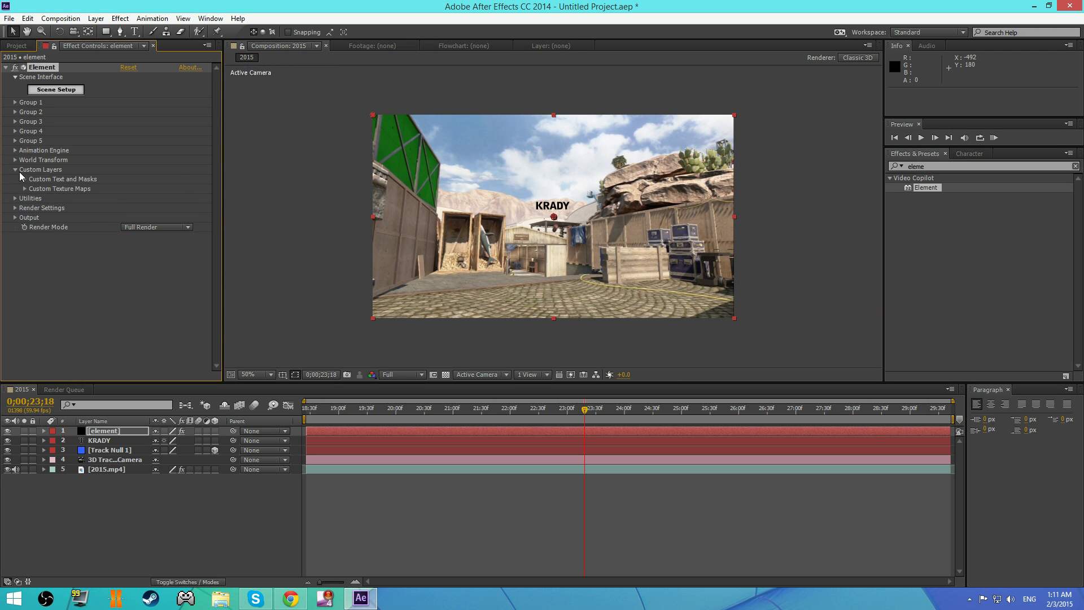
{"action": "left_click", "coordinate": [24, 179]}
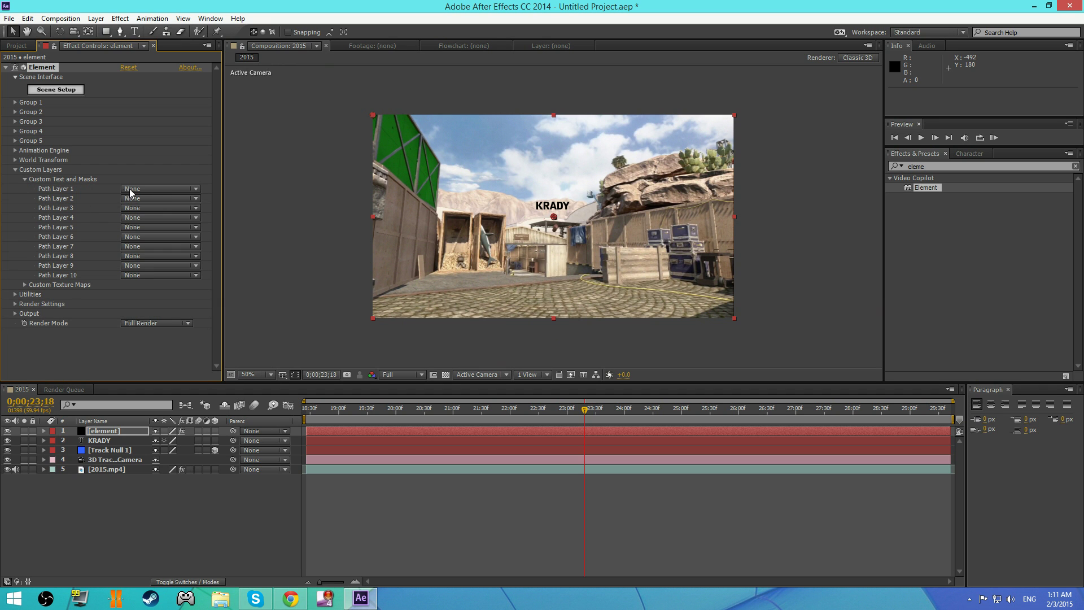
{"action": "left_click", "coordinate": [126, 188]}
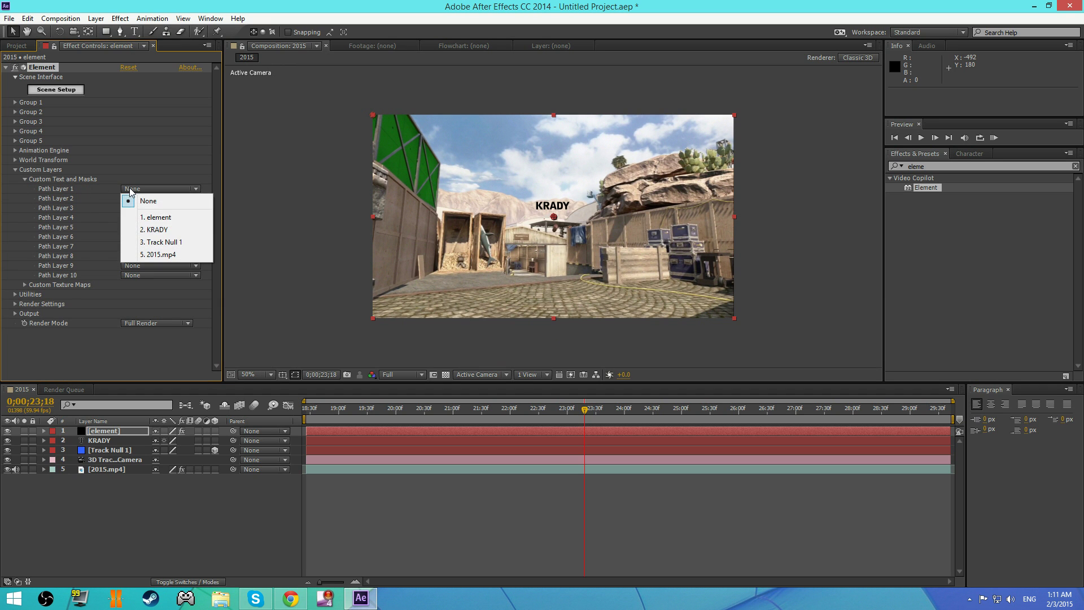
{"action": "left_click", "coordinate": [170, 230]}
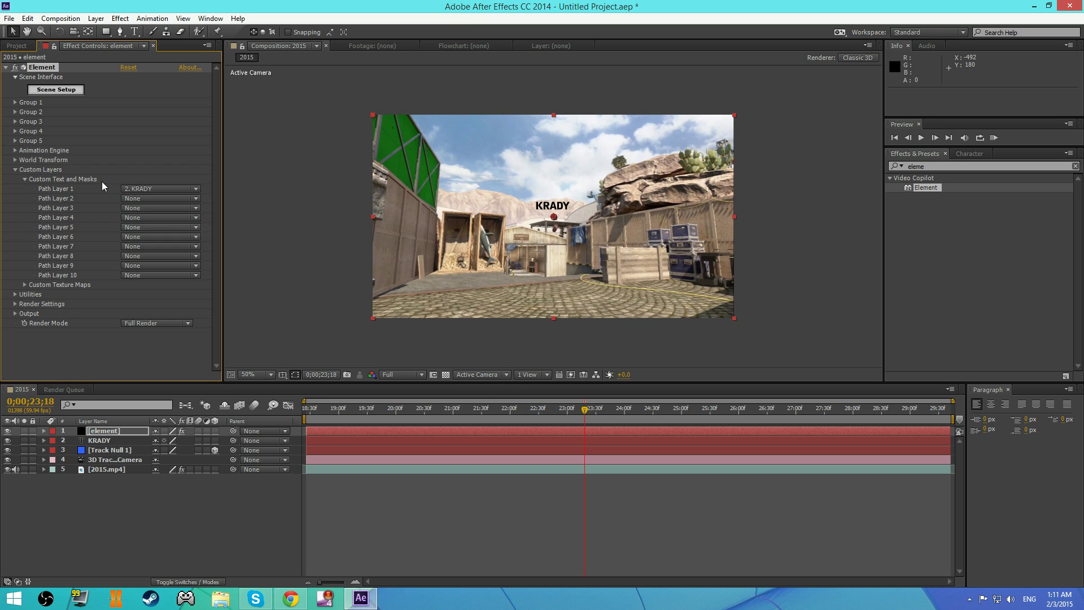
{"action": "left_click", "coordinate": [24, 180]}
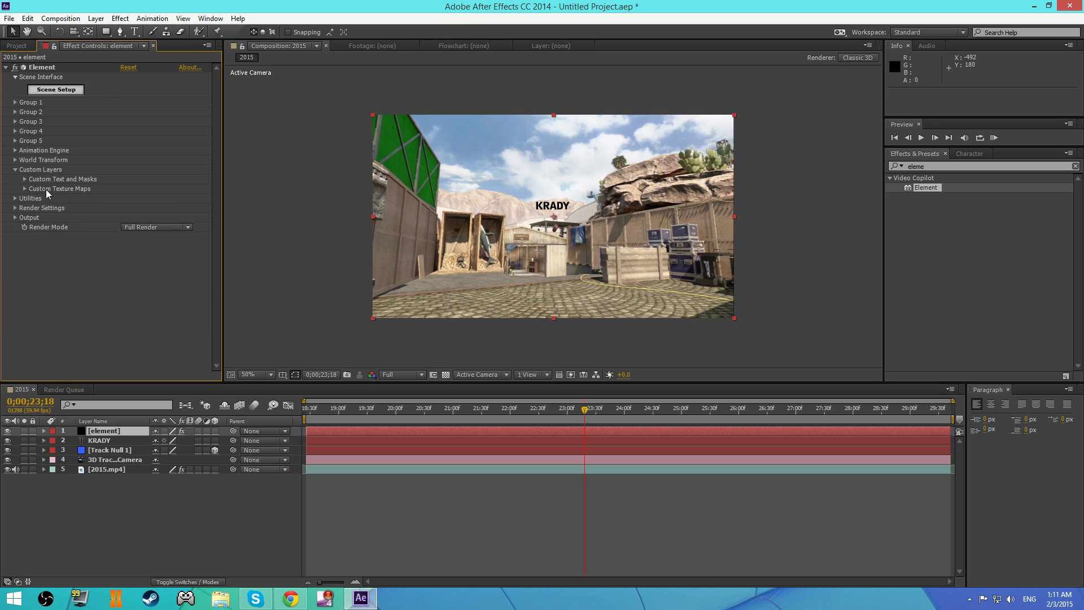
Assign the 2015.mp4 layer to Layer 1 of Element's custom texture maps and open its Scene Setup
{"action": "left_click", "coordinate": [25, 188]}
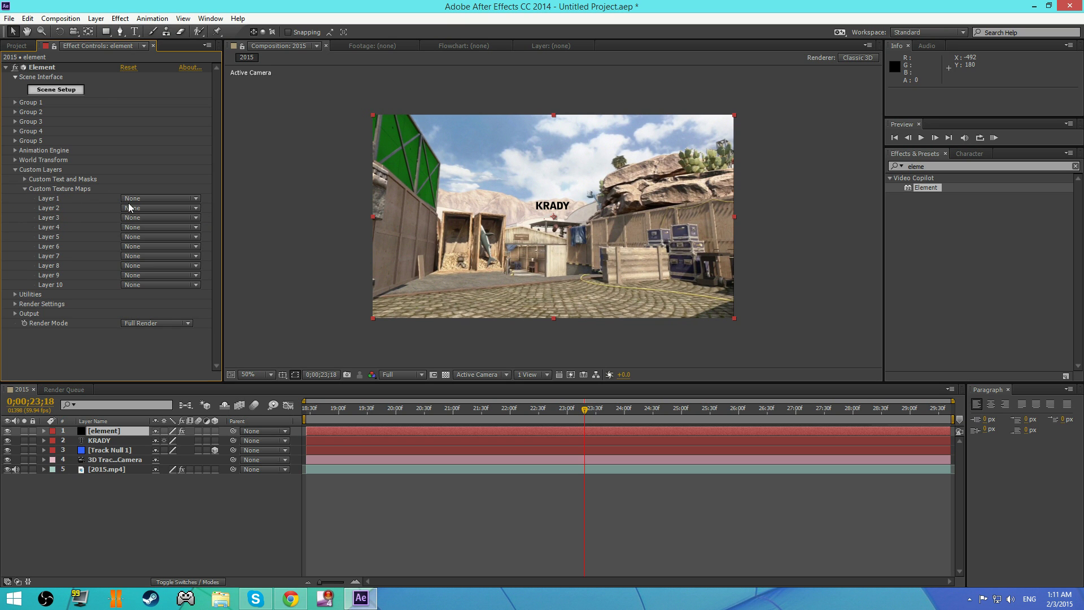
{"action": "left_click", "coordinate": [129, 199]}
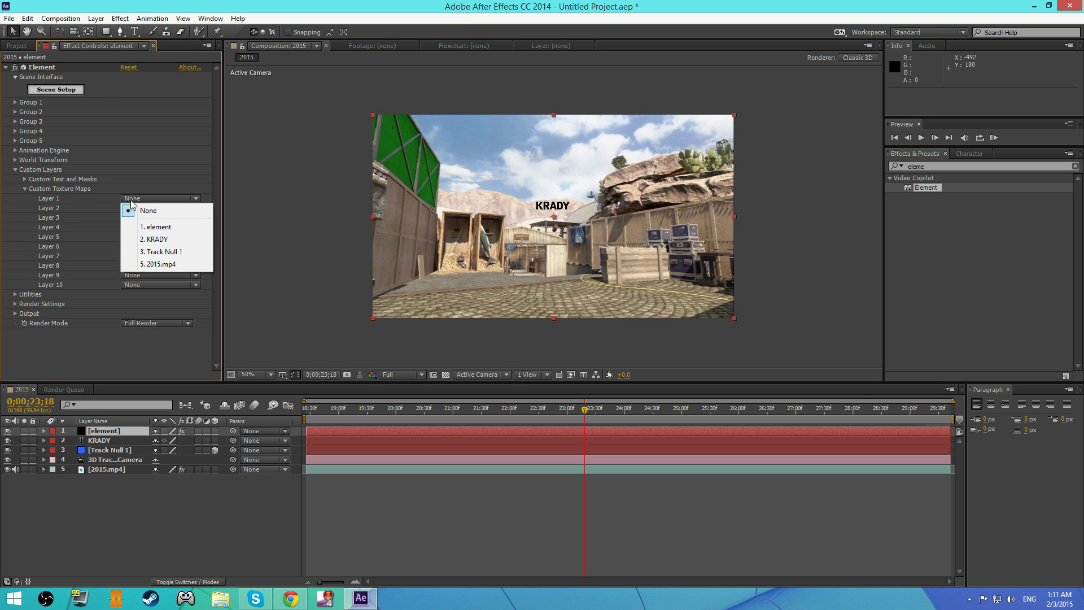
{"action": "left_click", "coordinate": [189, 269]}
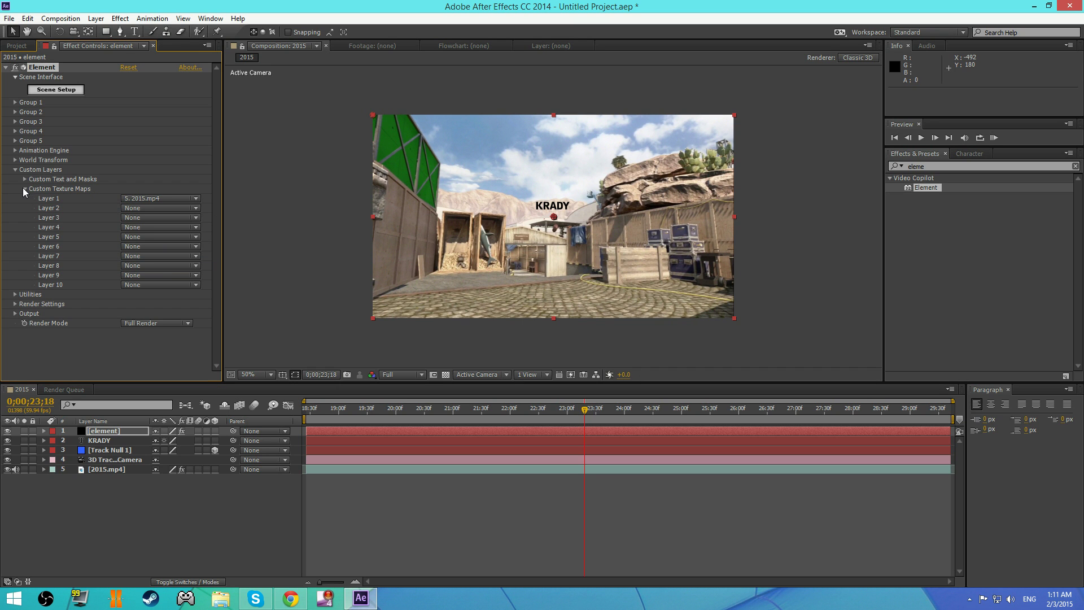
{"action": "left_click", "coordinate": [25, 188]}
{"action": "left_click", "coordinate": [15, 170]}
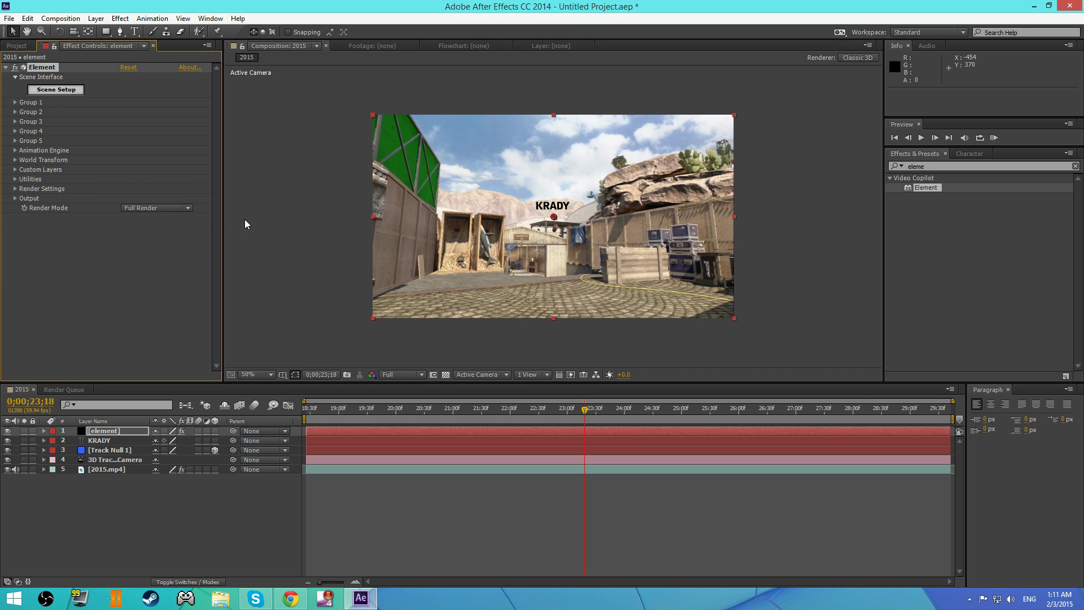
{"action": "left_click", "coordinate": [63, 95]}
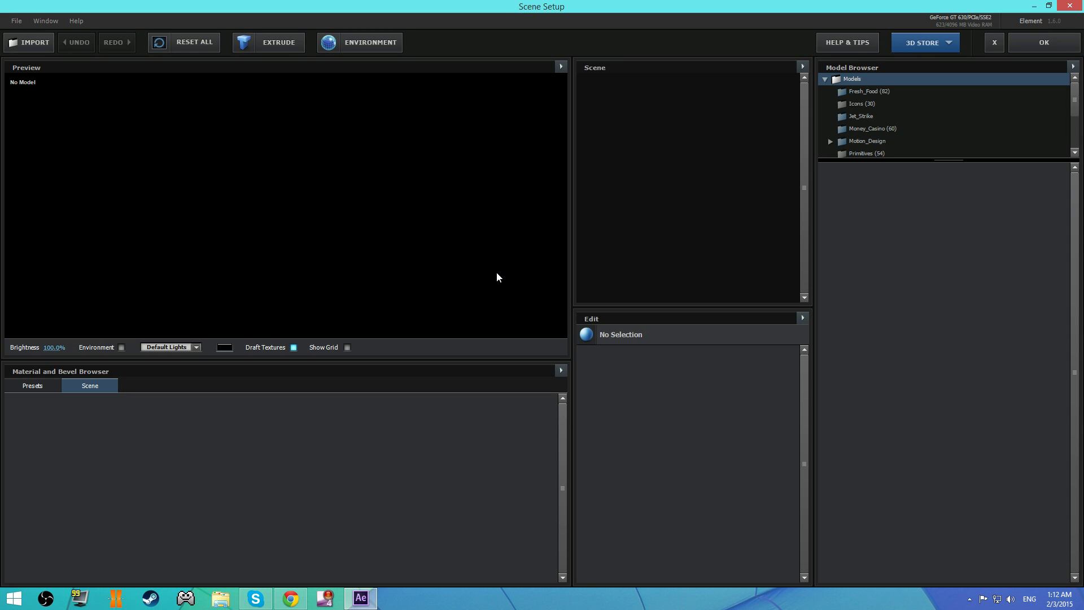
Extrude the KRADY text into a 3D model and set its bevel scale to 0.80
{"action": "left_click", "coordinate": [277, 46]}
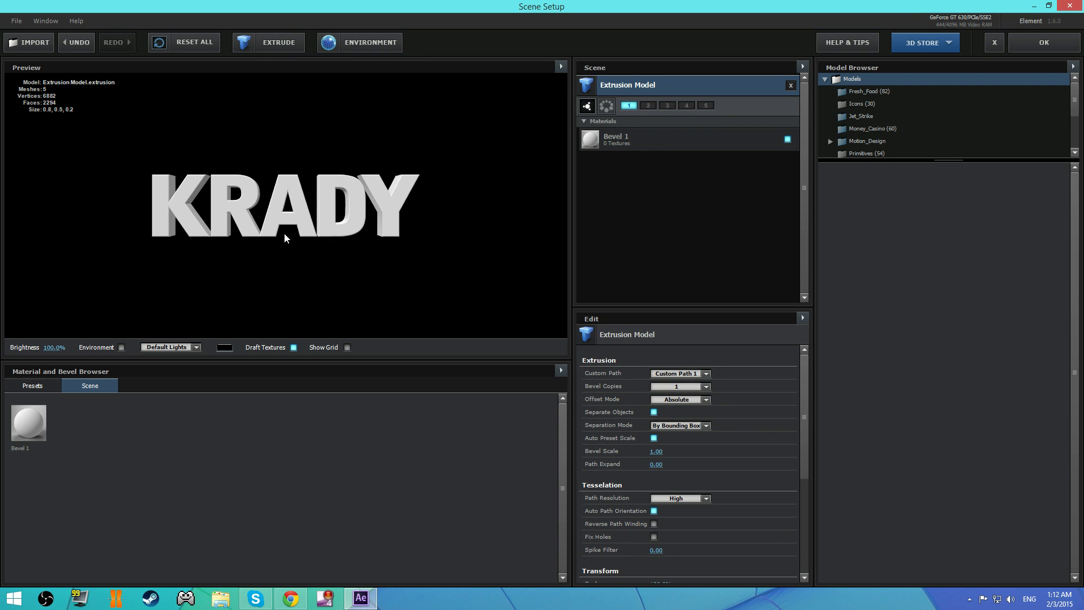
{"action": "left_click_drag", "start_coordinate": [284, 233], "coordinate": [225, 193]}
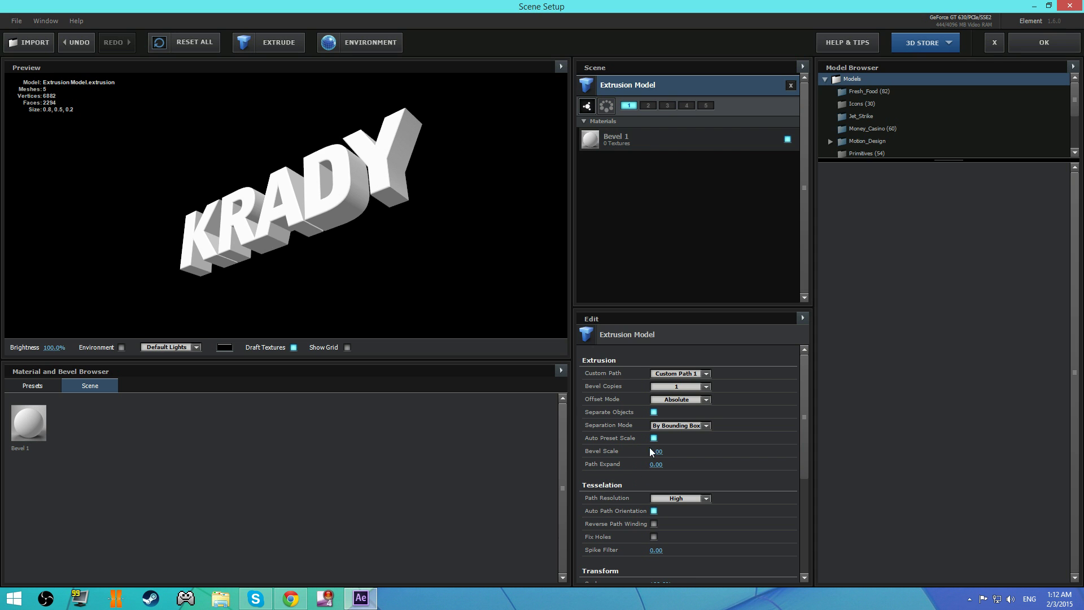
{"action": "mouse_move", "coordinate": [655, 451]}
{"action": "left_mouse_down"}
{"action": "mouse_move", "coordinate": [632, 451]}
{"action": "mouse_move", "coordinate": [646, 452]}
{"action": "left_mouse_up"}
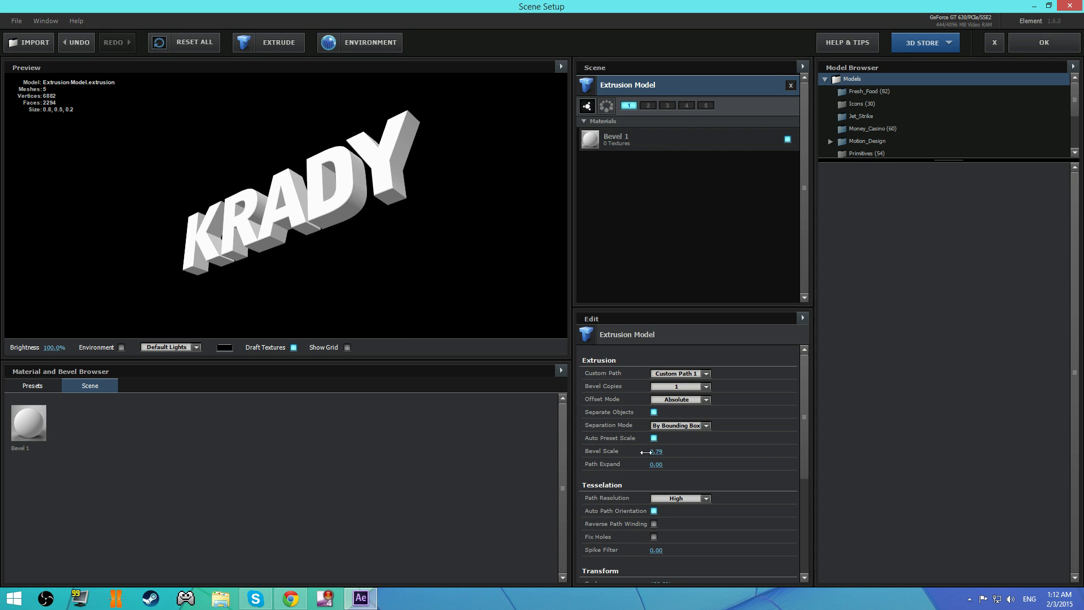
{"action": "left_click_drag", "start_coordinate": [725, 449], "coordinate": [645, 454]}
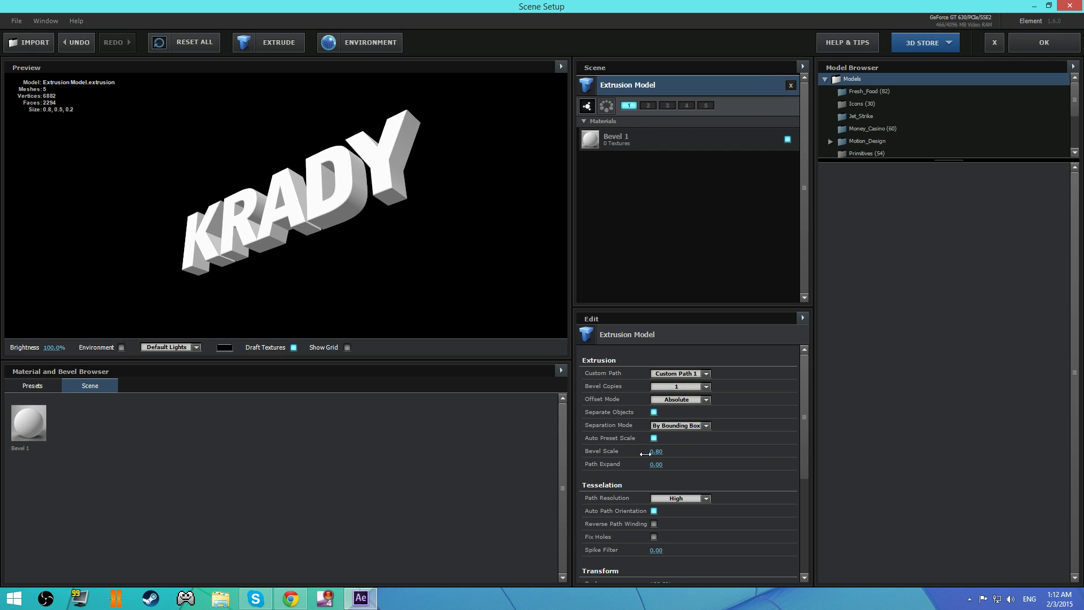
{"action": "left_click_drag", "start_coordinate": [371, 237], "coordinate": [445, 254]}
Try the Chrome and White_Shiny material presets on the KRADY model and undo the material change
{"action": "left_click", "coordinate": [32, 387]}
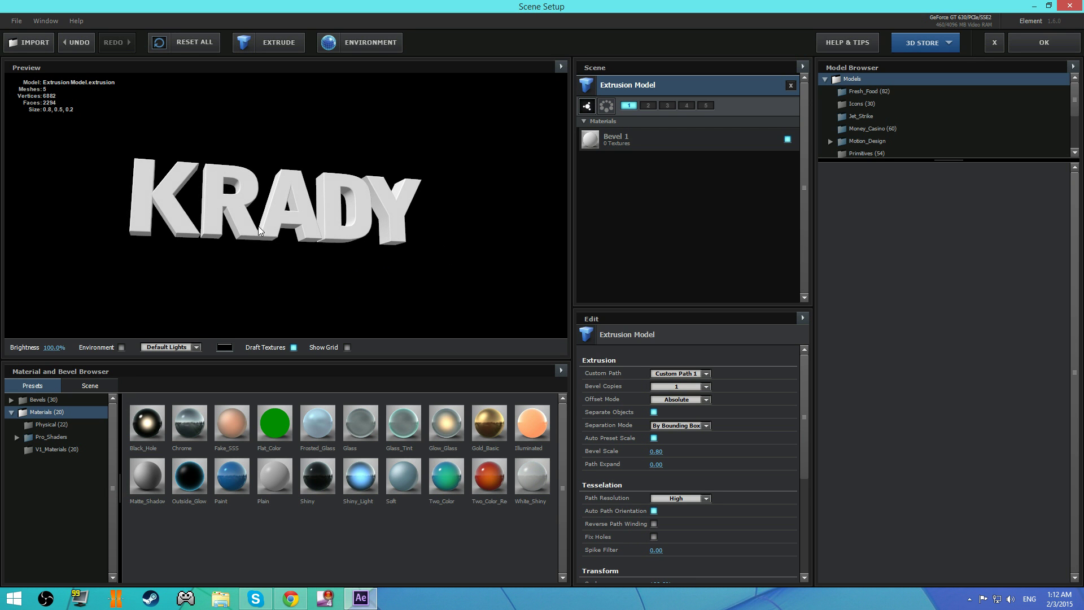
{"action": "left_click_drag", "start_coordinate": [259, 226], "coordinate": [222, 224]}
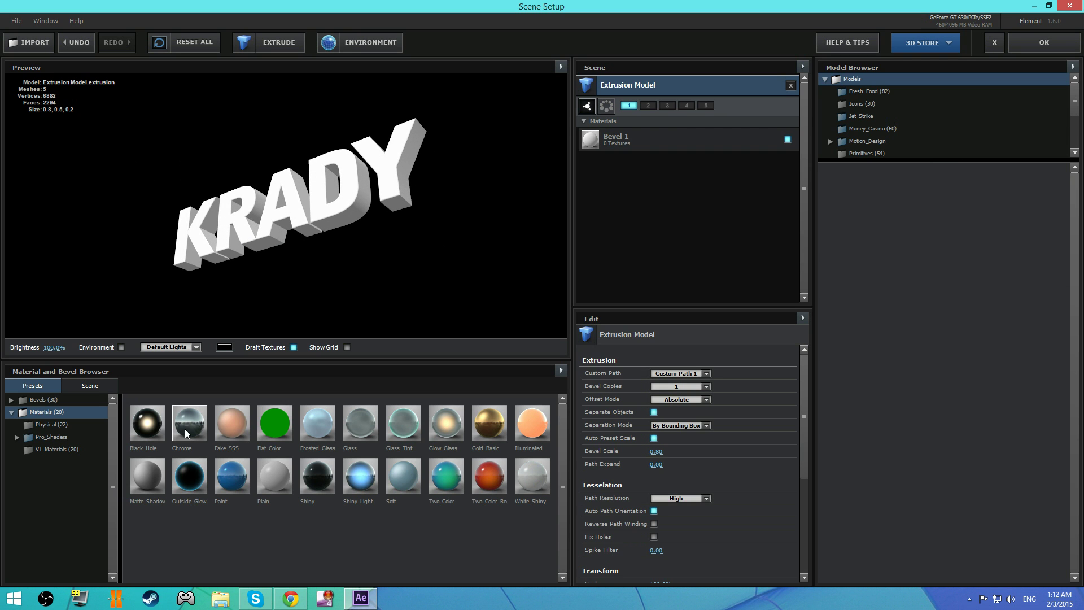
{"action": "left_click", "coordinate": [76, 438]}
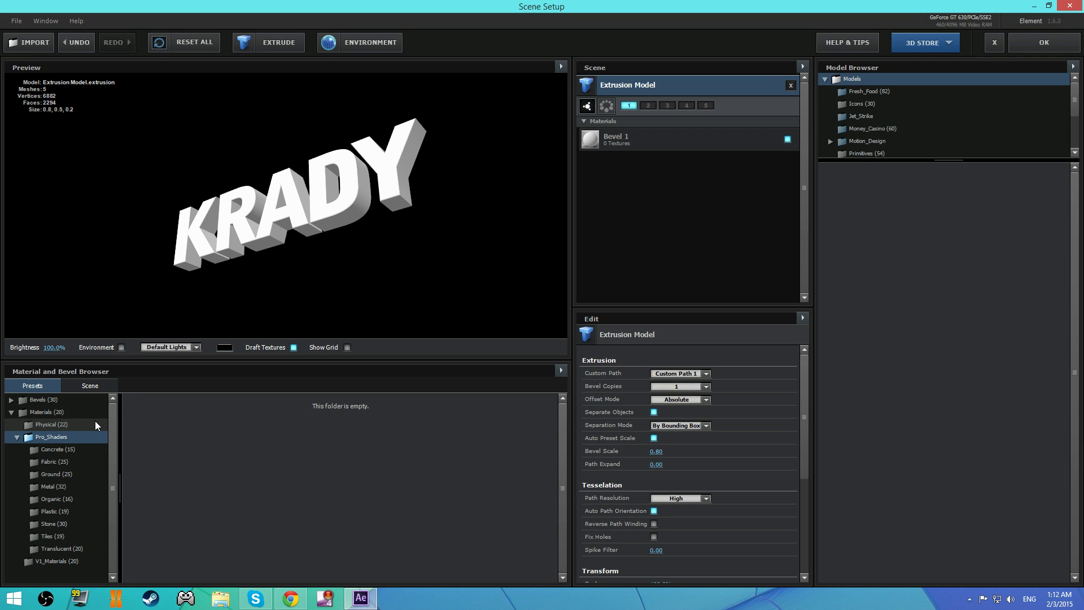
{"action": "left_click", "coordinate": [77, 412]}
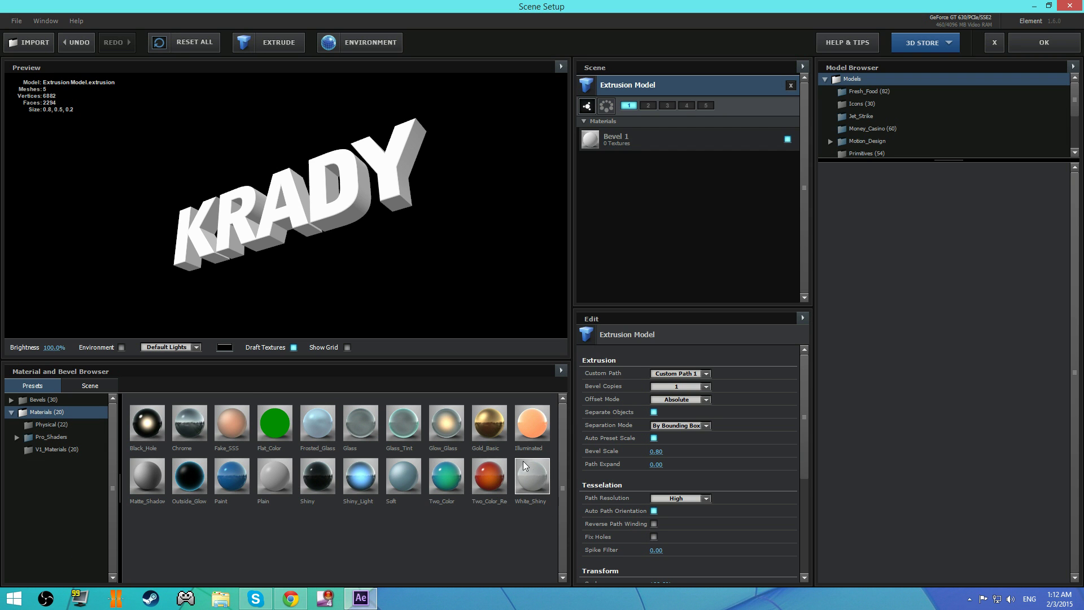
{"action": "left_click_drag", "start_coordinate": [187, 441], "coordinate": [315, 270]}
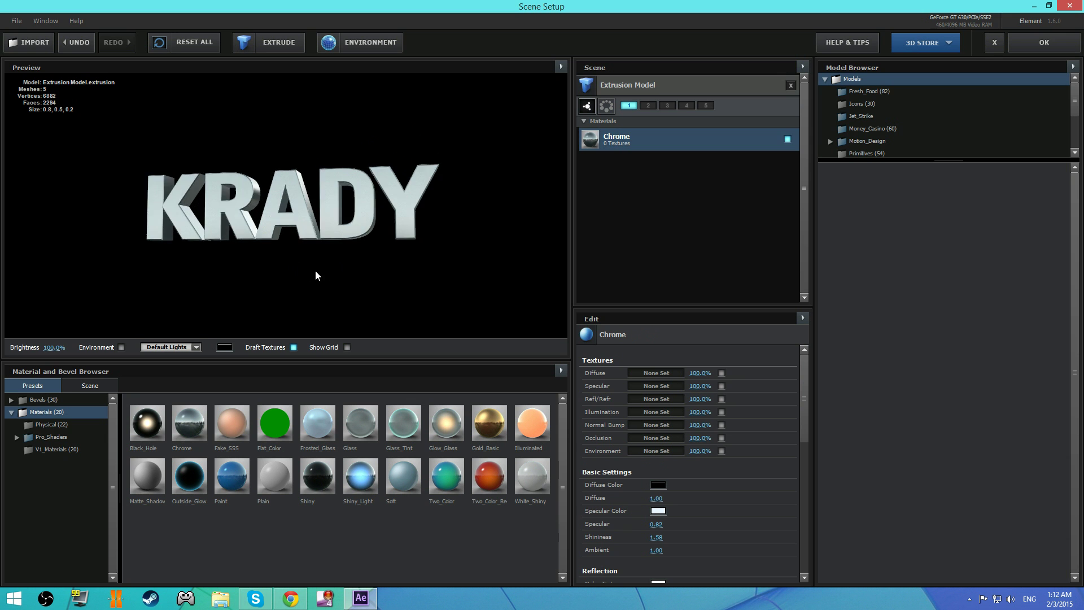
{"action": "left_click_drag", "start_coordinate": [532, 476], "coordinate": [294, 237]}
{"action": "left_click", "coordinate": [79, 42]}
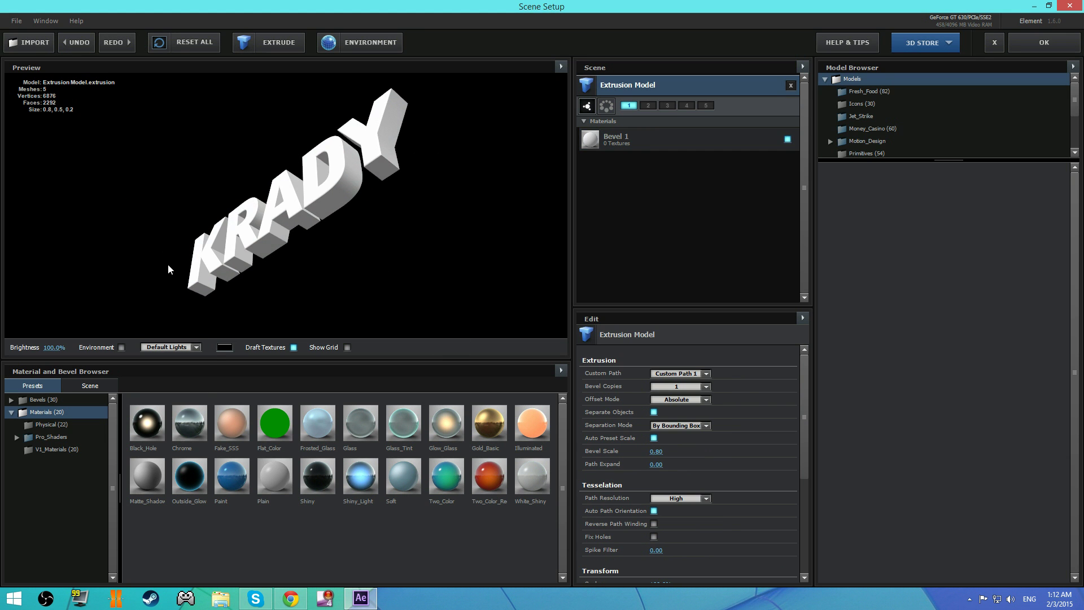
Try the metal_grunge_painted_06 material from the Pro_Shaders Metal presets on the KRADY model
{"action": "double_click", "coordinate": [68, 437]}
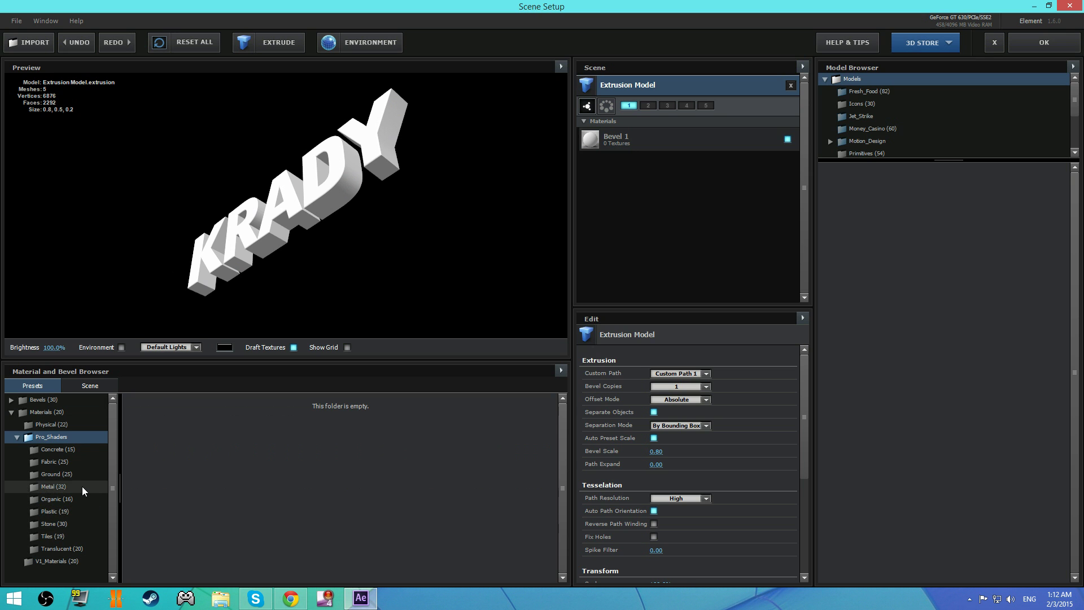
{"action": "left_click", "coordinate": [82, 486]}
{"action": "scroll", "coordinate": [310, 485], "scroll_direction": "down", "scroll_amount": 1}
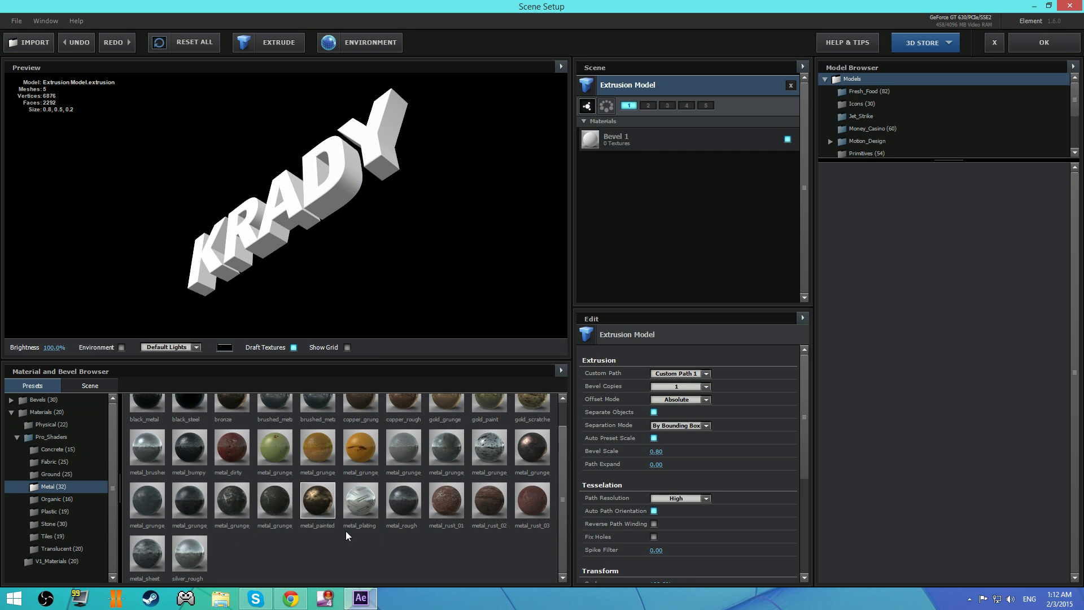
{"action": "left_click_drag", "start_coordinate": [371, 239], "coordinate": [384, 253]}
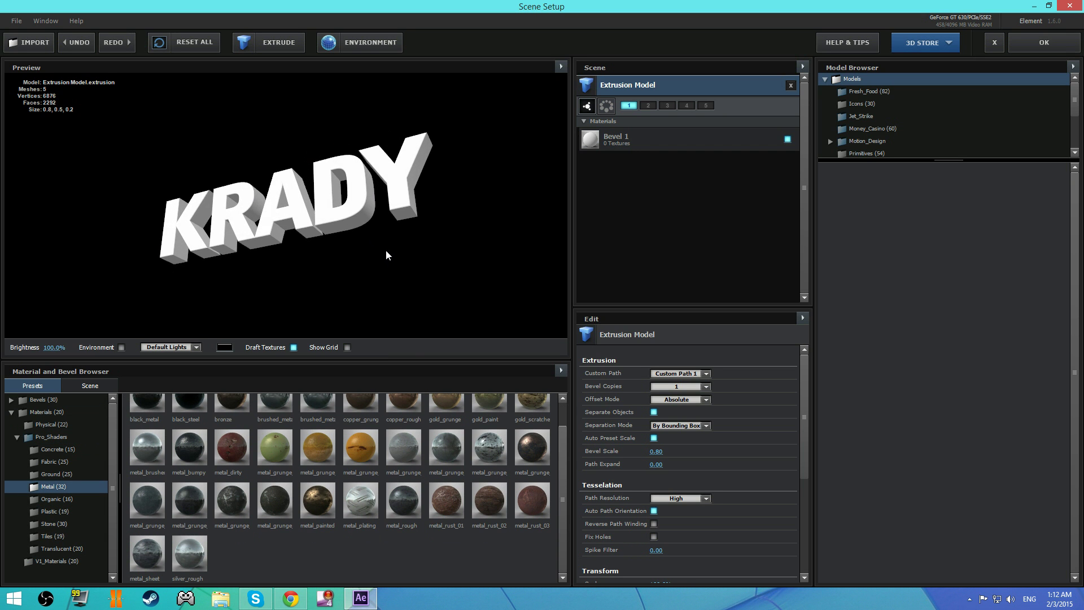
{"action": "left_click", "coordinate": [493, 456]}
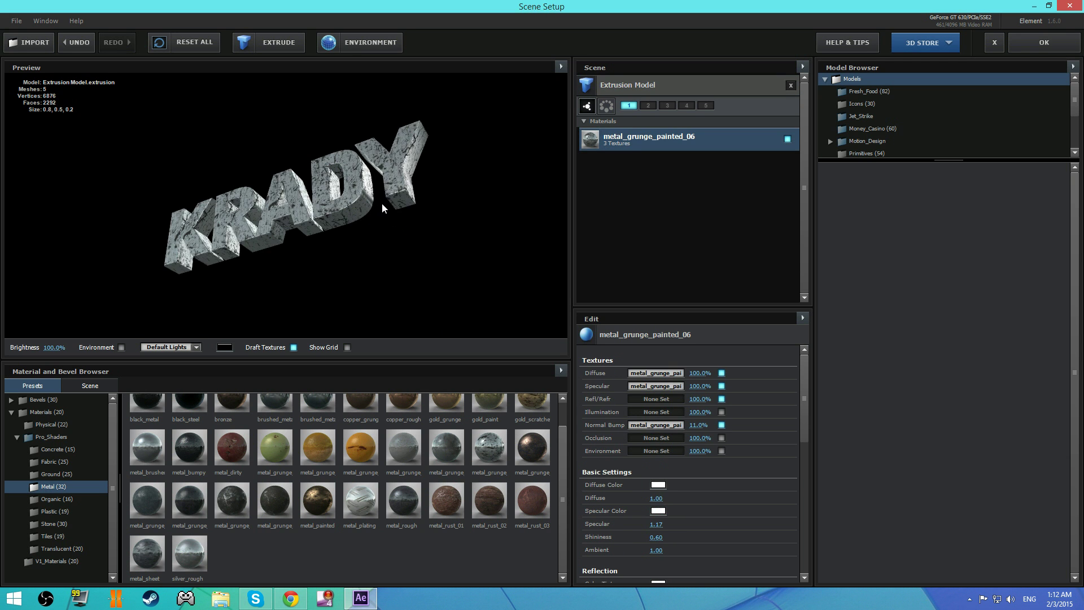
{"action": "left_click_drag", "start_coordinate": [382, 202], "coordinate": [279, 196]}
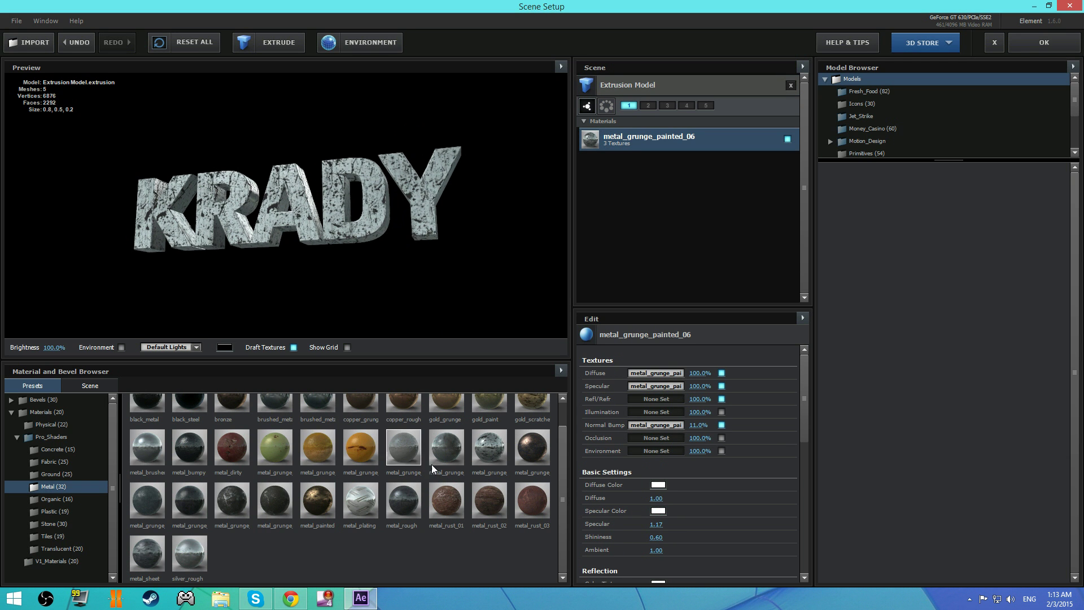
Apply the metal_grunge_painted_09 material to the KRADY model and accept the scene setup
{"action": "left_click", "coordinate": [195, 488]}
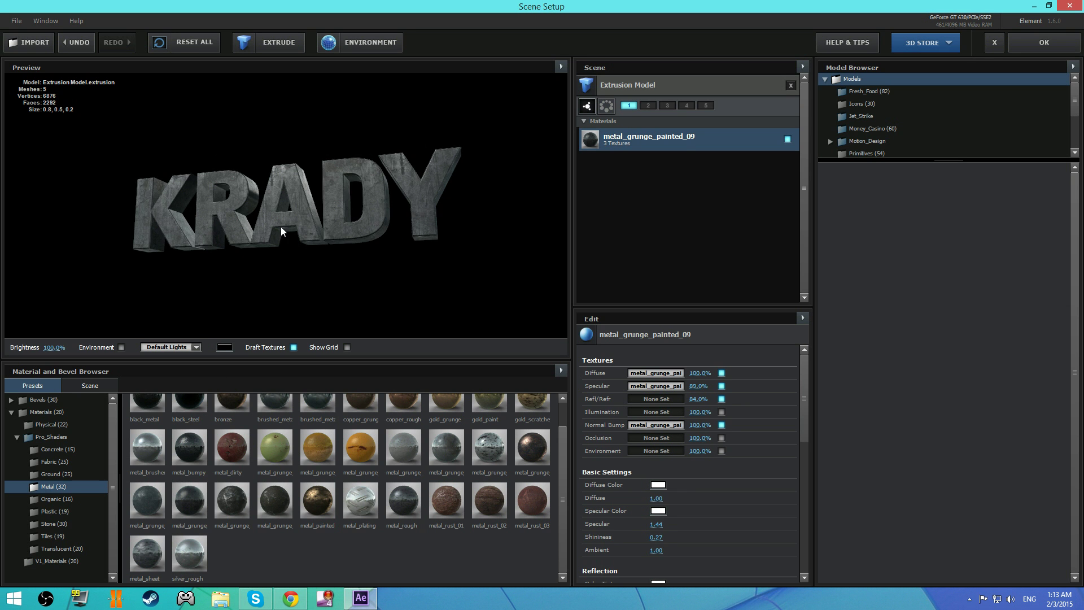
{"action": "left_click_drag", "start_coordinate": [280, 226], "coordinate": [243, 265]}
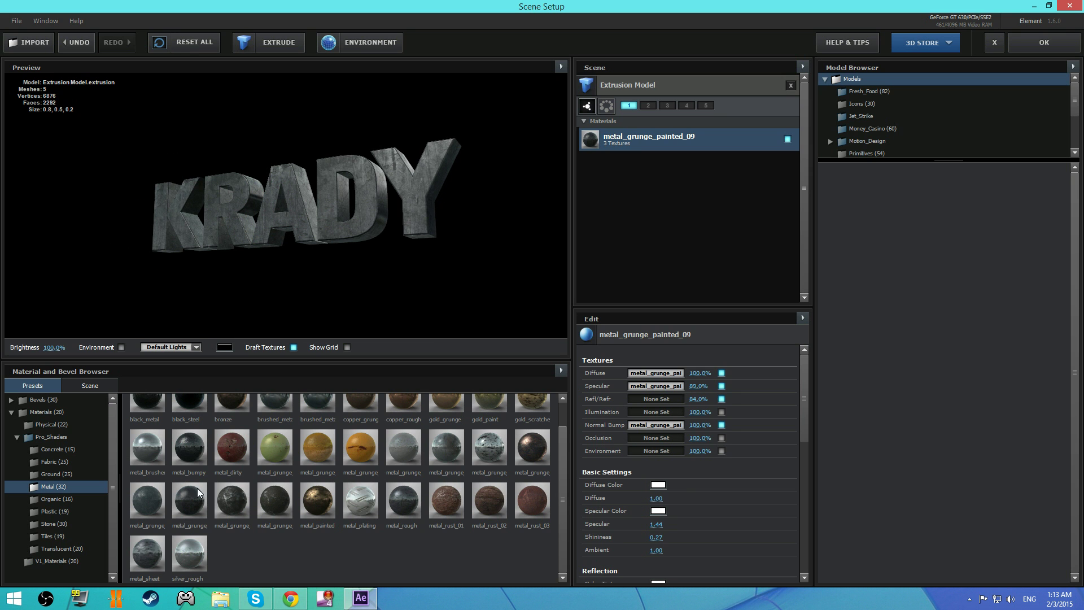
{"action": "left_click_drag", "start_coordinate": [188, 506], "coordinate": [276, 204]}
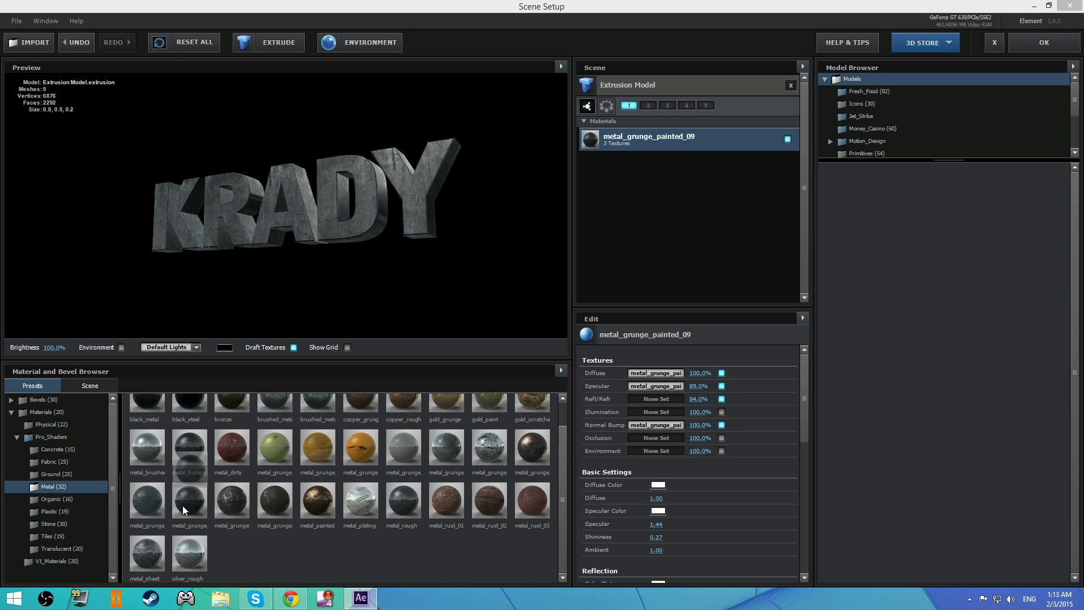
{"action": "left_click_drag", "start_coordinate": [236, 279], "coordinate": [563, 189]}
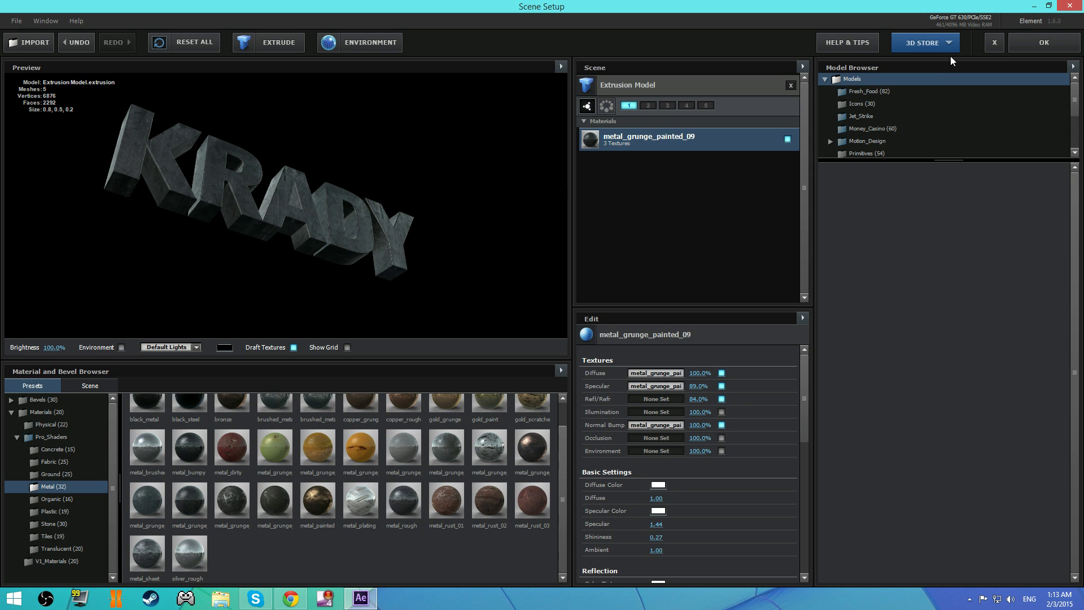
{"action": "left_click", "coordinate": [1044, 42]}
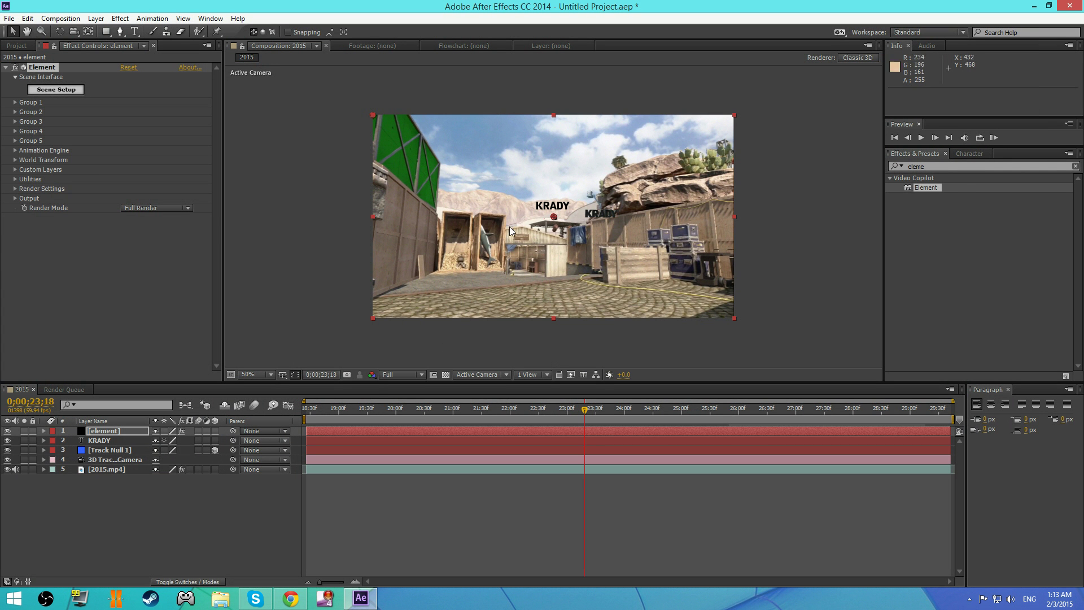
Go to 0;00;23;05 and hide the original flat KRADY text layer
{"action": "left_click", "coordinate": [261, 375]}
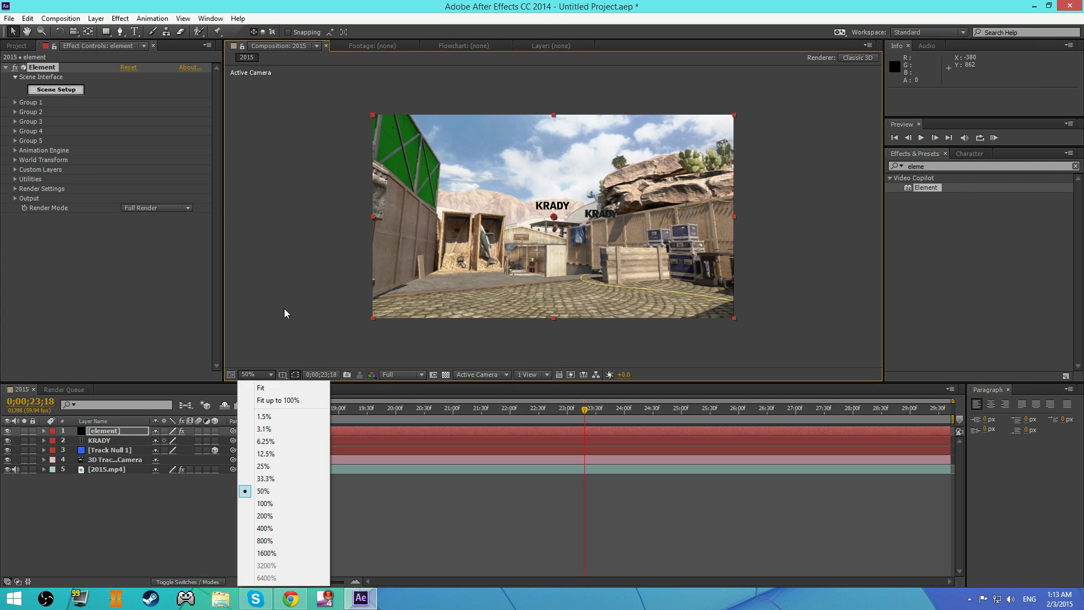
{"action": "left_click", "coordinate": [277, 400]}
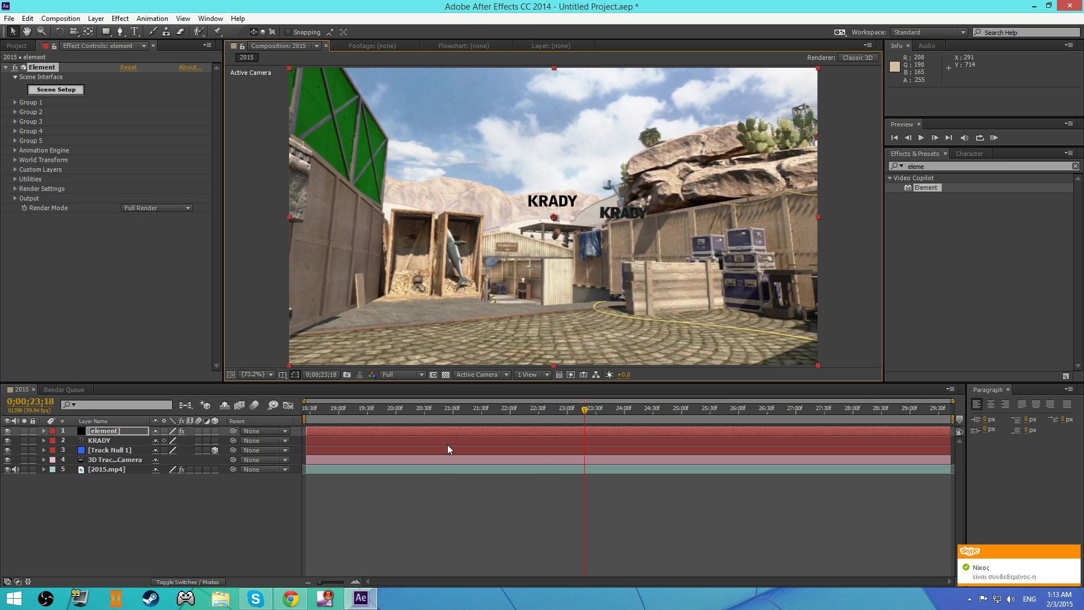
{"action": "left_click_drag", "start_coordinate": [594, 414], "coordinate": [572, 417]}
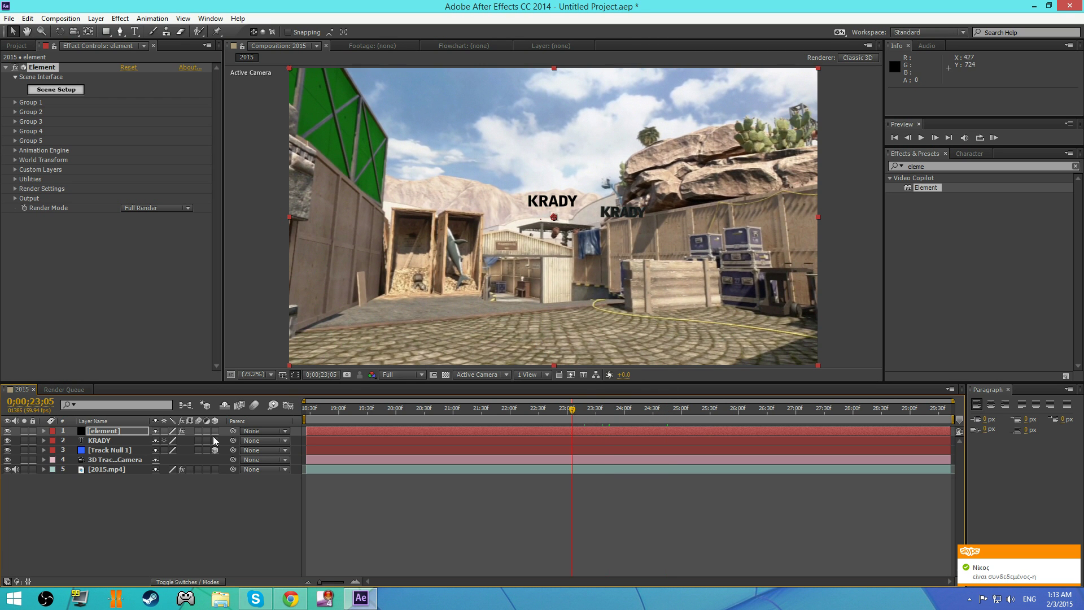
{"action": "left_click", "coordinate": [94, 440]}
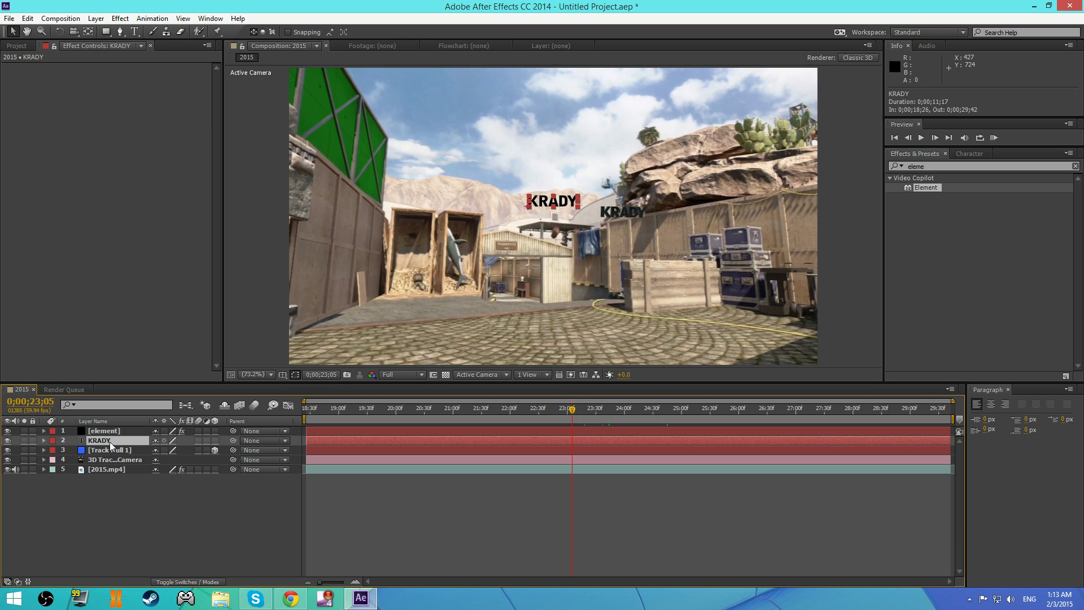
{"action": "left_click", "coordinate": [7, 441]}
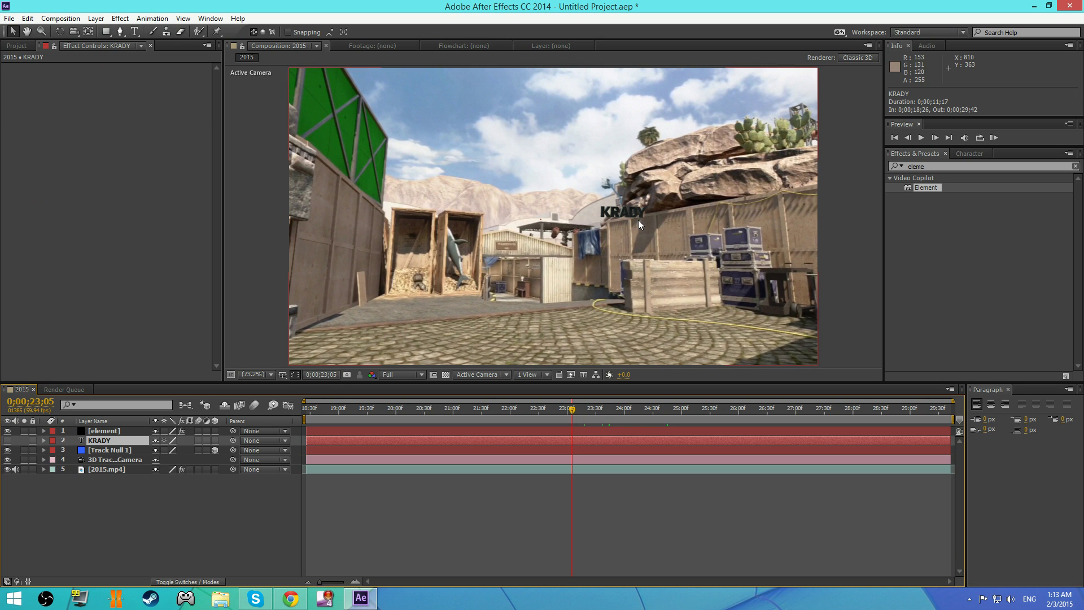
Reveal Track Null 1's position and expand the Group 1 Particle Replicator settings of the element layer's Element effect
{"action": "left_click", "coordinate": [128, 452]}
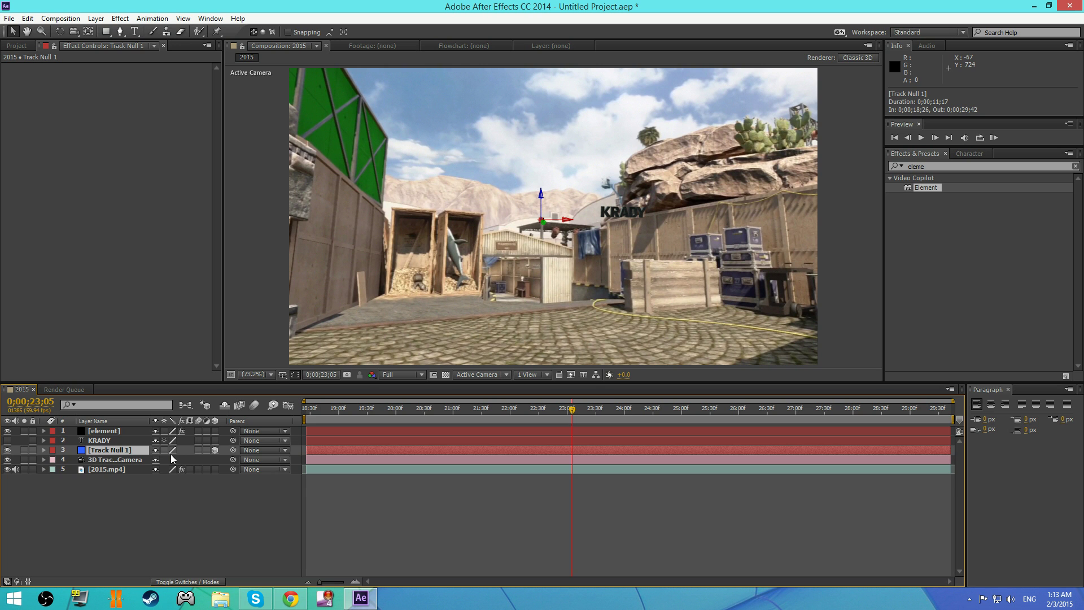
{"action": "key", "text": "p"}
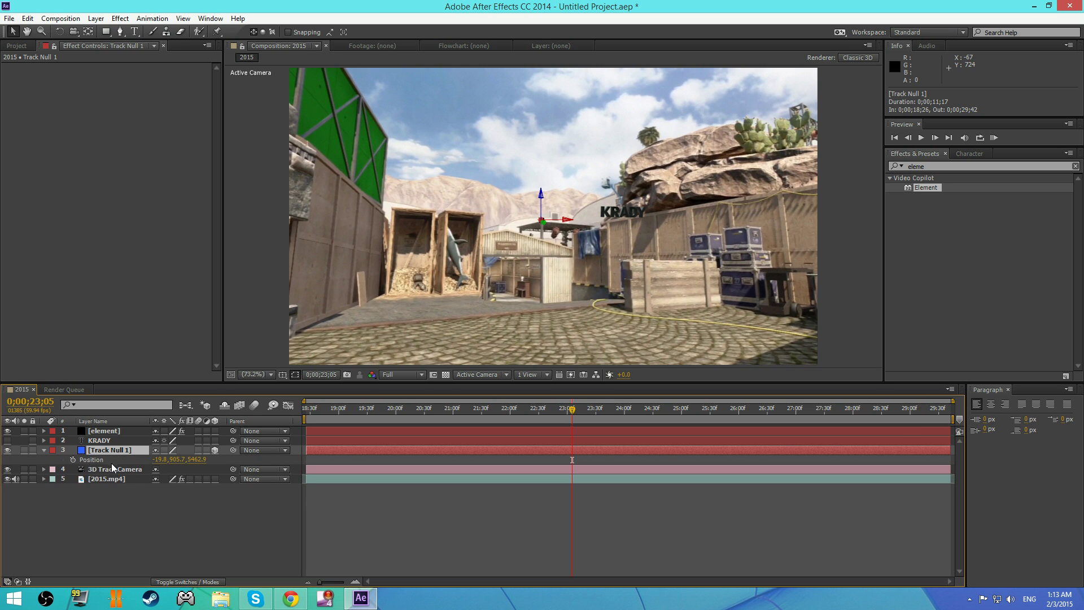
{"action": "left_click", "coordinate": [110, 432]}
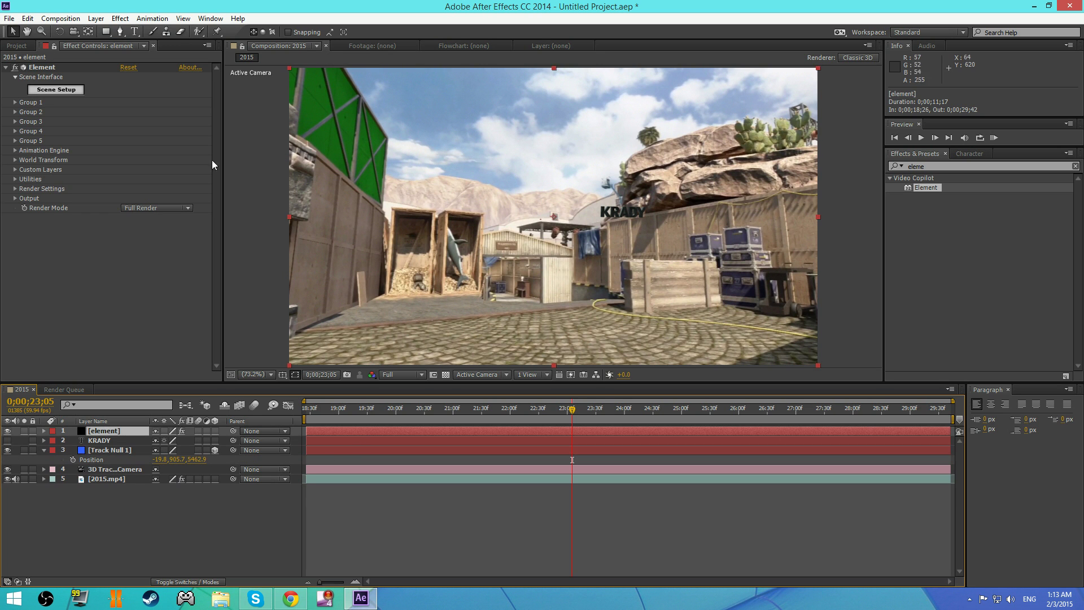
{"action": "left_click", "coordinate": [15, 103]}
{"action": "left_click", "coordinate": [25, 112]}
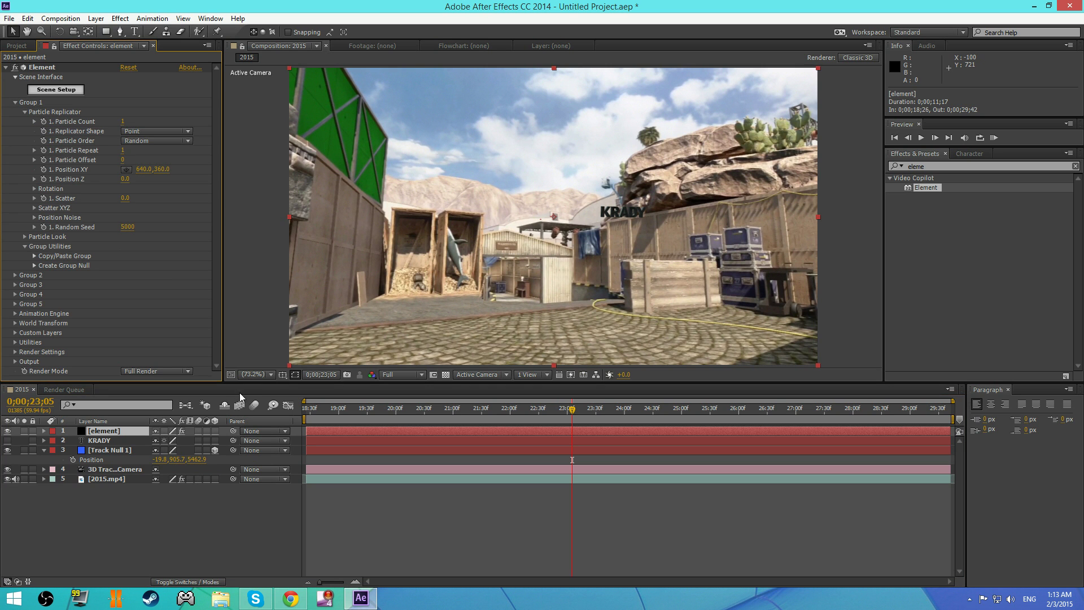
Copy Track Null 1's X position, -19.7724, into the X value of Element's Group 1 Position XY
{"action": "left_click", "coordinate": [158, 488]}
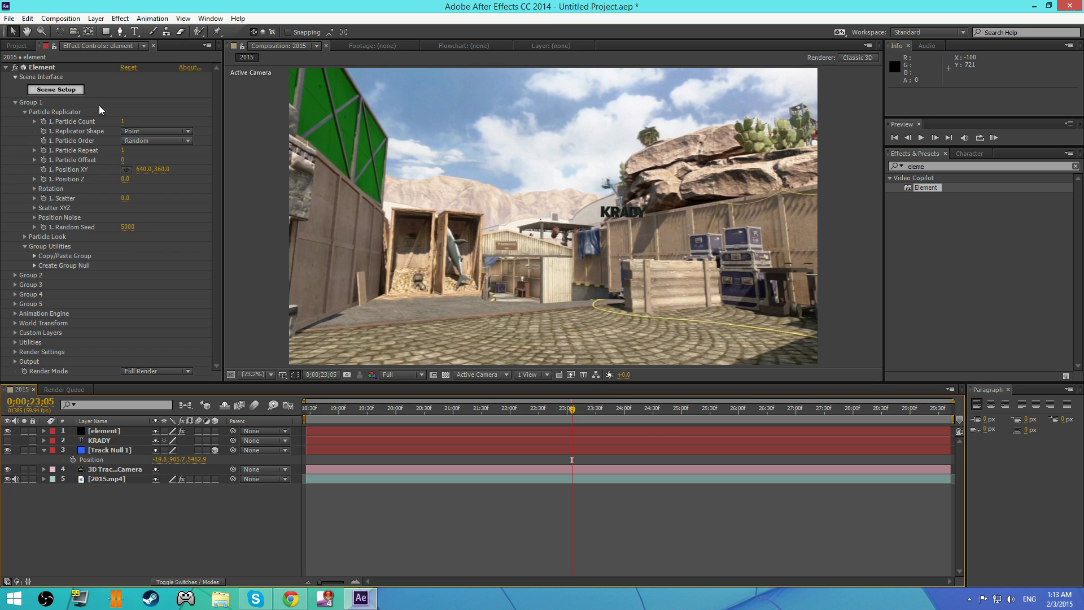
{"action": "left_click", "coordinate": [158, 460]}
{"action": "left_click", "coordinate": [155, 520]}
{"action": "left_click", "coordinate": [144, 169]}
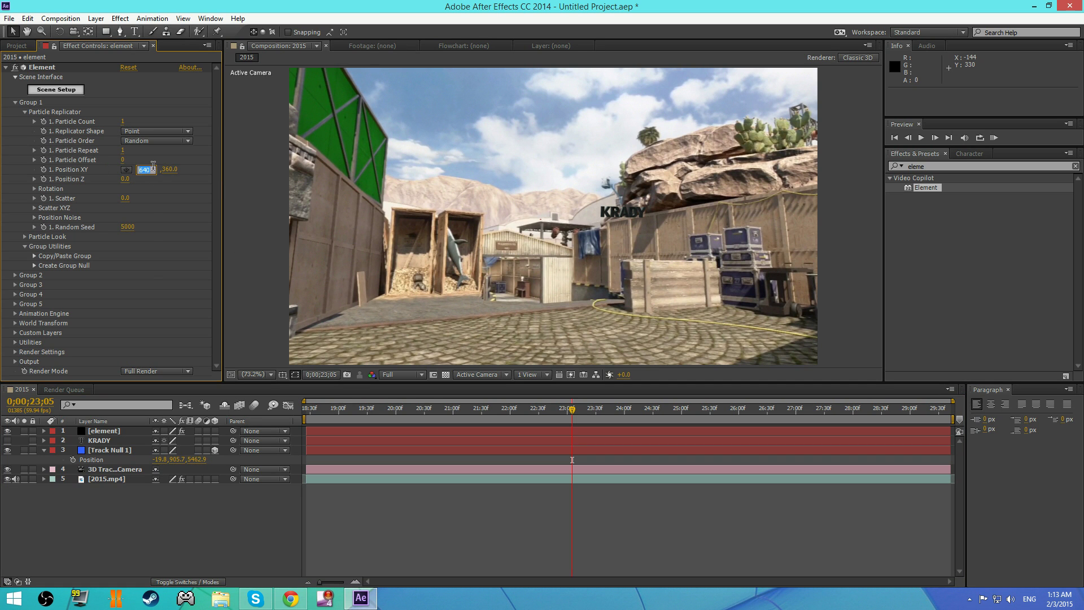
{"action": "type", "text": "-19.7724"}
{"action": "key", "text": "Return"}
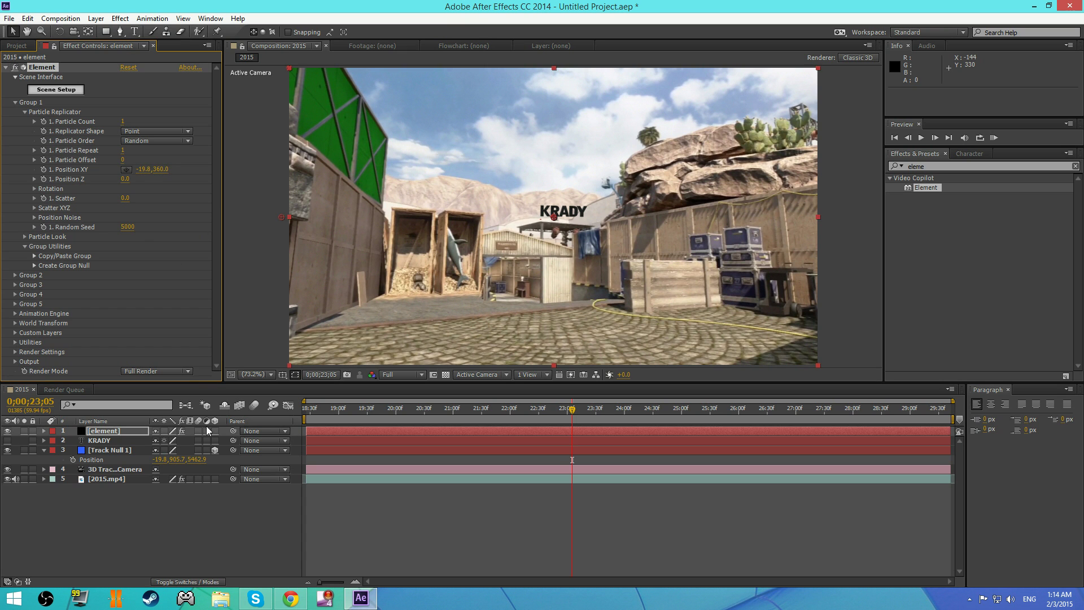
Copy Track Null 1's Y position, 905.7, into the Y value of Element's Group 1 Position XY
{"action": "left_click", "coordinate": [175, 460]}
{"action": "key", "text": "ctrl+c"}
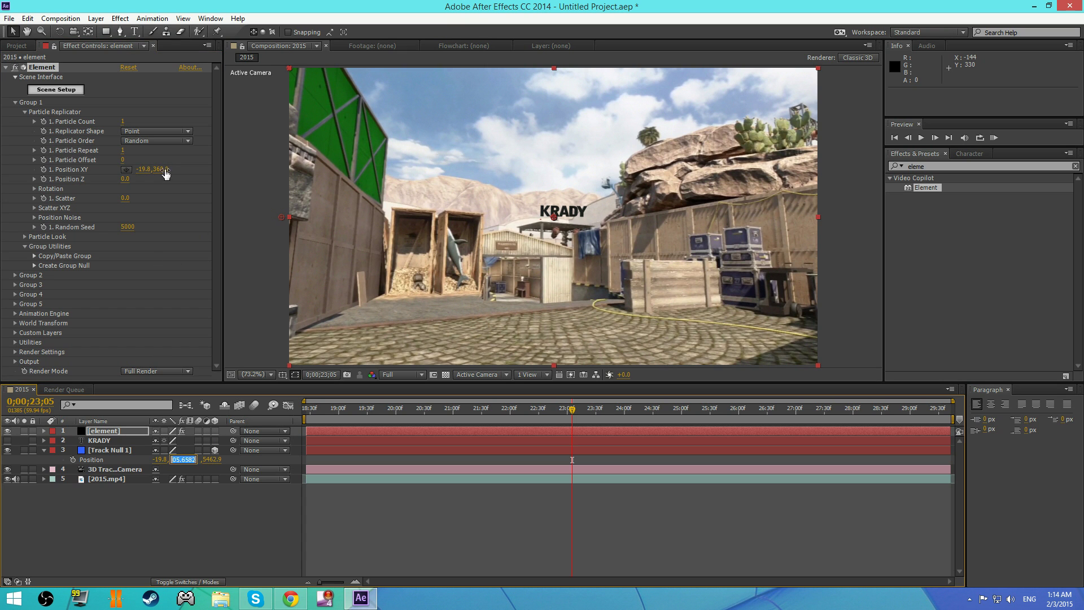
{"action": "left_click", "coordinate": [162, 169]}
{"action": "key", "text": "ctrl+v"}
{"action": "key", "text": "Return"}
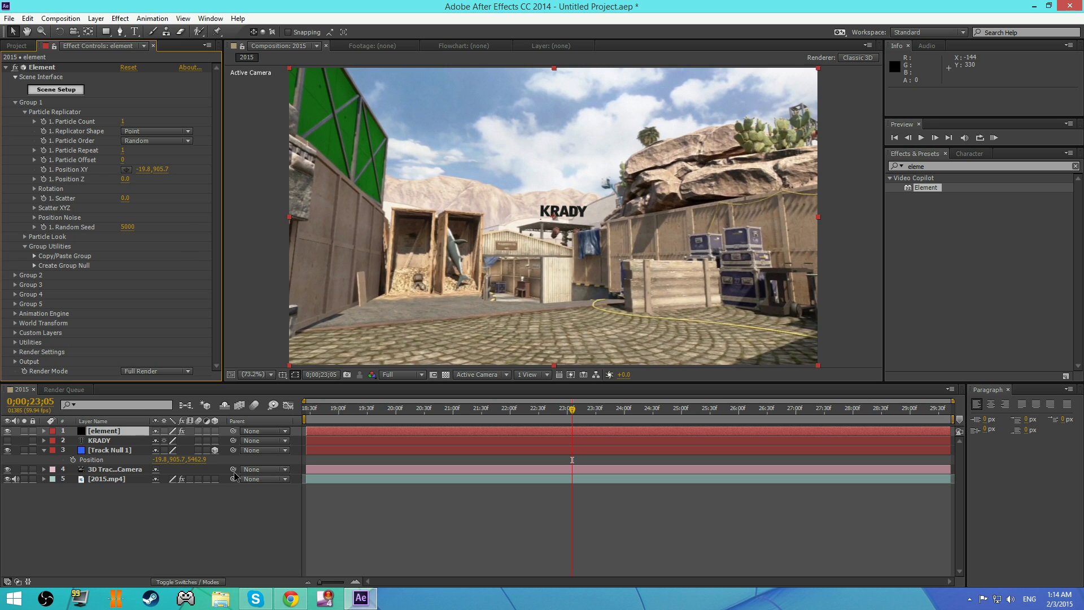
Copy Track Null 1's Z position, 5462.9, into Element's Group 1 Position Z
{"action": "left_click", "coordinate": [202, 459]}
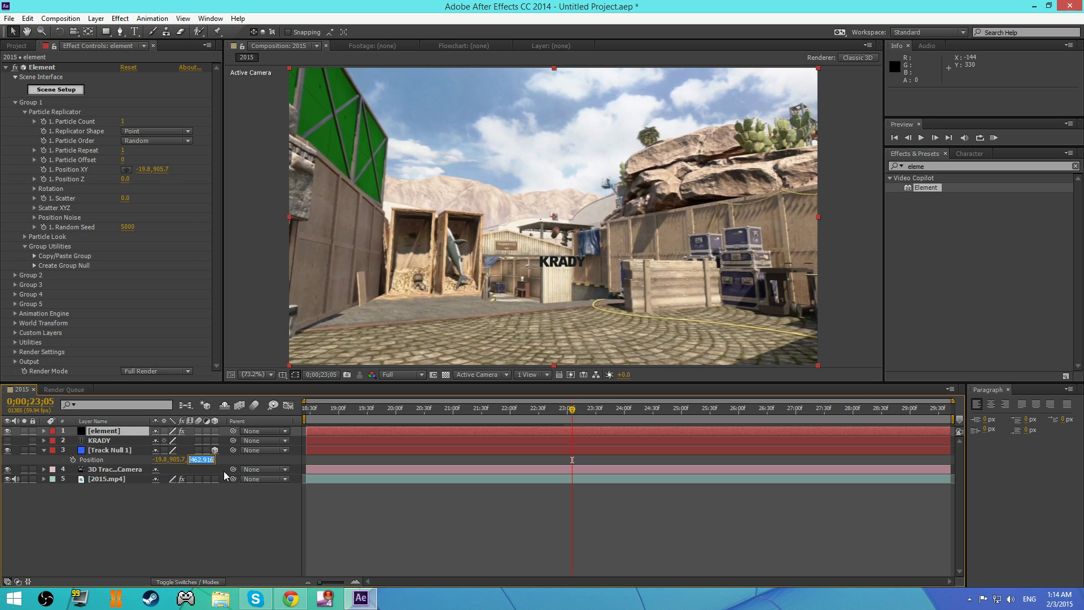
{"action": "left_click", "coordinate": [125, 179]}
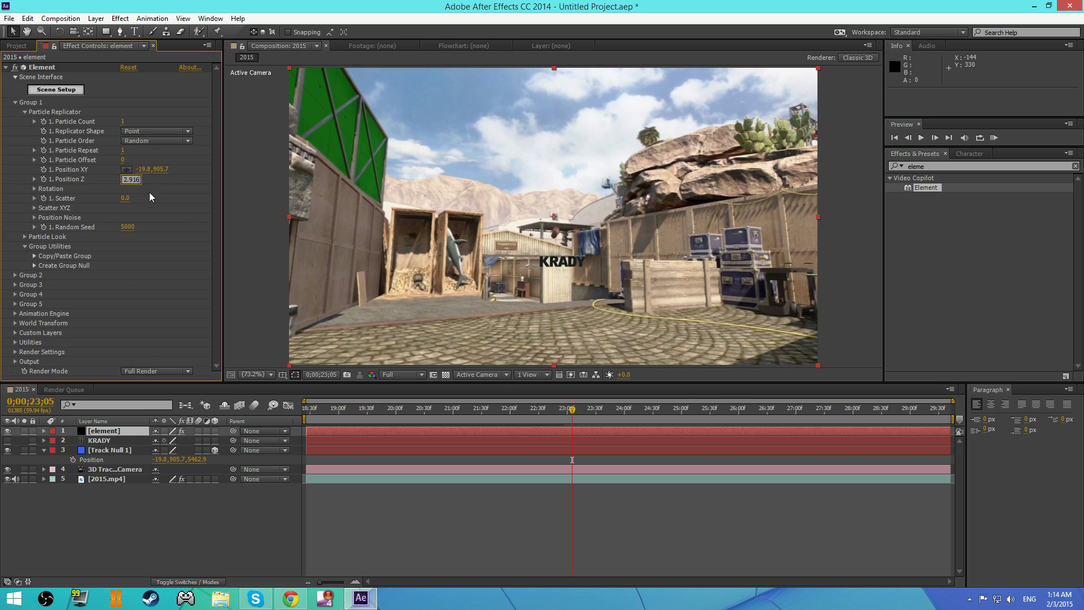
{"action": "key", "text": "ctrl+v"}
{"action": "key", "text": "Return"}
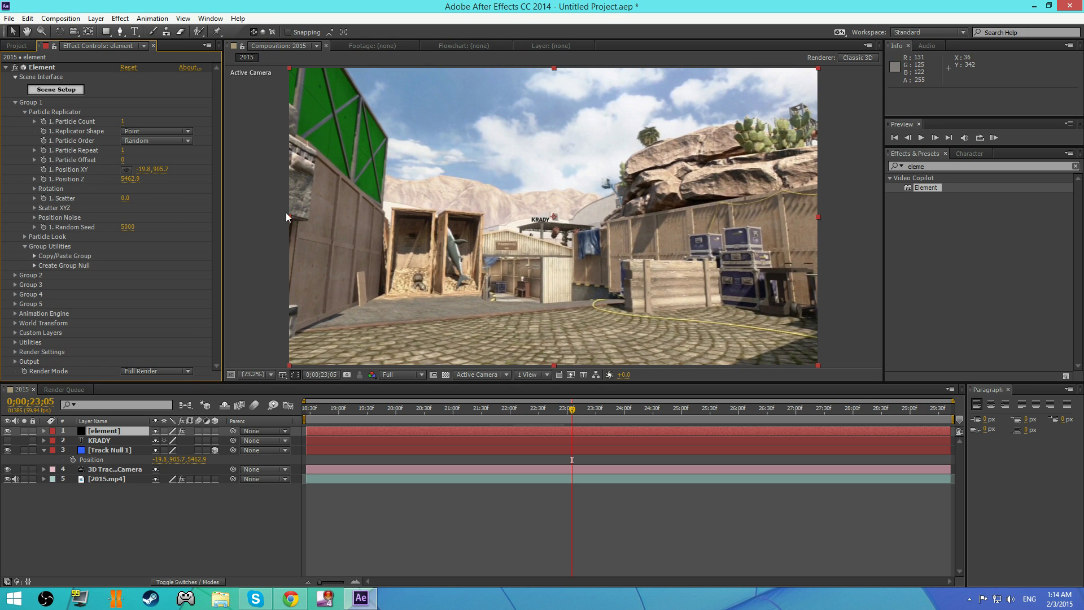
Enlarge the KRADY text by setting Group 1's Particle Size to 87.60 in Element's Particle Look settings
{"action": "left_click", "coordinate": [499, 245]}
{"action": "key", "text": "period"}
{"action": "key", "text": "period"}
{"action": "key", "text": "period"}
{"action": "key", "text": "comma"}
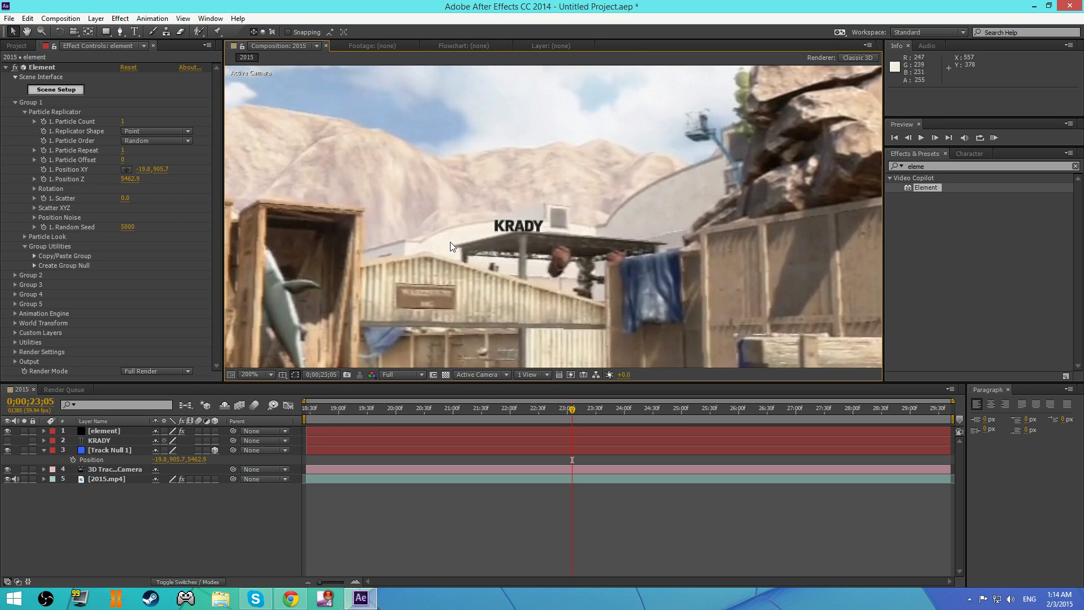
{"action": "left_click", "coordinate": [262, 375]}
{"action": "left_click", "coordinate": [299, 401]}
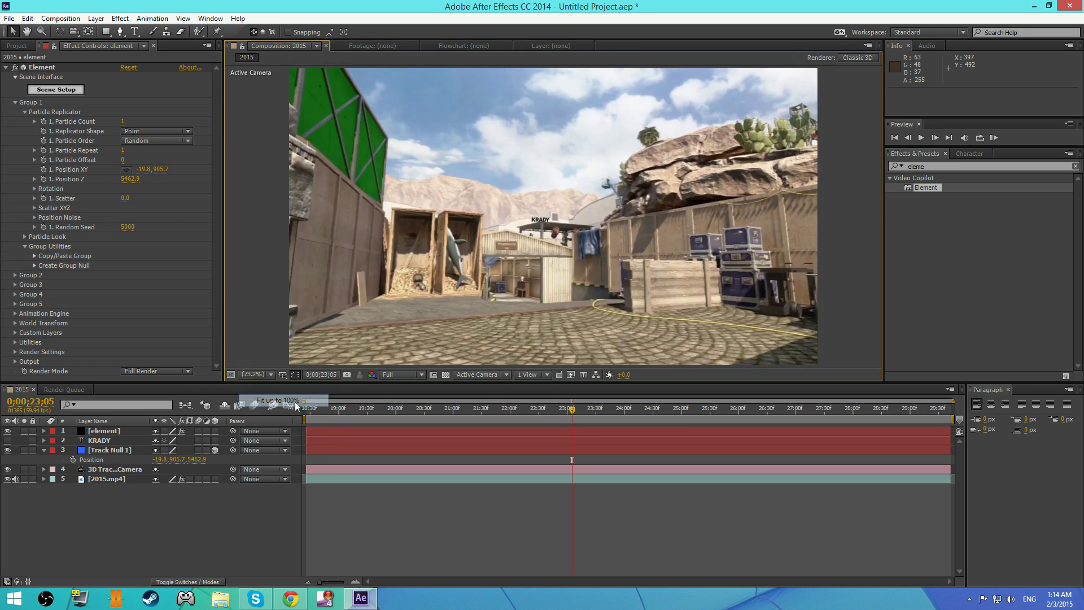
{"action": "left_click", "coordinate": [24, 236]}
{"action": "left_click_drag", "start_coordinate": [124, 252], "coordinate": [533, 208]}
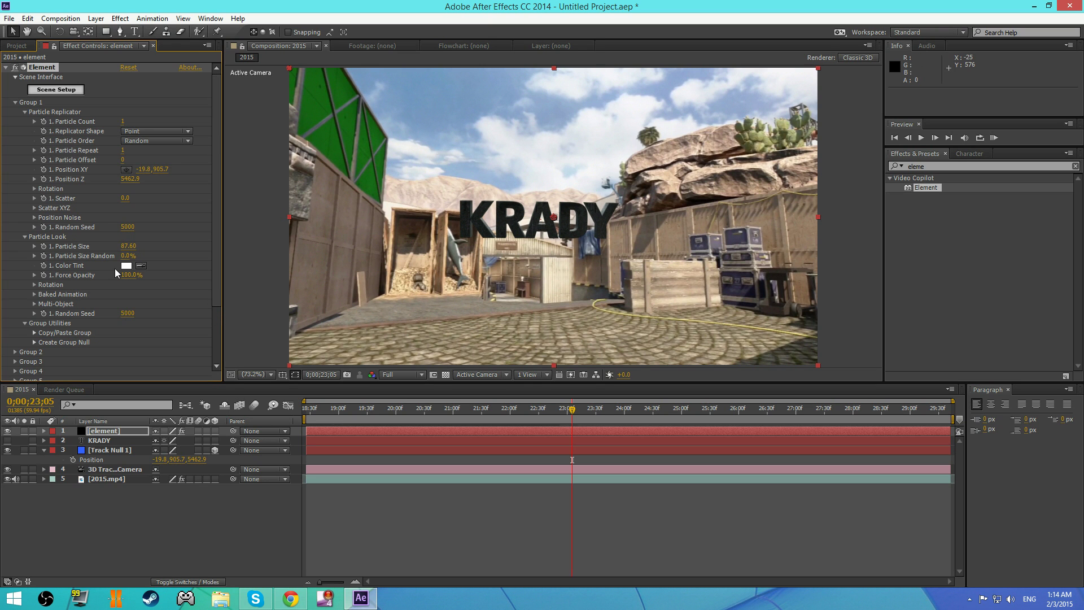
{"action": "left_click", "coordinate": [25, 237]}
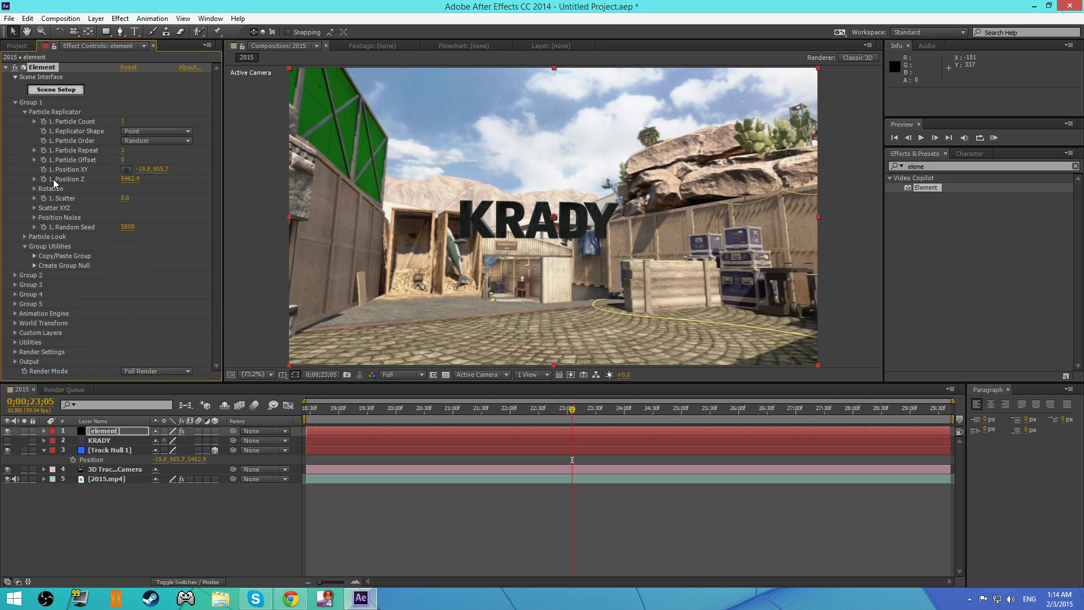
Tilt the KRADY text by setting Group 1's X Rotation to -18° and Y Rotation to -20°
{"action": "left_click", "coordinate": [35, 188]}
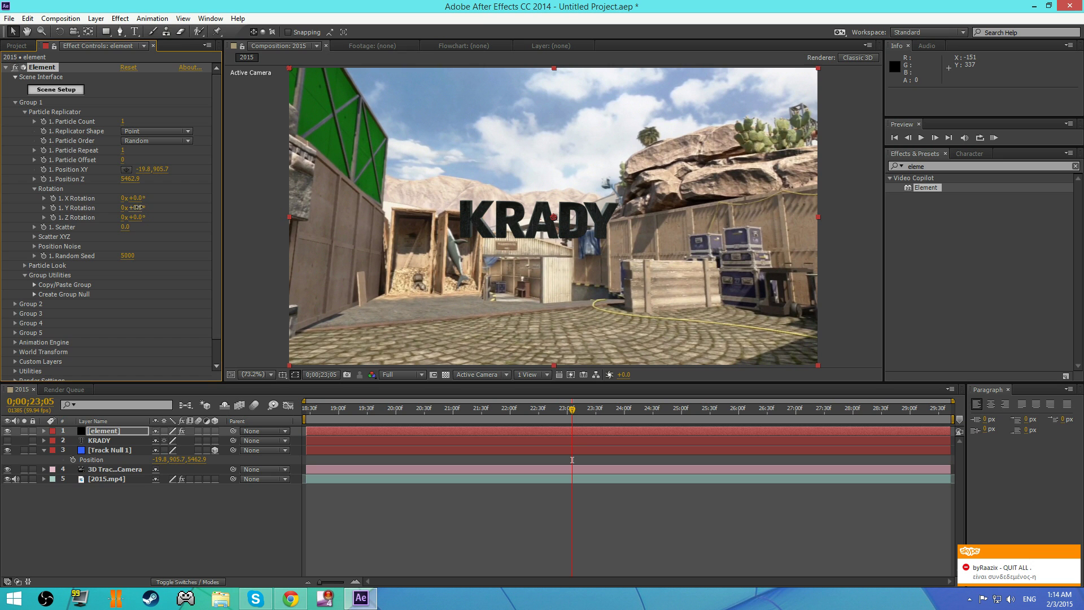
{"action": "mouse_move", "coordinate": [134, 208]}
{"action": "left_mouse_down"}
{"action": "mouse_move", "coordinate": [122, 208]}
{"action": "mouse_move", "coordinate": [146, 219]}
{"action": "mouse_move", "coordinate": [136, 198]}
{"action": "mouse_move", "coordinate": [140, 217]}
{"action": "left_mouse_up"}
{"action": "key", "text": "ctrl+z"}
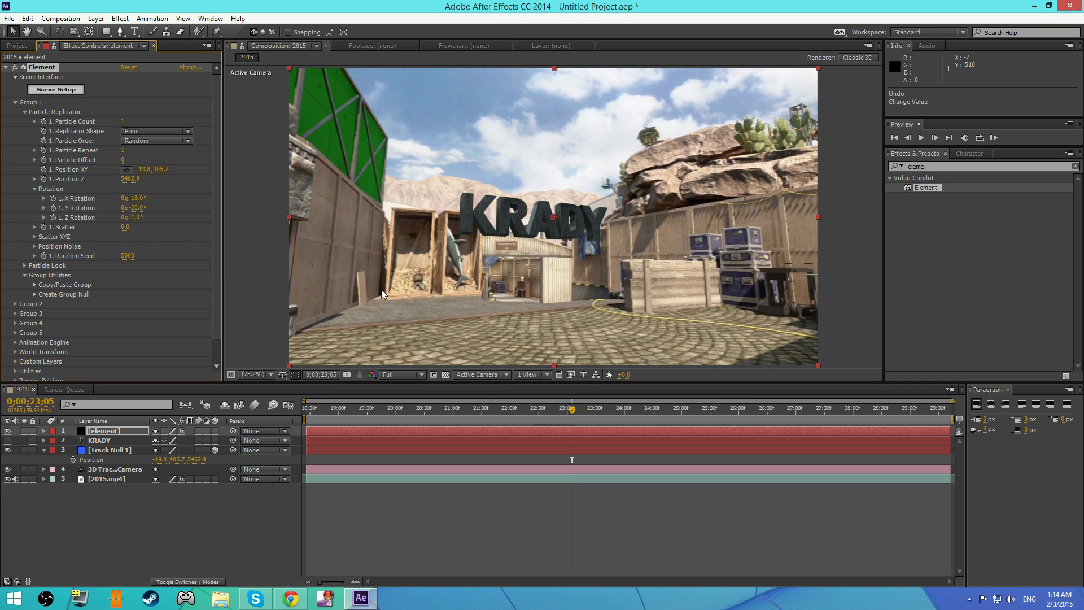
Set Group 1's Z Rotation to -3° in Element's Particle Replicator
{"action": "left_click", "coordinate": [141, 217]}
{"action": "left_click", "coordinate": [141, 217]}
{"action": "type", "text": "0"}
{"action": "key", "text": "Return"}
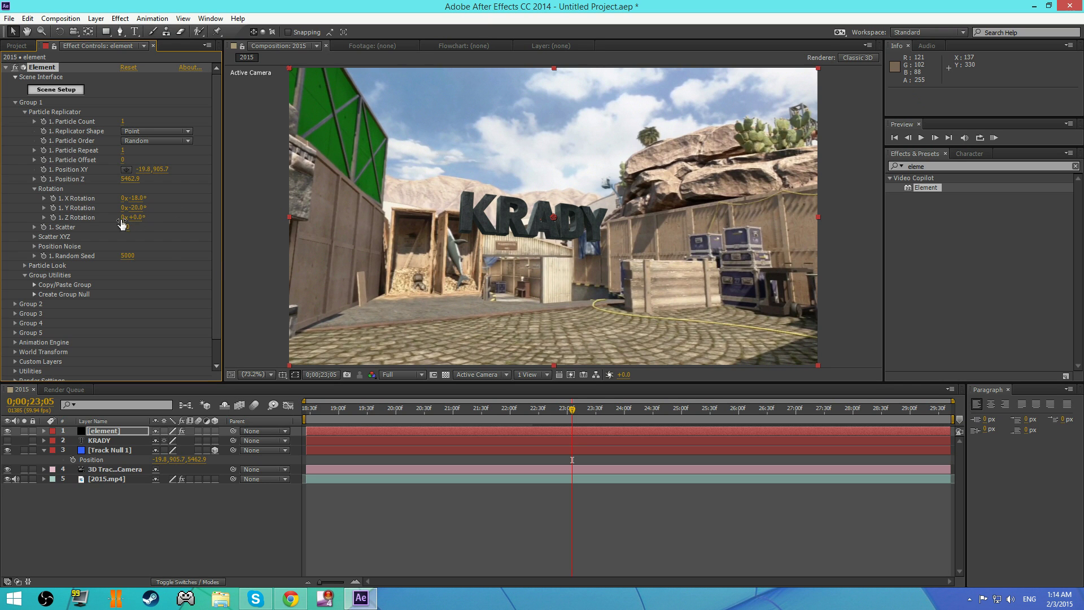
{"action": "left_click", "coordinate": [137, 216]}
{"action": "key", "text": "Return"}
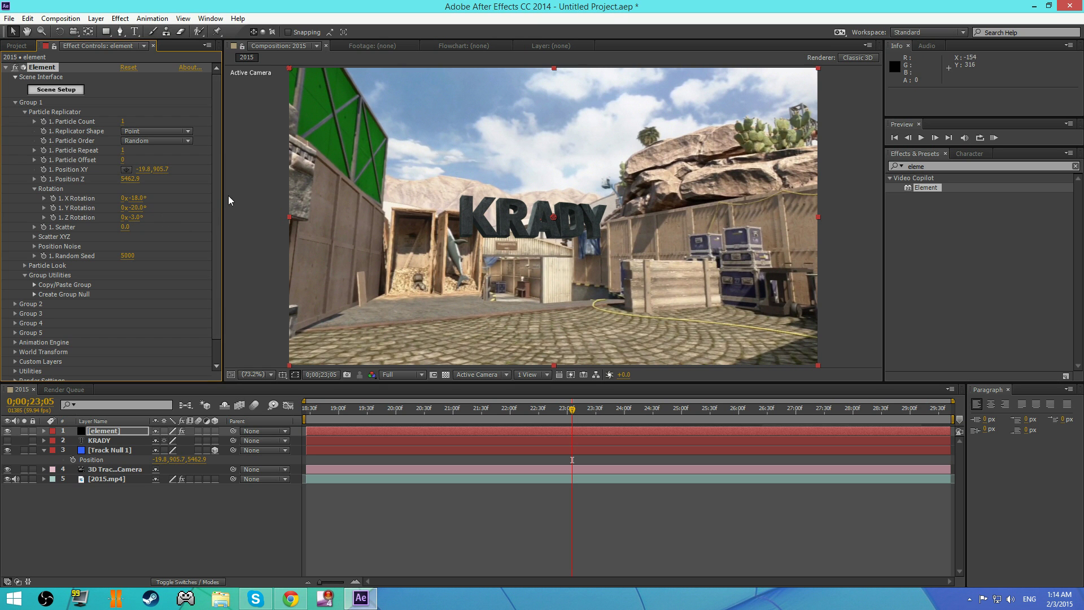
Collapse Group 1 and set the Environment override layer in Element's Render Settings to 2015.mp4
{"action": "left_click", "coordinate": [342, 194]}
{"action": "key", "text": "slash"}
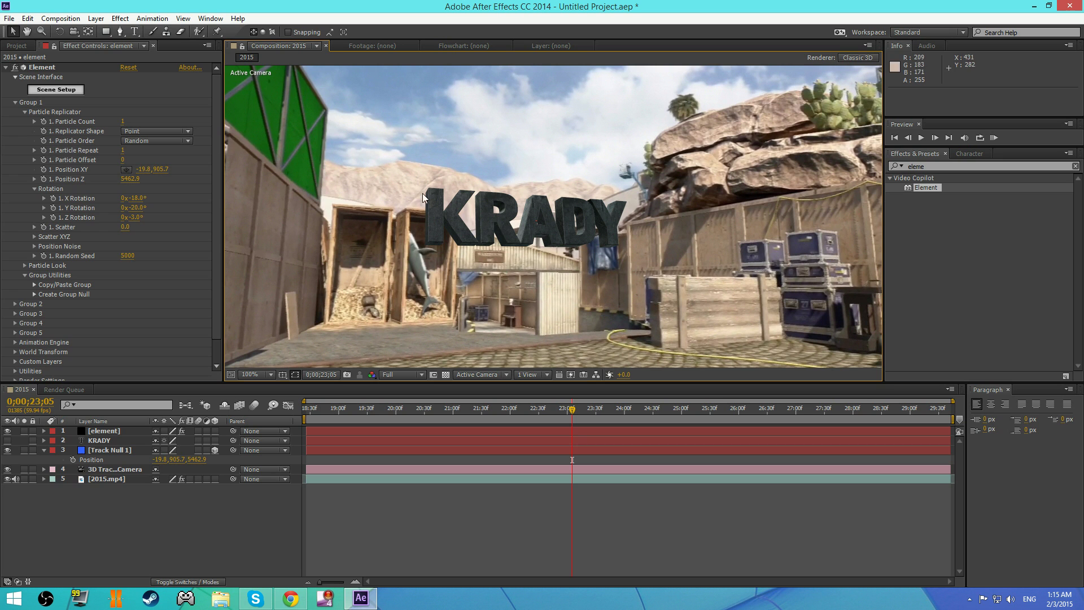
{"action": "left_click", "coordinate": [35, 189]}
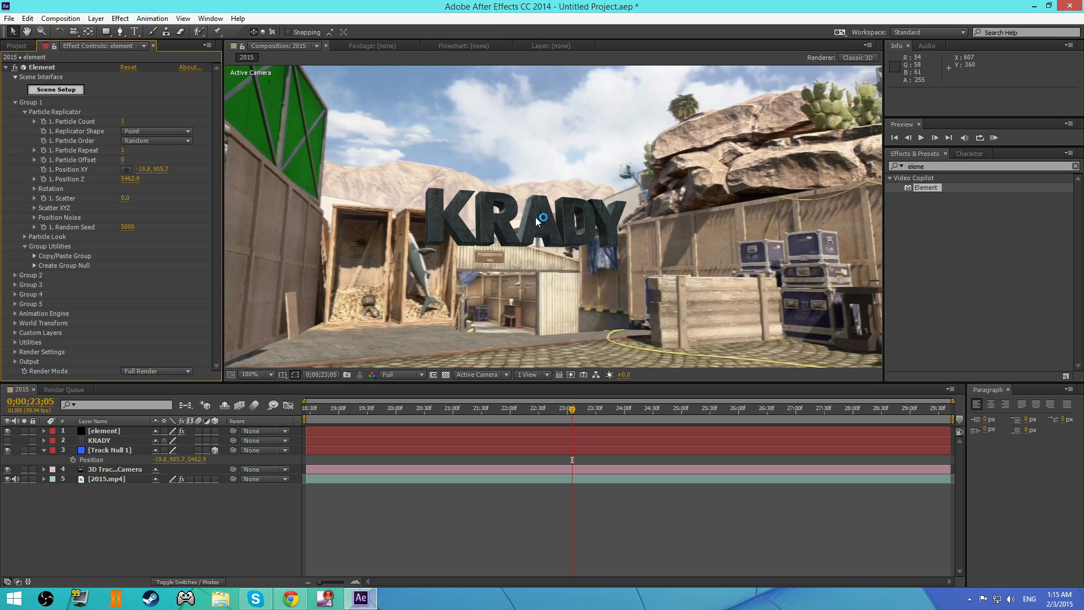
{"action": "left_click", "coordinate": [24, 112]}
{"action": "left_click", "coordinate": [15, 101]}
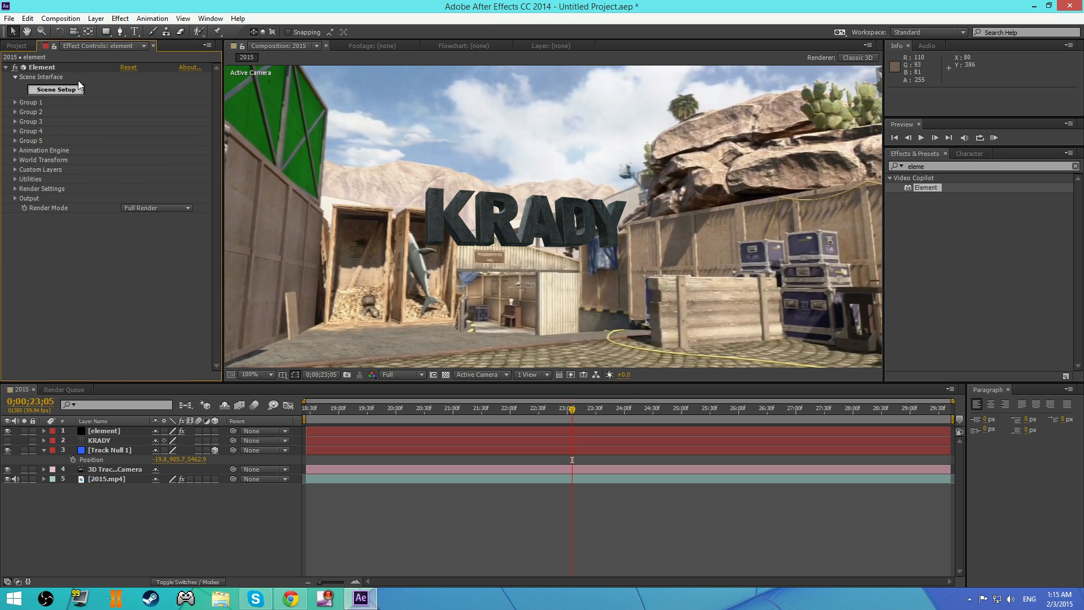
{"action": "left_click", "coordinate": [16, 189]}
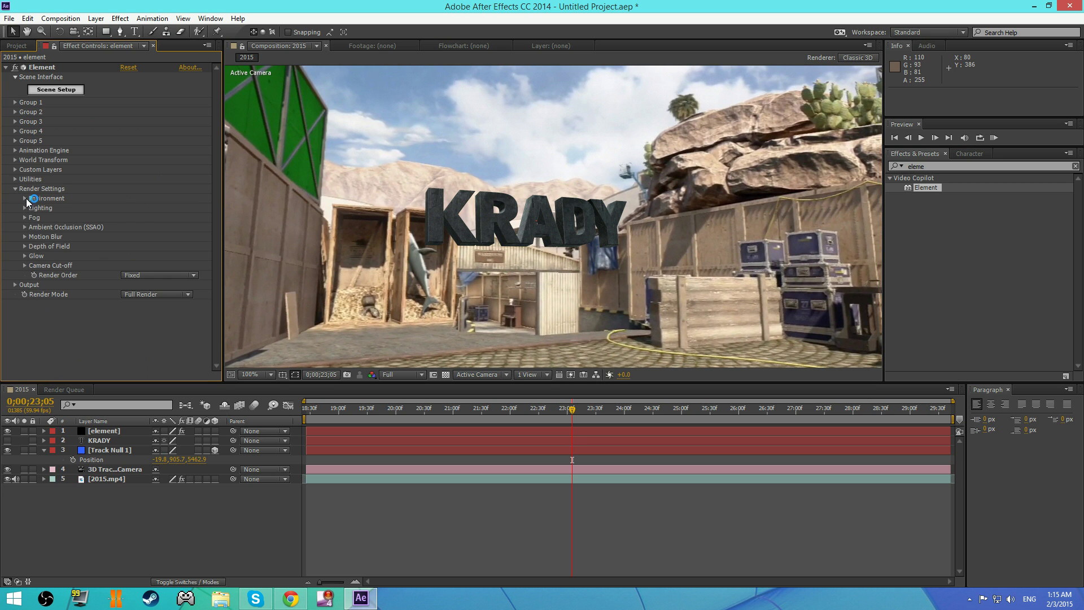
{"action": "left_click", "coordinate": [25, 198]}
{"action": "left_click", "coordinate": [161, 208]}
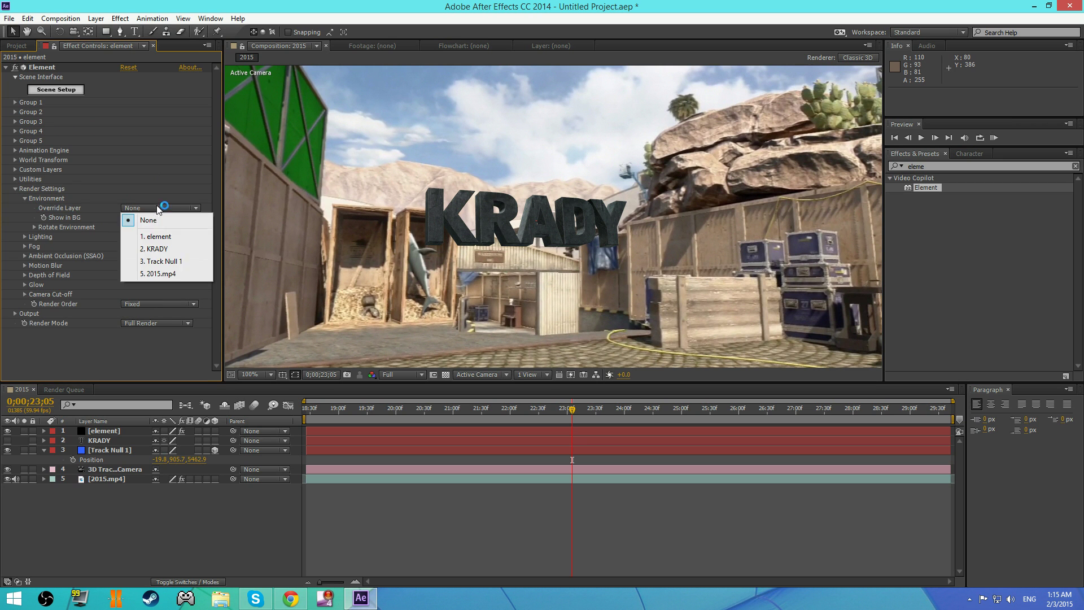
{"action": "left_click", "coordinate": [178, 275]}
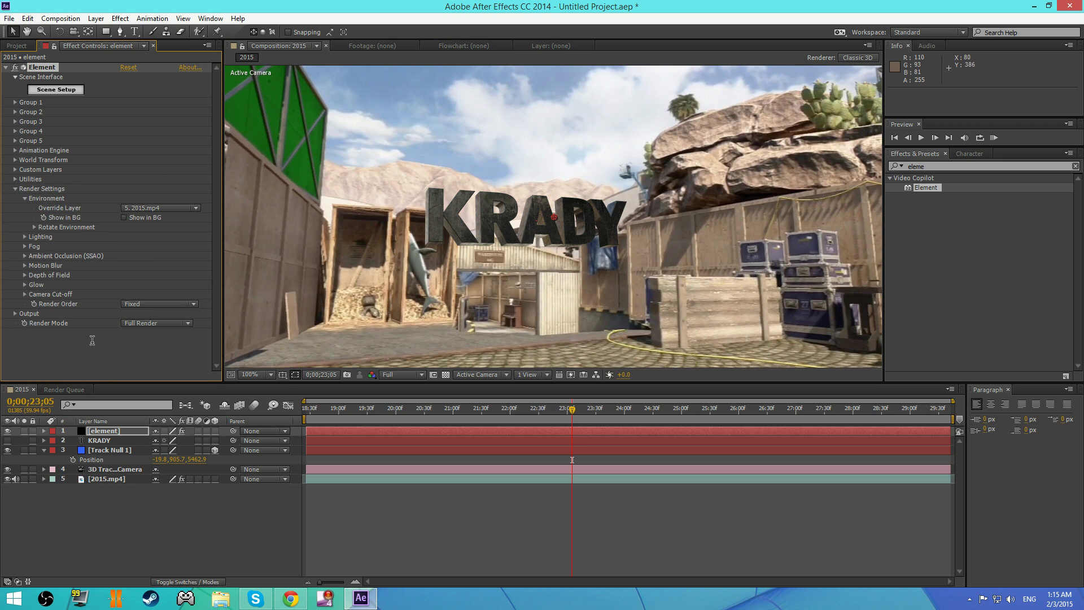
{"action": "left_click", "coordinate": [24, 197]}
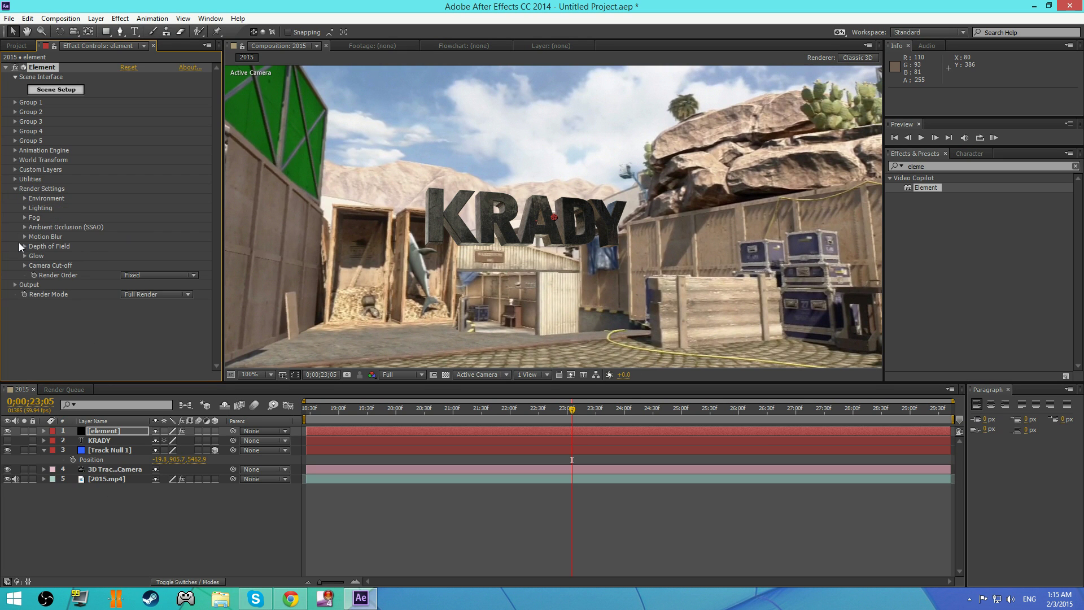
Enable Element's ambient occlusion with AO Intensity 10, AO Samples 50 and AO Radius 3
{"action": "left_click", "coordinate": [26, 227]}
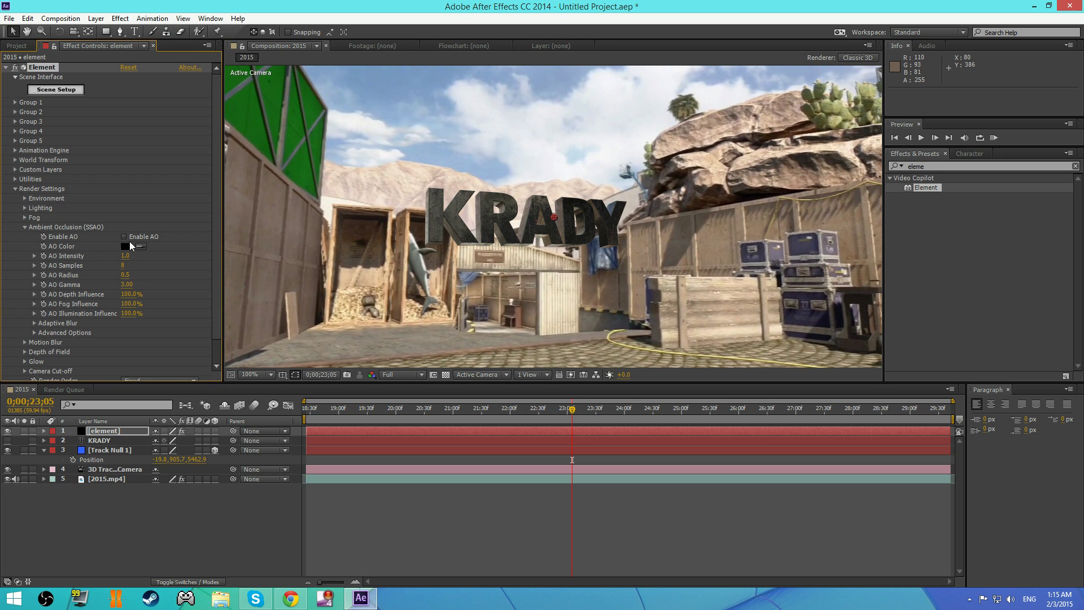
{"action": "left_click", "coordinate": [128, 256]}
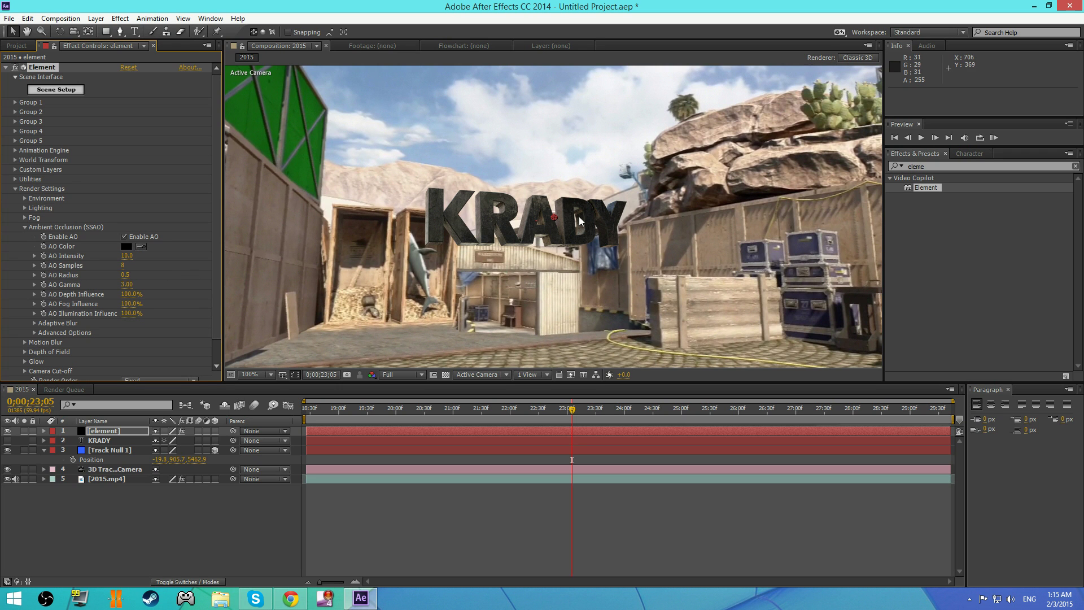
{"action": "left_click", "coordinate": [125, 267]}
{"action": "type", "text": "50"}
{"action": "key", "text": "Return"}
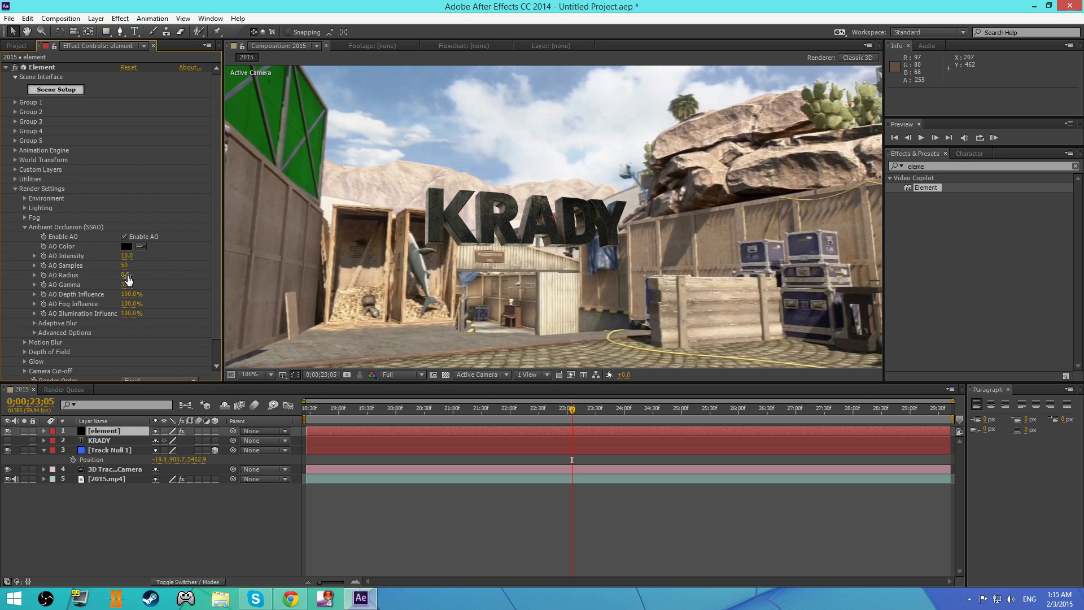
{"action": "left_click", "coordinate": [128, 275]}
{"action": "type", "text": "3"}
{"action": "key", "text": "Return"}
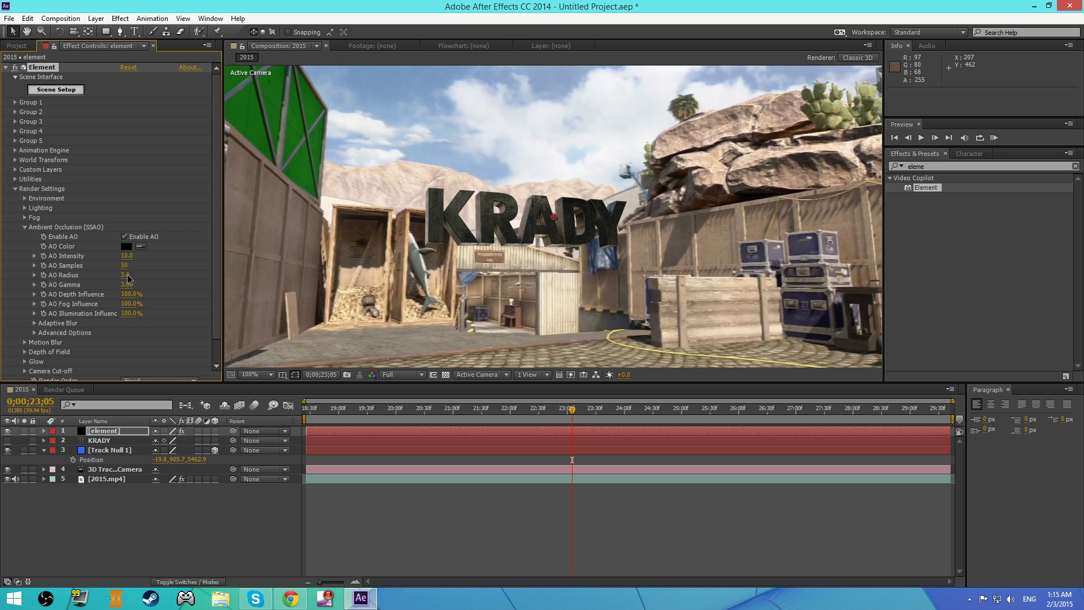
Examine the ambient occlusion shading on the KRADY text up close and in the full frame
{"action": "key", "text": "comma"}
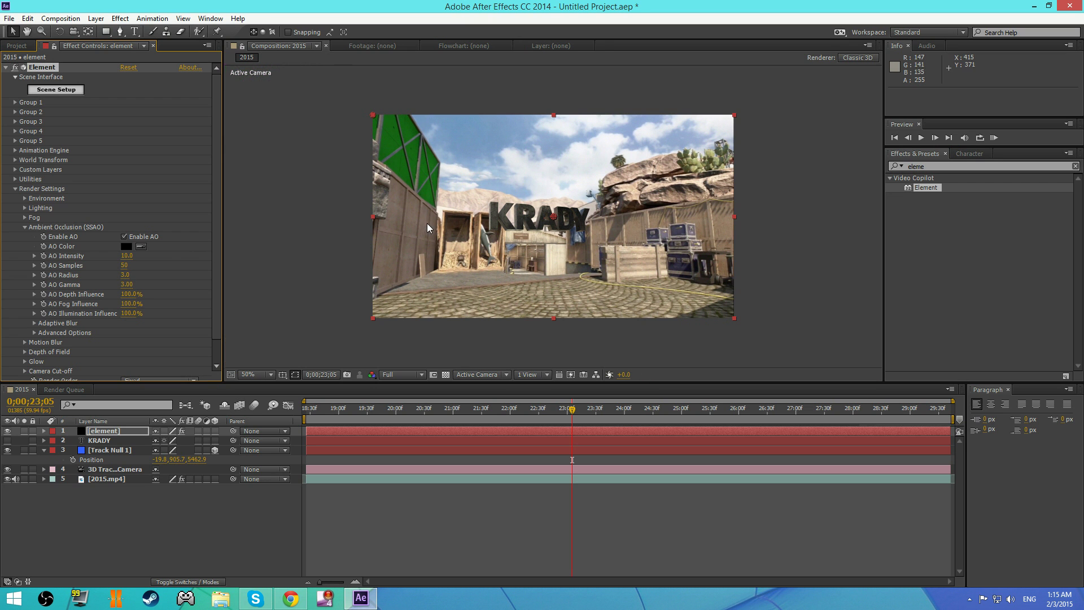
{"action": "left_click", "coordinate": [264, 375]}
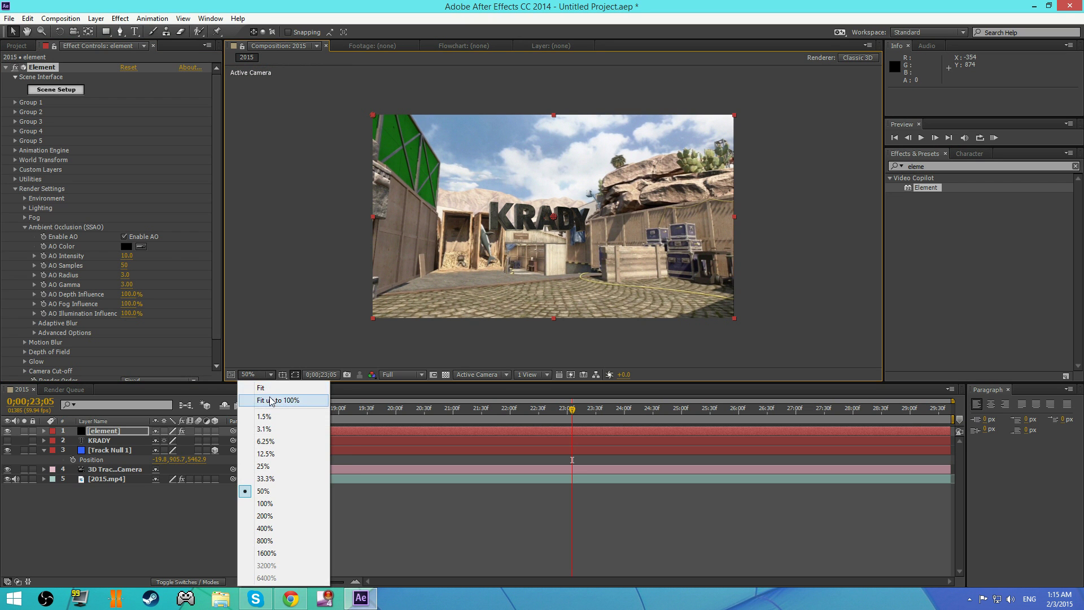
{"action": "left_click", "coordinate": [279, 396]}
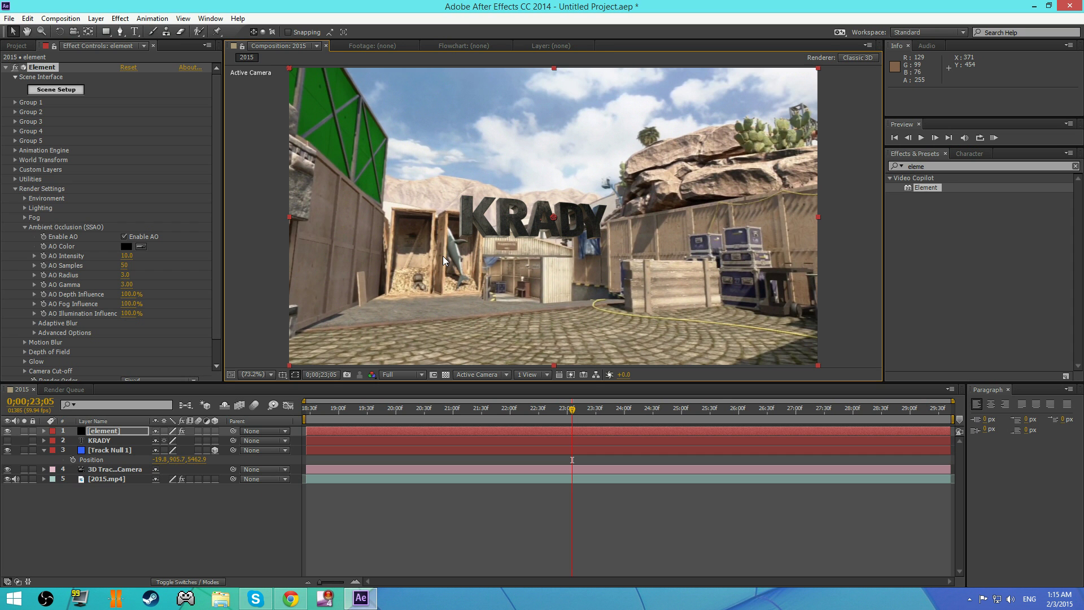
{"action": "key", "text": "period"}
{"action": "key", "text": "period"}
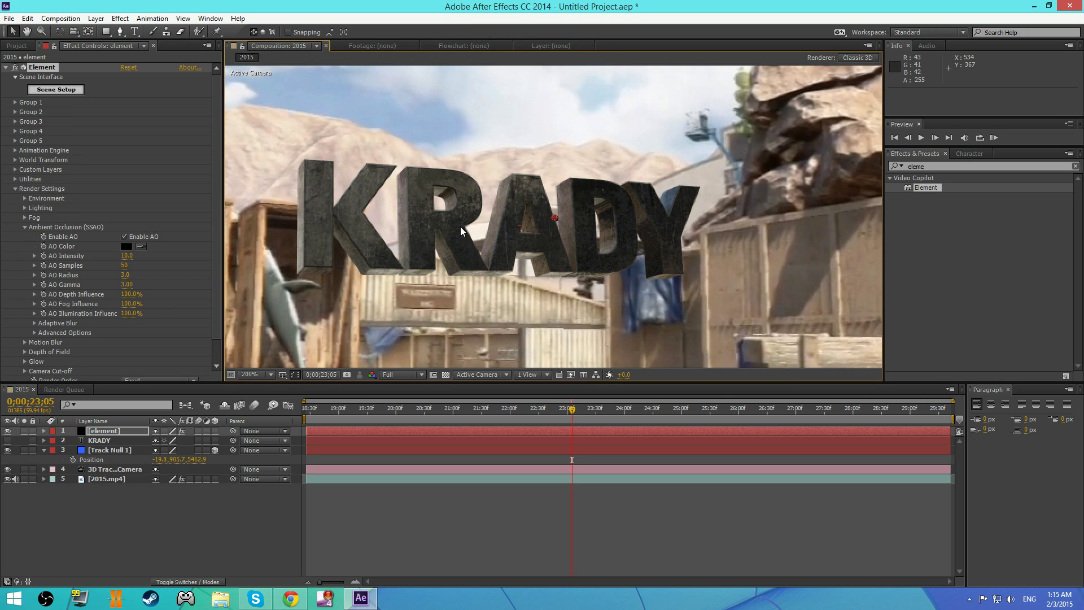
{"action": "left_click_drag", "start_coordinate": [461, 231], "coordinate": [533, 215]}
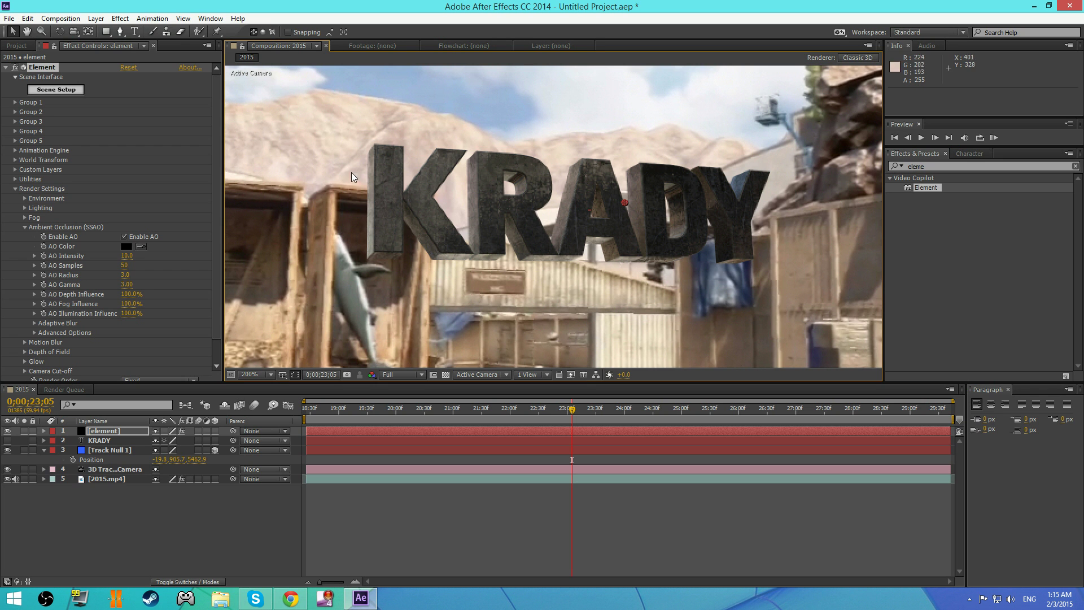
{"action": "key", "text": "comma"}
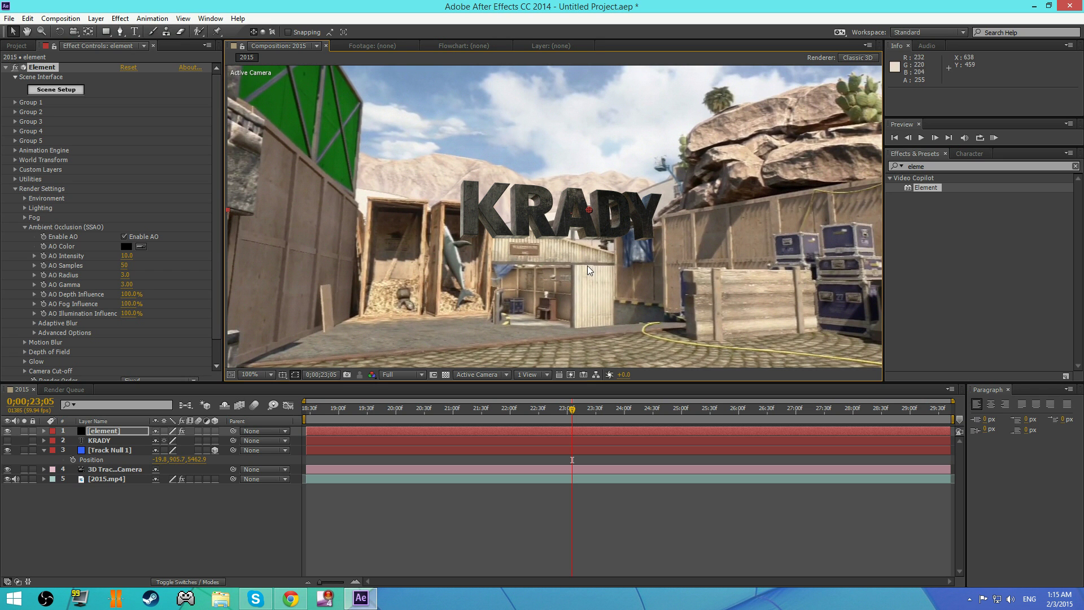
{"action": "left_click", "coordinate": [25, 227]}
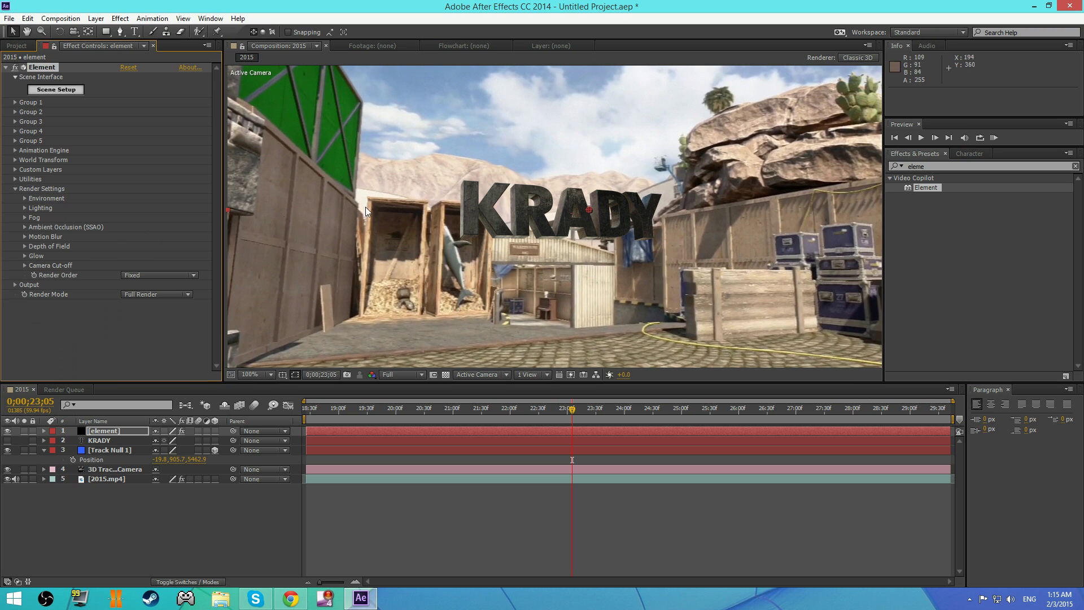
{"action": "left_click", "coordinate": [262, 373]}
{"action": "left_click", "coordinate": [282, 398]}
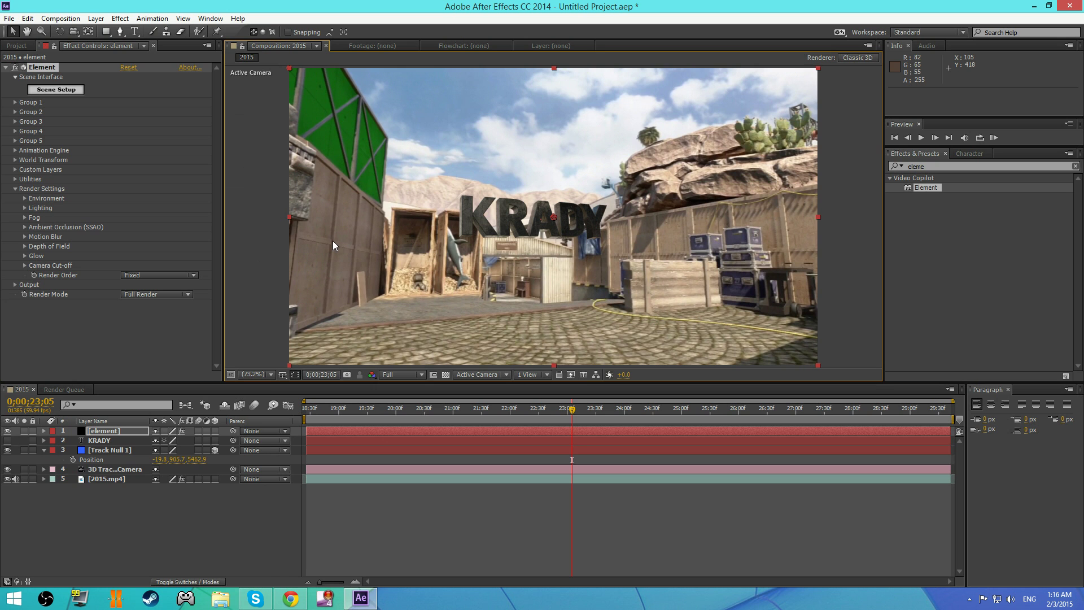
Try Natural and Cinema for Add Lighting in Element's Render Settings, and settle on Default Lights
{"action": "left_click", "coordinate": [25, 208]}
{"action": "left_click", "coordinate": [160, 237]}
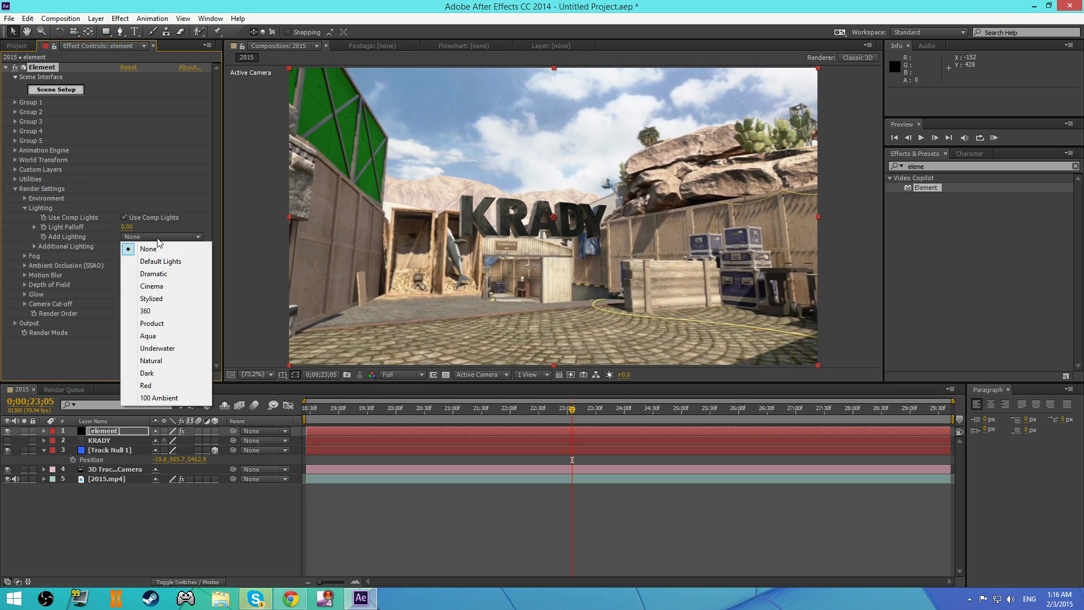
{"action": "left_click", "coordinate": [162, 361]}
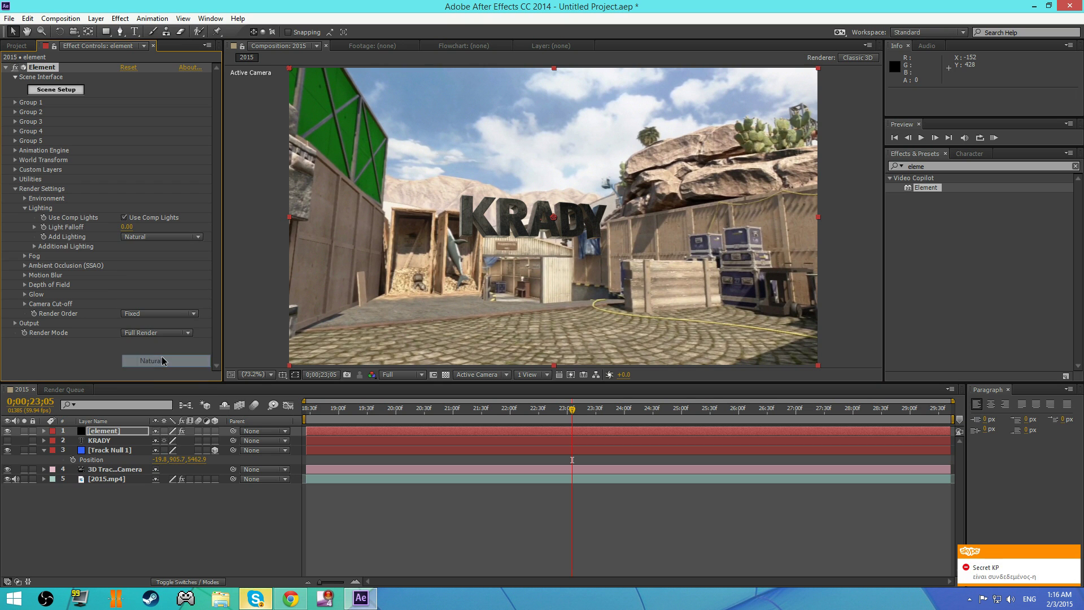
{"action": "left_click", "coordinate": [148, 237]}
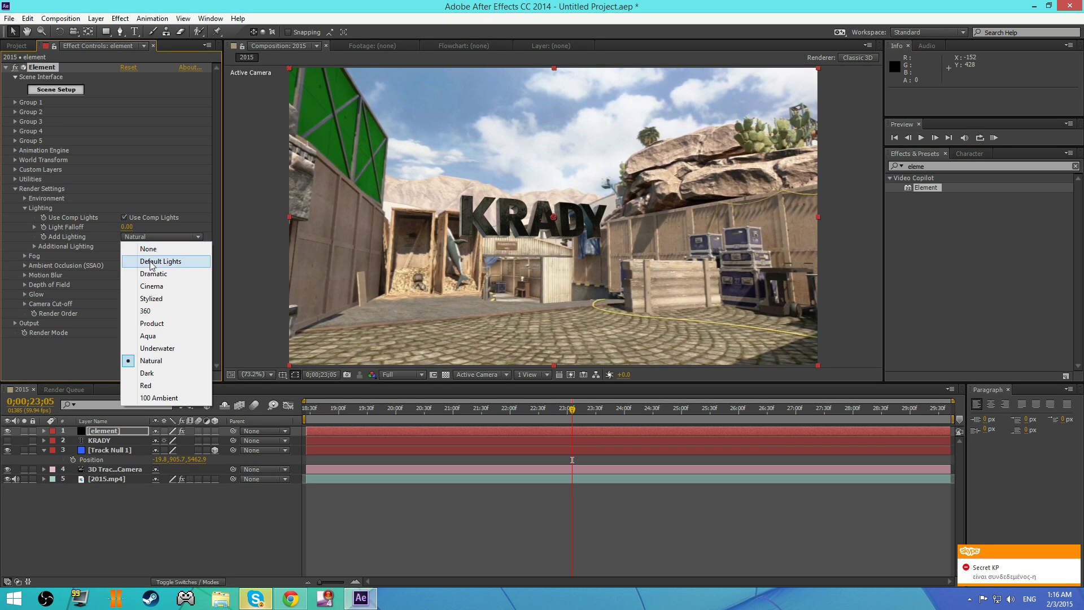
{"action": "left_click", "coordinate": [155, 286]}
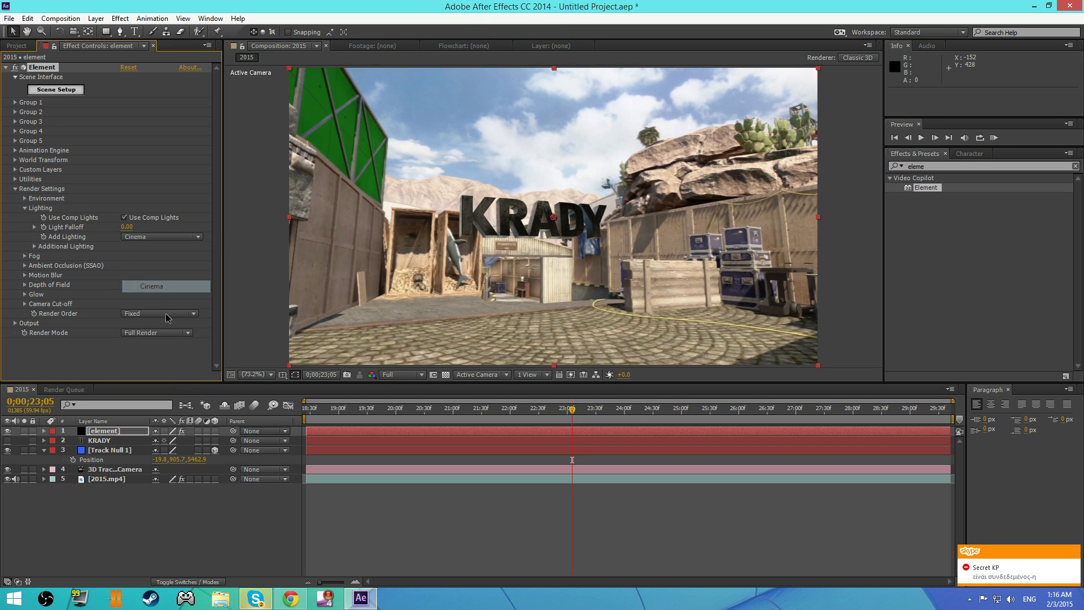
{"action": "left_click", "coordinate": [156, 236]}
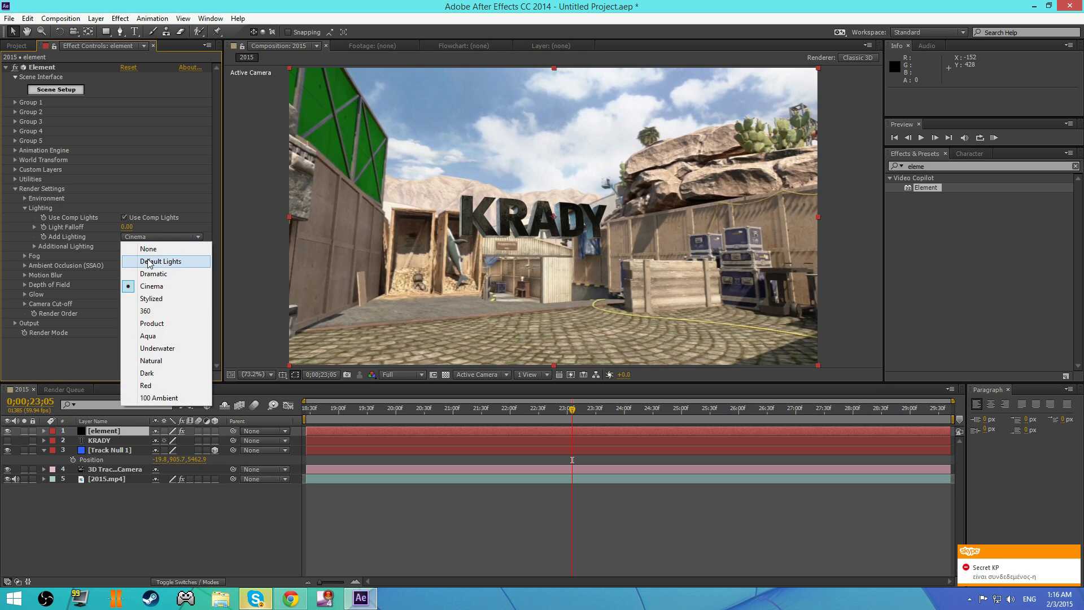
{"action": "left_click", "coordinate": [148, 260]}
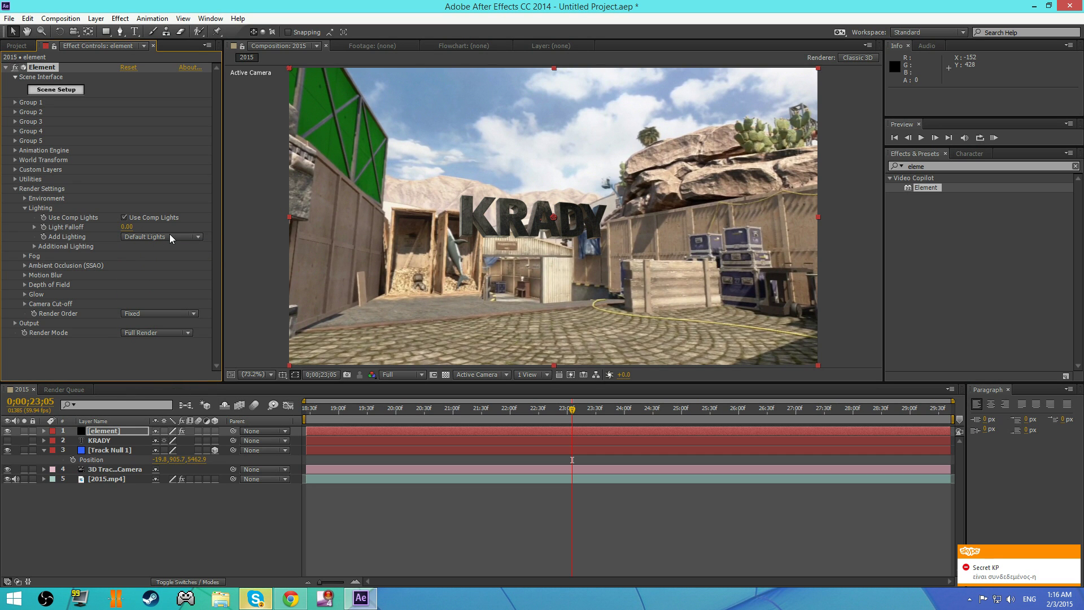
Compare the Natural and Cinema lighting presets once more, return to Default Lights and collapse Element's Render Settings
{"action": "left_click", "coordinate": [165, 239]}
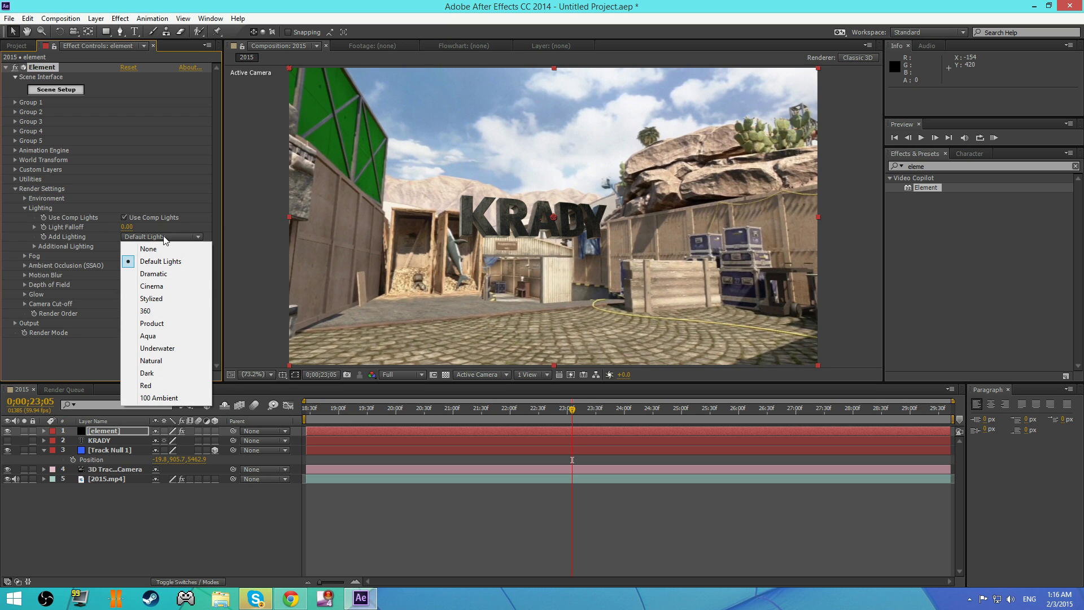
{"action": "left_click", "coordinate": [156, 365]}
{"action": "left_click", "coordinate": [171, 238]}
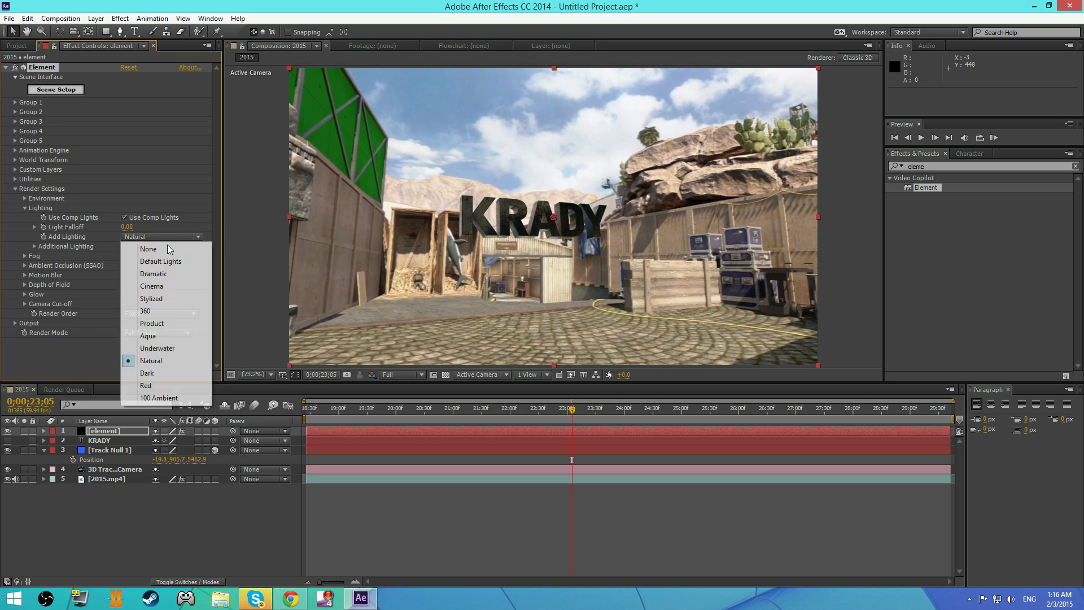
{"action": "left_click", "coordinate": [163, 287]}
{"action": "left_click", "coordinate": [180, 239]}
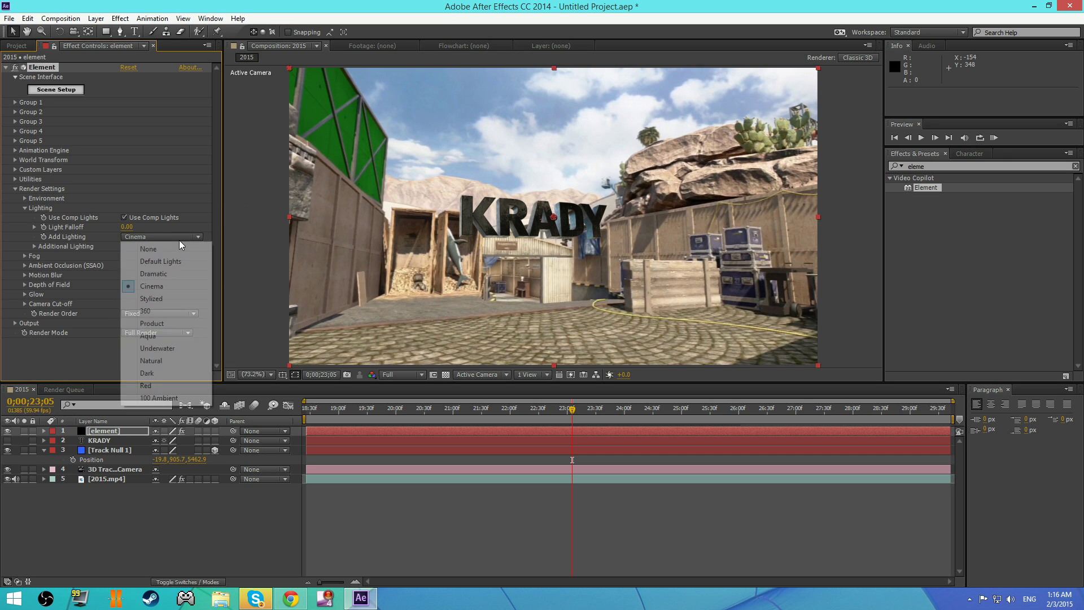
{"action": "left_click", "coordinate": [167, 262]}
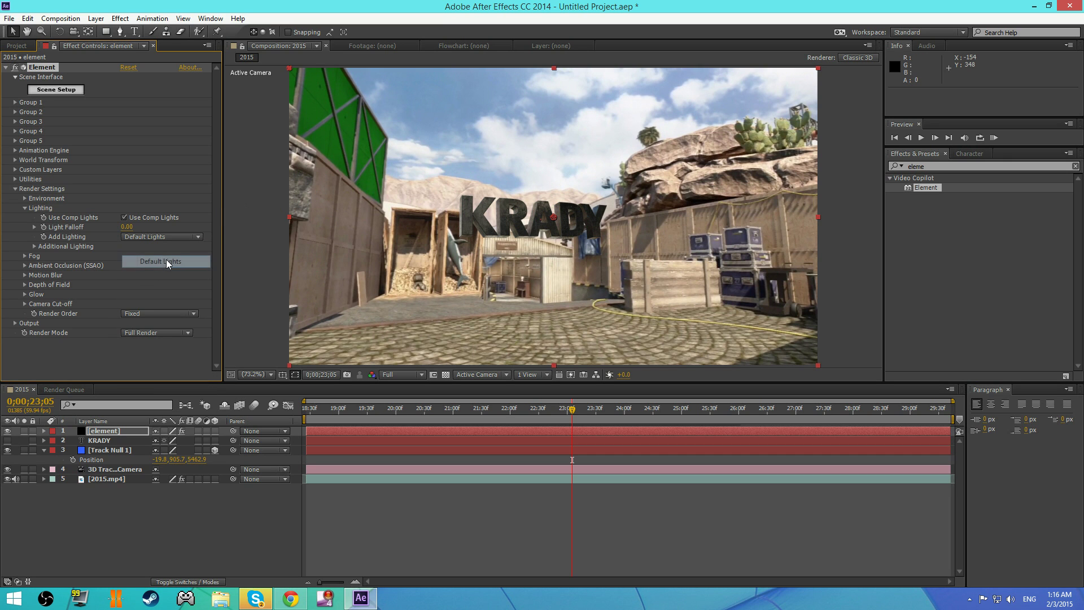
{"action": "left_click", "coordinate": [25, 209]}
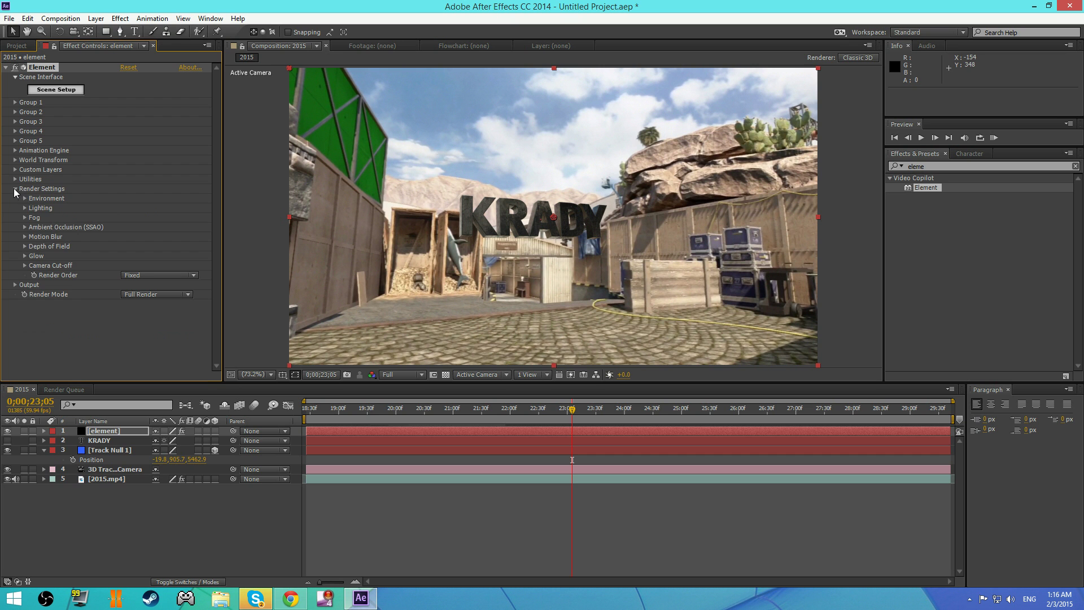
{"action": "left_click", "coordinate": [15, 189]}
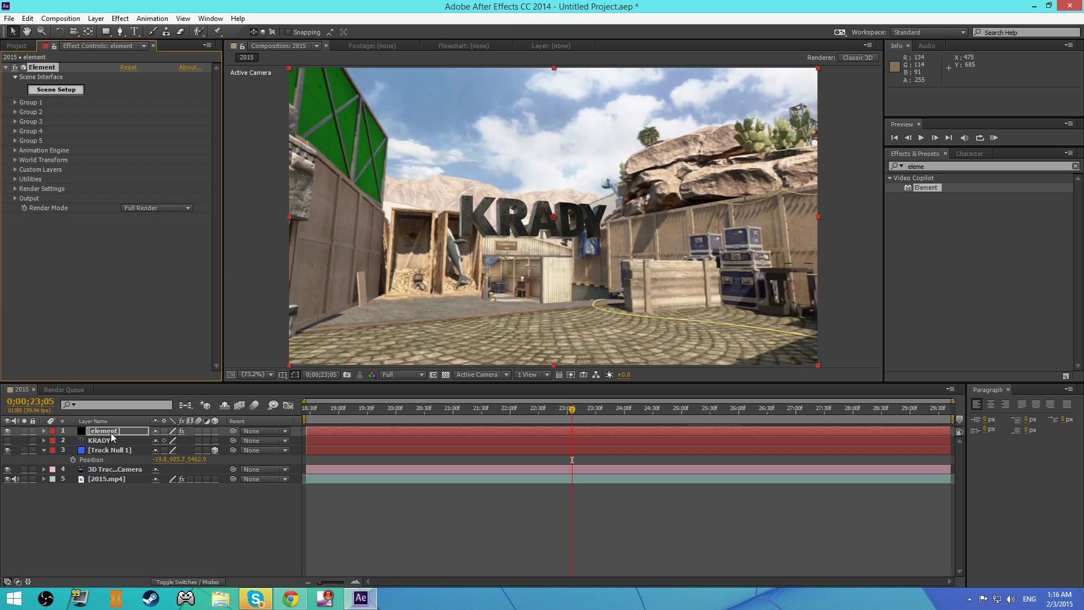
Start a new light layer named "key light", keeping the KRADY text in view beside its settings
{"action": "left_click", "coordinate": [96, 18]}
{"action": "mouse_move", "coordinate": [111, 35]}
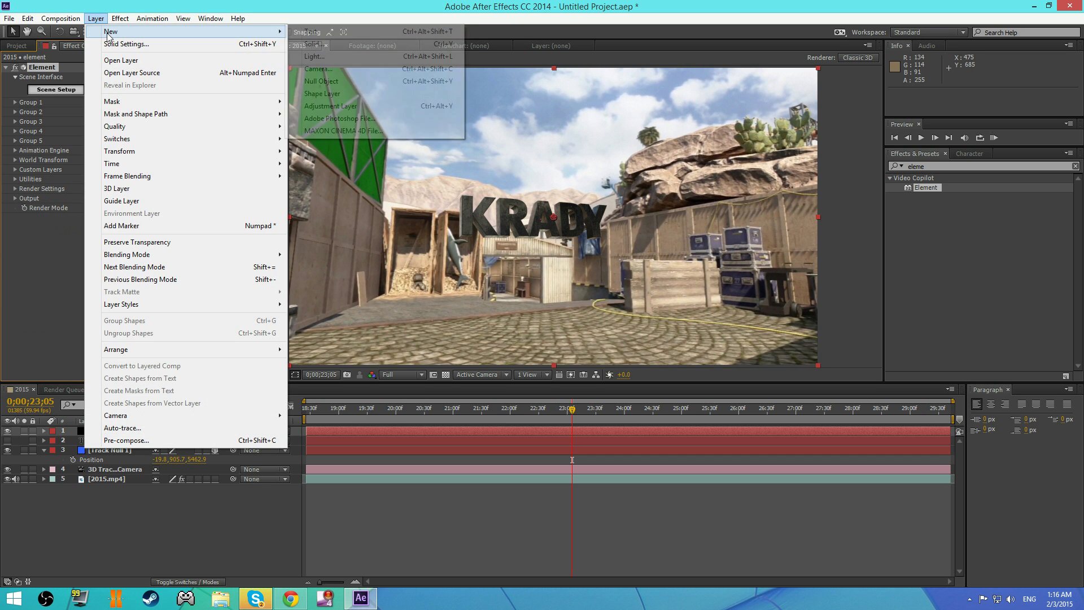
{"action": "left_click", "coordinate": [310, 56]}
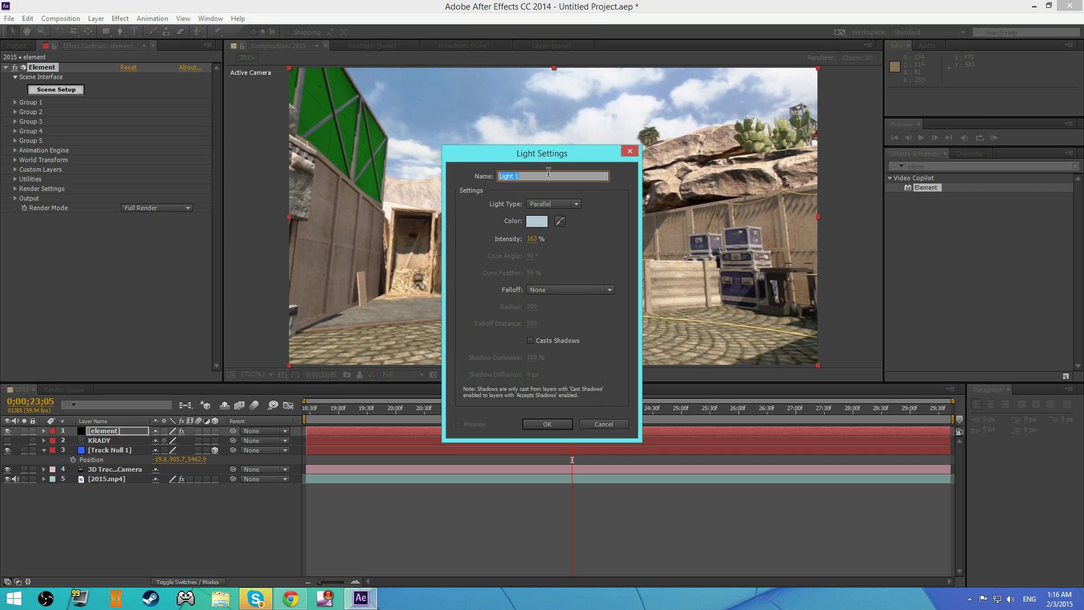
{"action": "left_click_drag", "start_coordinate": [541, 157], "coordinate": [293, 122]}
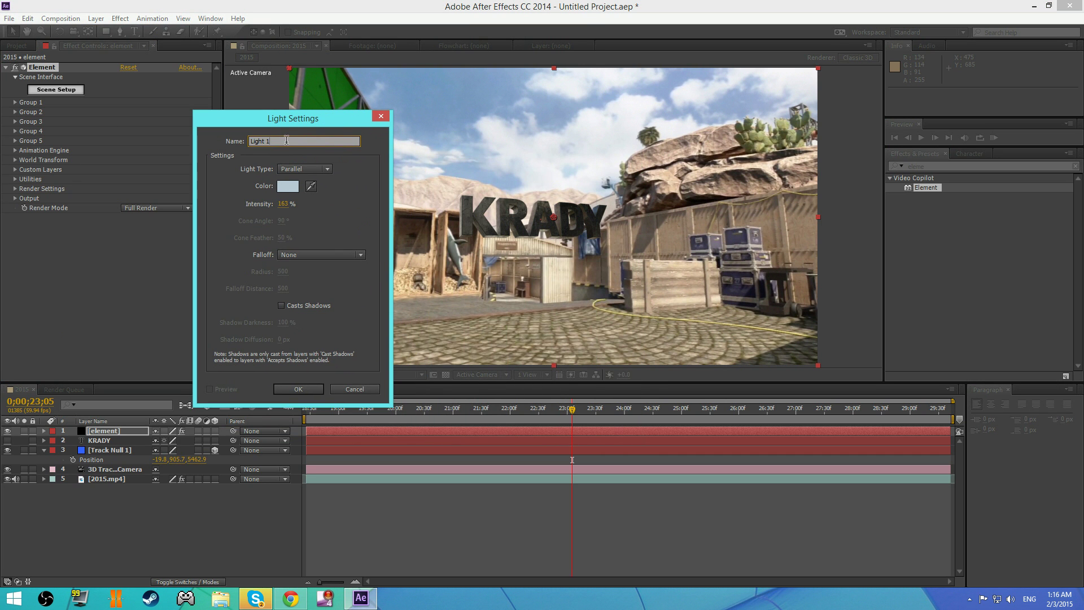
{"action": "key", "text": "BackSpace"}
{"action": "type", "text": "key l"}
Make the key light a Parallel light with its color sampled from the sky, add it, and check the text up close
{"action": "left_click", "coordinate": [305, 168]}
{"action": "left_click", "coordinate": [307, 182]}
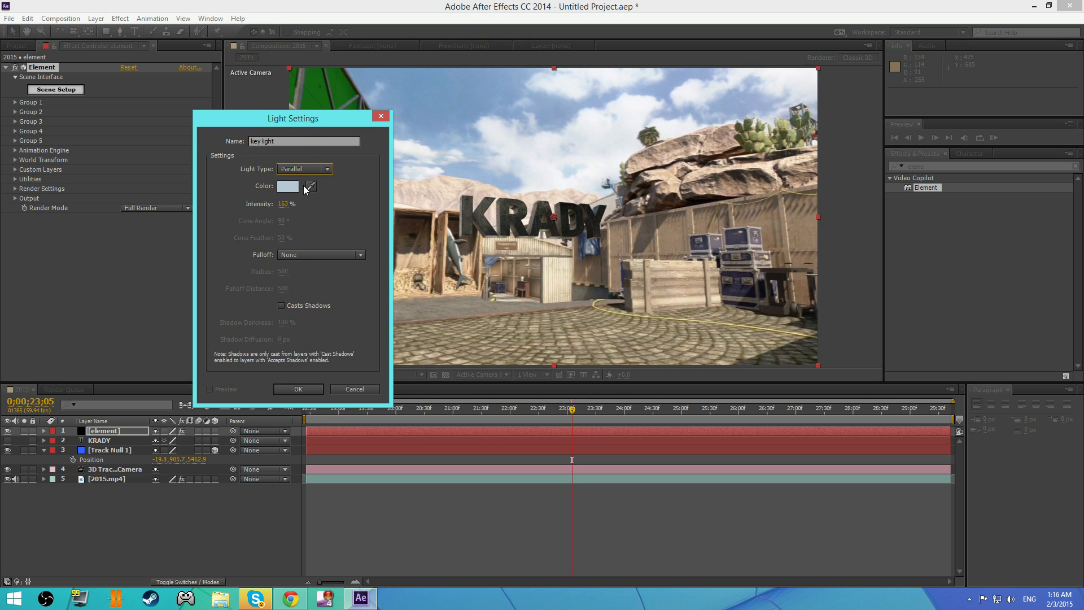
{"action": "left_click_drag", "start_coordinate": [315, 118], "coordinate": [306, 118]}
{"action": "left_click", "coordinate": [301, 187]}
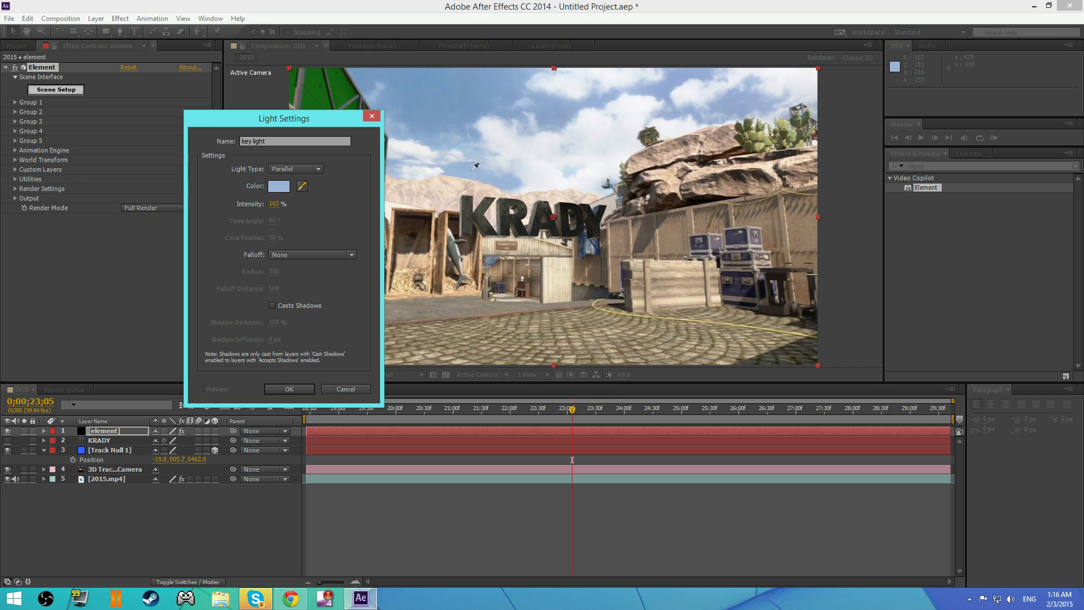
{"action": "left_click", "coordinate": [294, 393]}
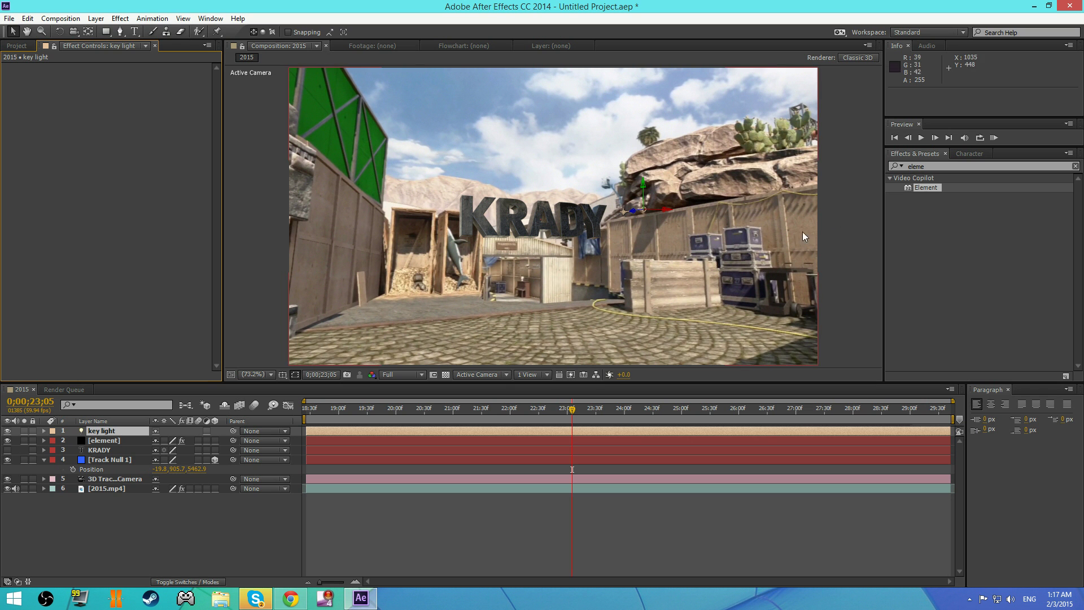
{"action": "left_click", "coordinate": [843, 221]}
{"action": "scroll", "coordinate": [486, 192], "scroll_direction": "up", "scroll_amount": 3}
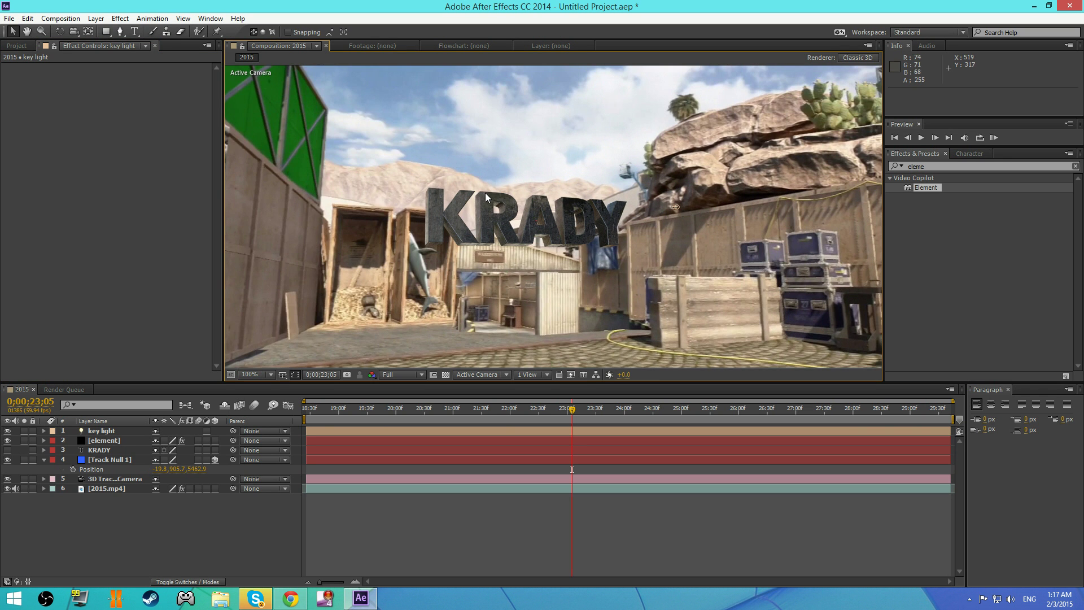
{"action": "scroll", "coordinate": [481, 198], "scroll_direction": "down", "scroll_amount": 2}
Enable Multi-Object in the Particle Look settings of Group 1 on the element layer
{"action": "left_click", "coordinate": [16, 46]}
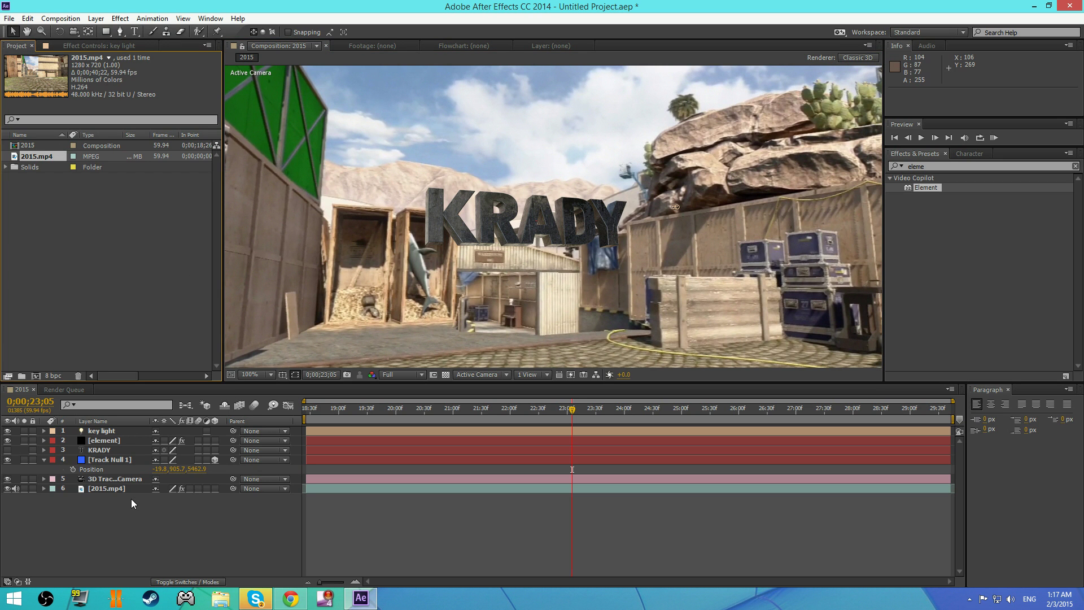
{"action": "left_click", "coordinate": [138, 440]}
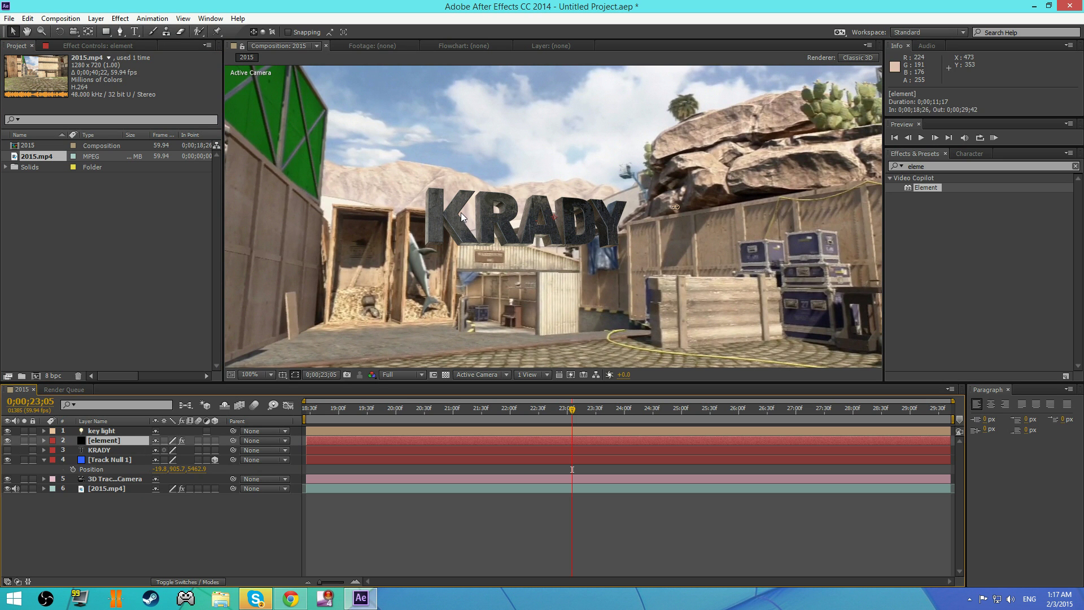
{"action": "left_click", "coordinate": [94, 43]}
{"action": "left_click", "coordinate": [15, 103]}
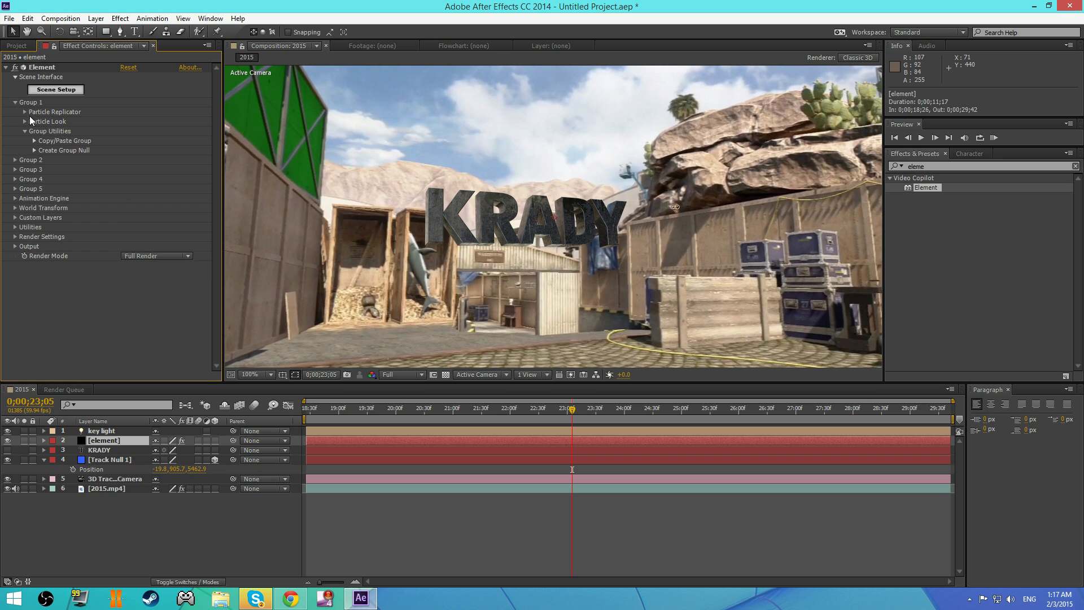
{"action": "left_click", "coordinate": [25, 111]}
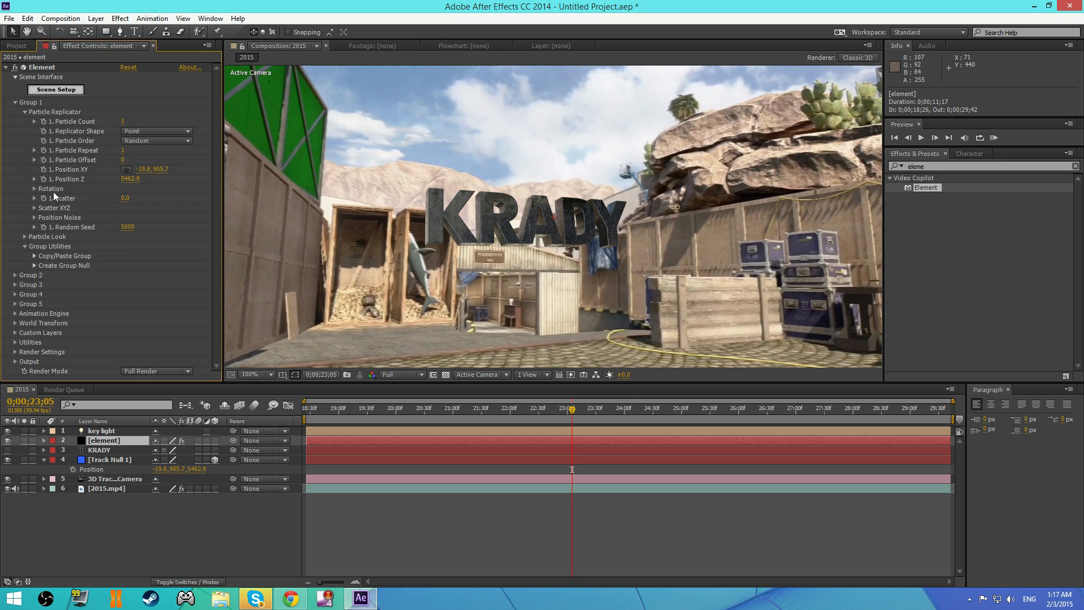
{"action": "left_click", "coordinate": [25, 236]}
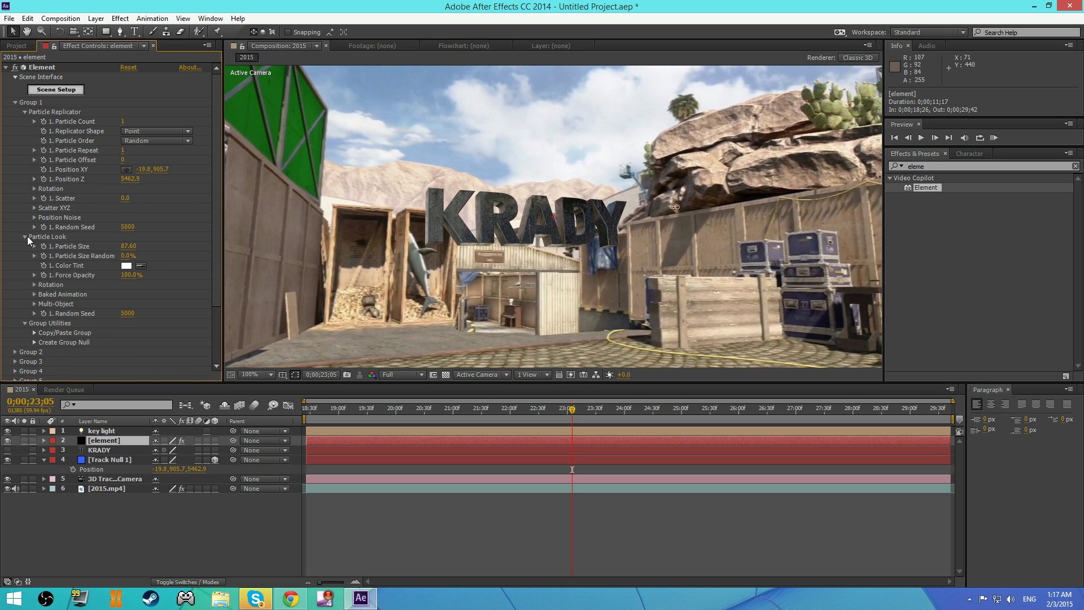
{"action": "left_click", "coordinate": [35, 304]}
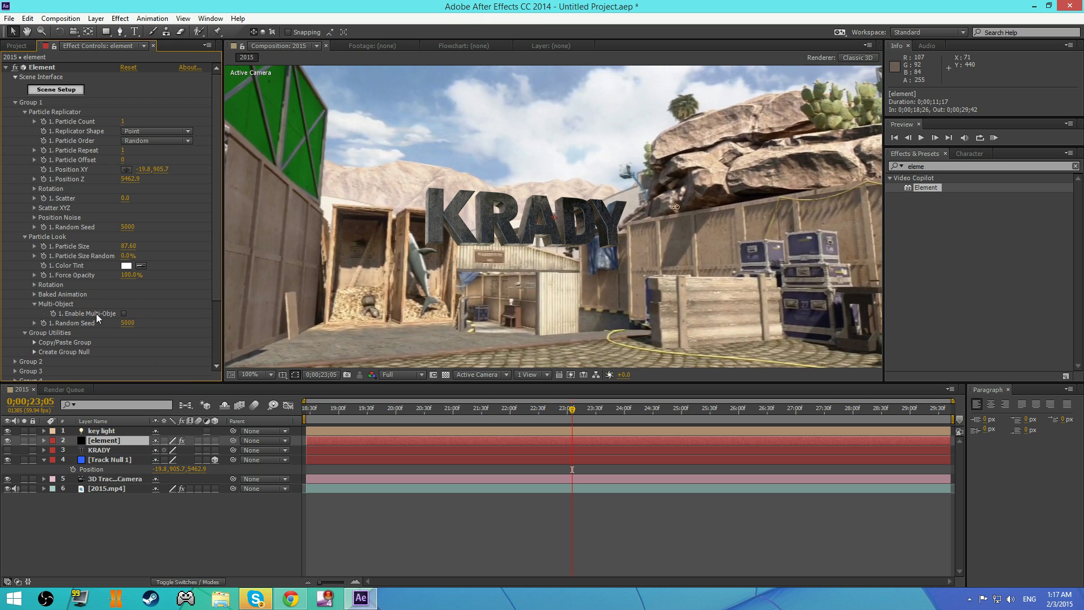
{"action": "left_click", "coordinate": [124, 314]}
{"action": "scroll", "coordinate": [122, 338], "scroll_direction": "down", "scroll_amount": 5}
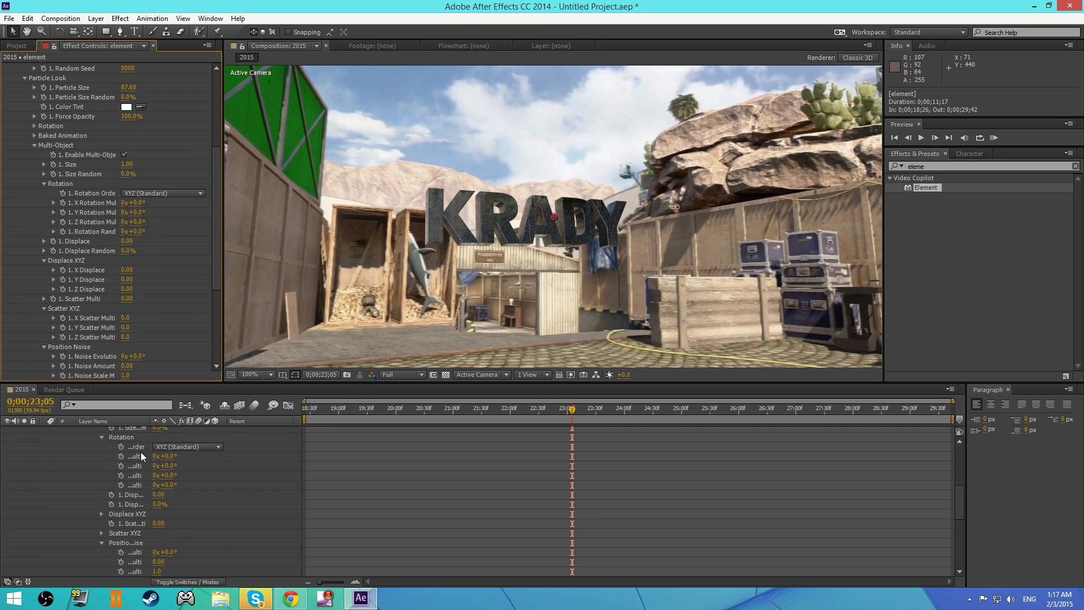
{"action": "scroll", "coordinate": [91, 470], "scroll_direction": "up", "scroll_amount": 6}
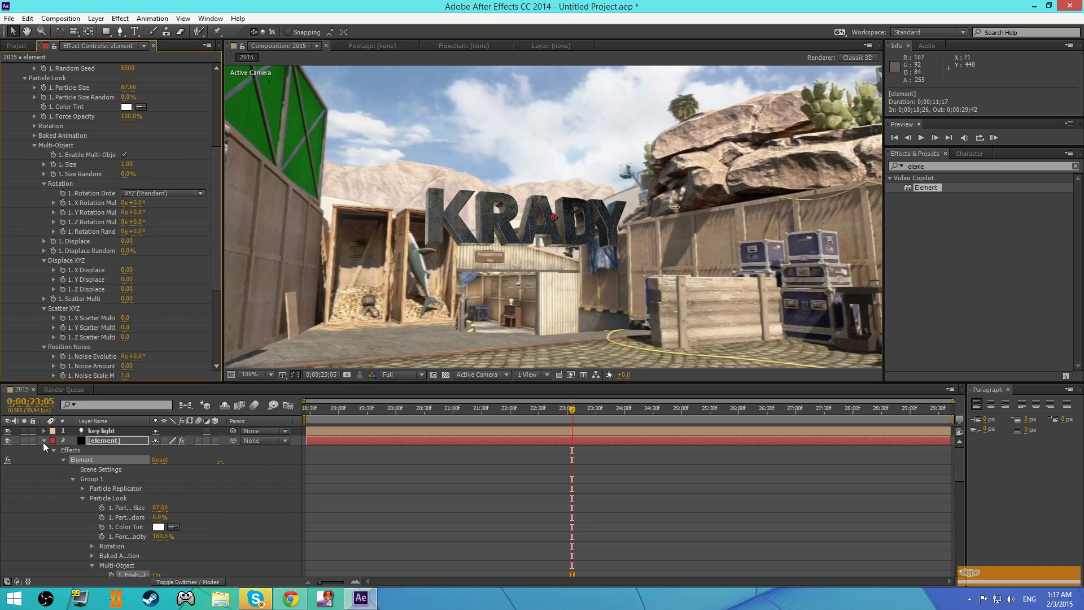
{"action": "left_click", "coordinate": [44, 441]}
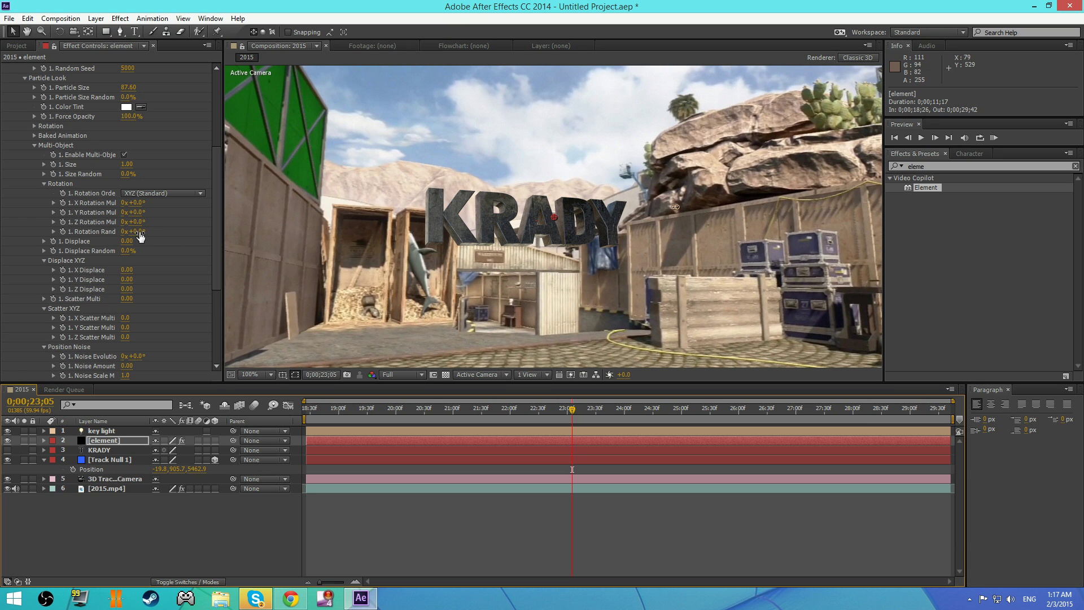
Try a Multi-Object Z rotation on the letters, undo it, and set the Multi-Object Rotation Random to 66° instead
{"action": "left_click_drag", "start_coordinate": [142, 222], "coordinate": [150, 222]}
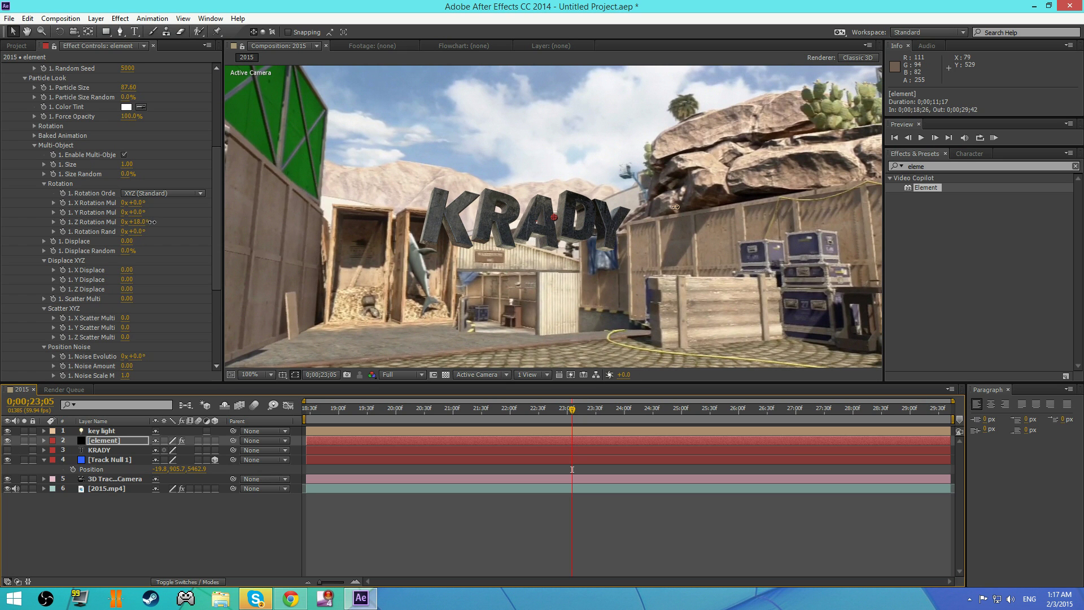
{"action": "key", "text": "ctrl+z"}
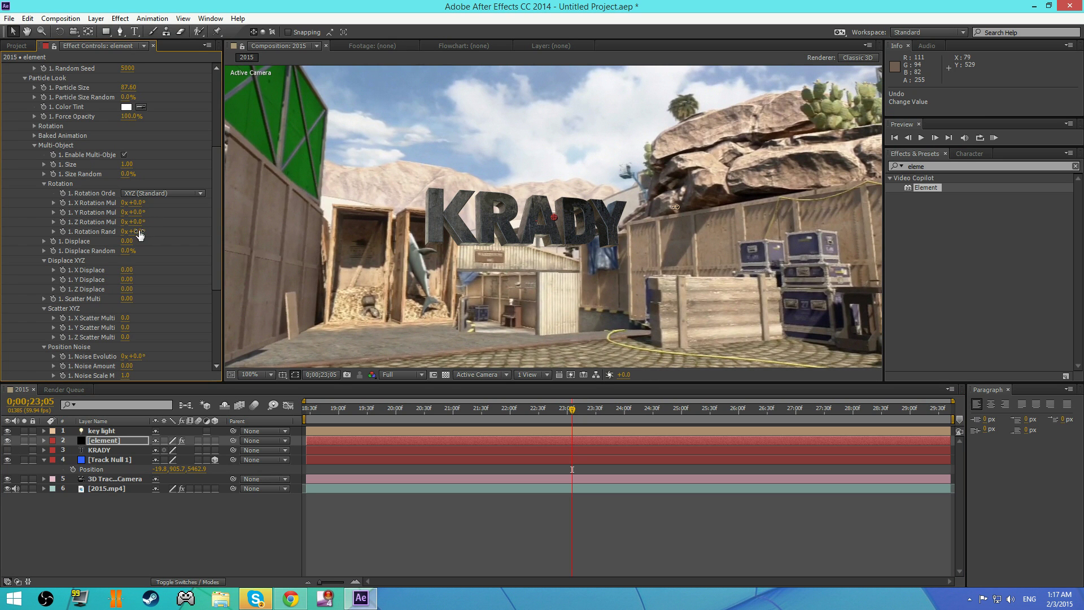
{"action": "left_click_drag", "start_coordinate": [143, 232], "coordinate": [170, 225]}
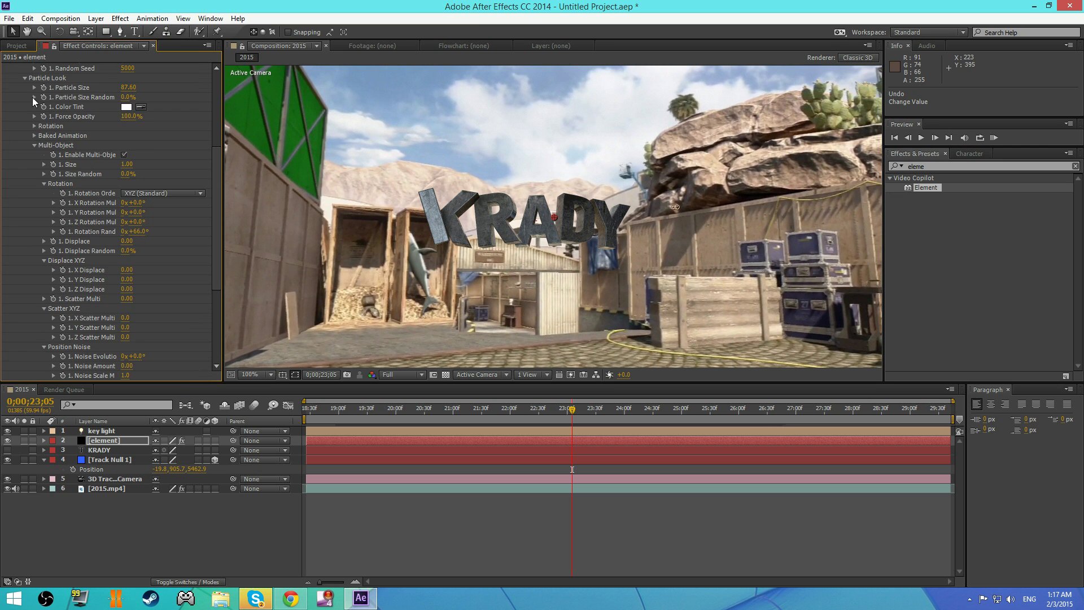
{"action": "scroll", "coordinate": [32, 97], "scroll_direction": "up", "scroll_amount": 5}
{"action": "left_click", "coordinate": [25, 237]}
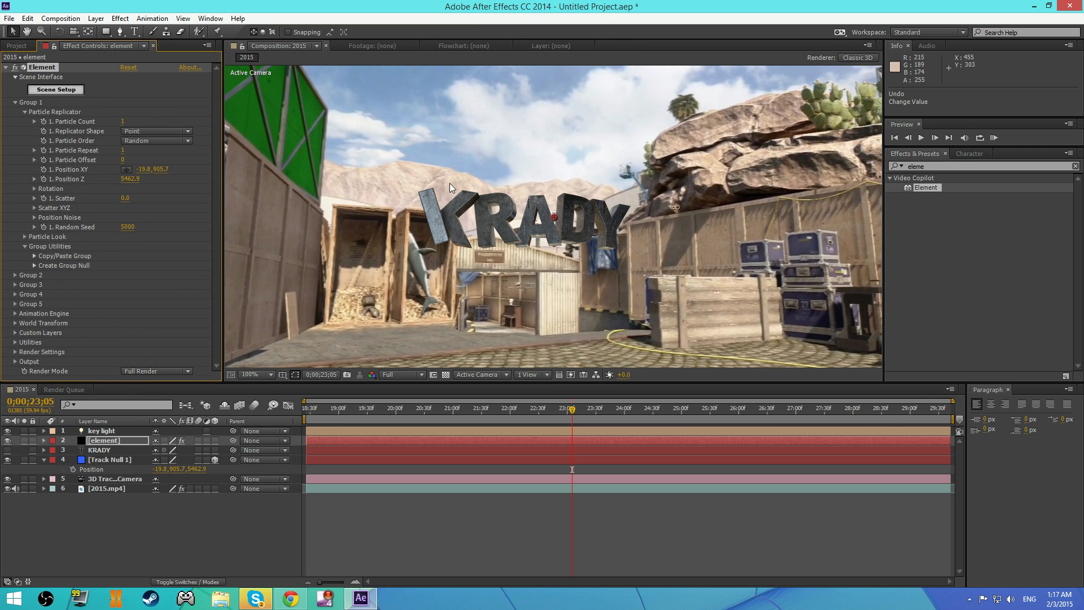
Toggle Ambient Occlusion in the element layer's Render Settings to compare its effect on the KRADY letters up close
{"action": "key", "text": "period"}
{"action": "left_click_drag", "start_coordinate": [418, 206], "coordinate": [437, 202]}
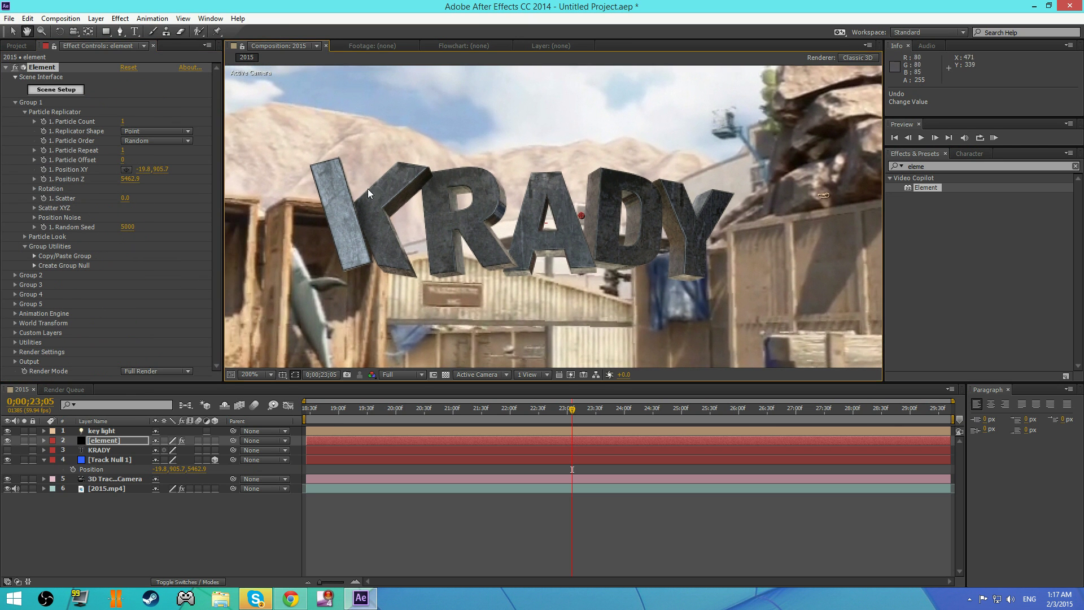
{"action": "left_click", "coordinate": [25, 112]}
{"action": "left_click", "coordinate": [15, 237]}
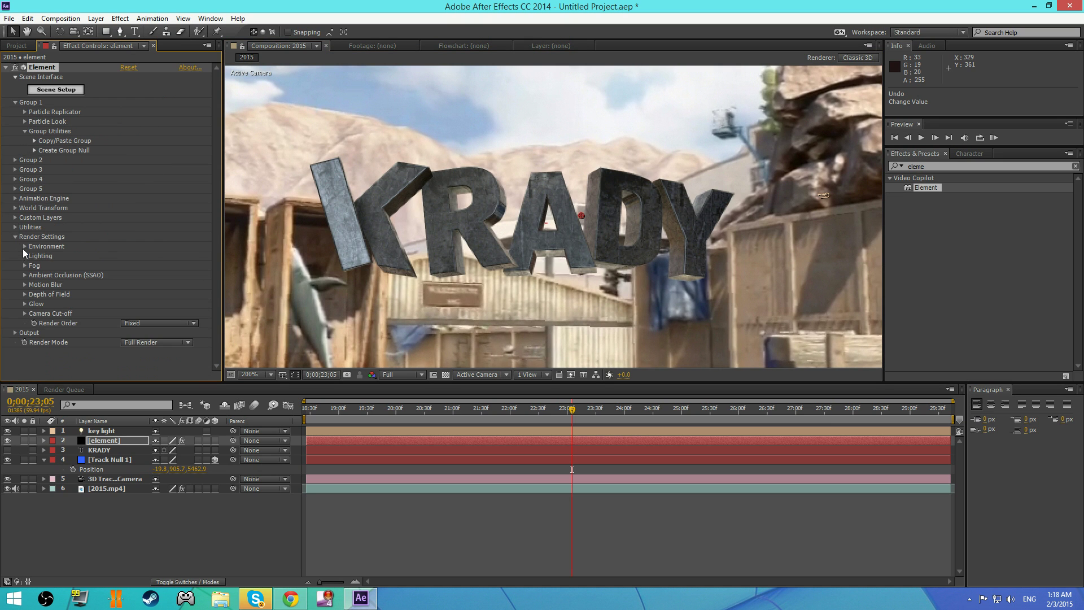
{"action": "left_click", "coordinate": [26, 275]}
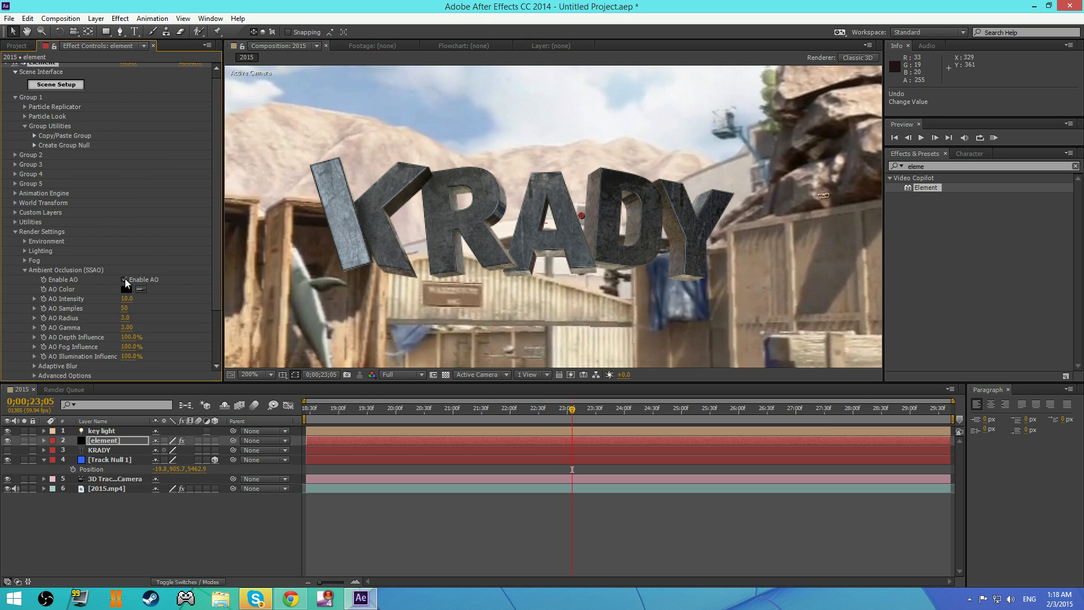
{"action": "left_click", "coordinate": [125, 280]}
{"action": "left_click", "coordinate": [124, 280]}
{"action": "left_click", "coordinate": [15, 232]}
{"action": "left_click", "coordinate": [15, 102]}
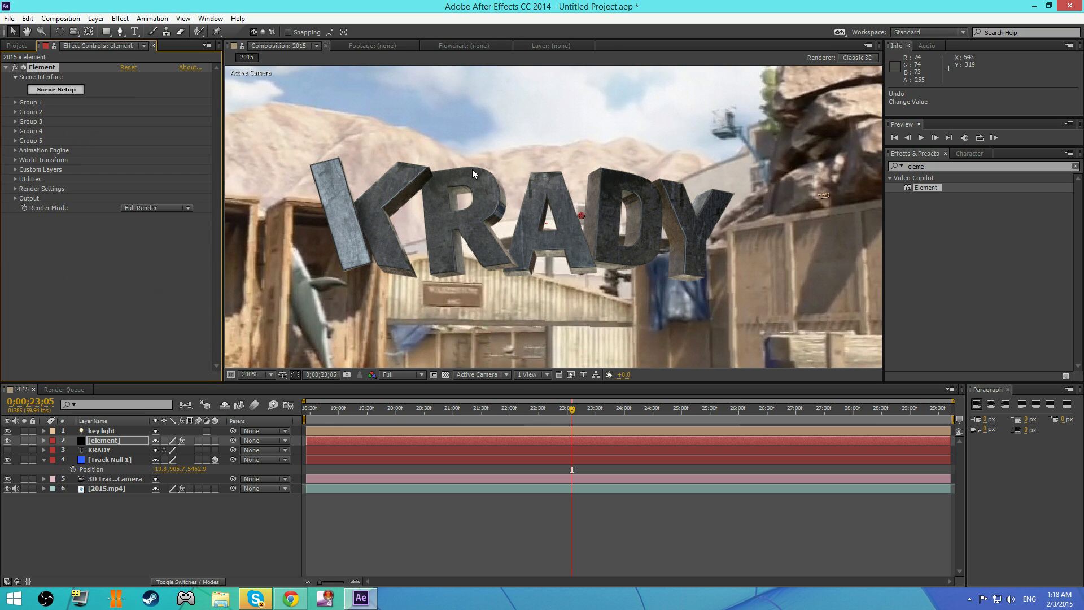
Find the Curves effect and apply it to the element layer, below the Element effect
{"action": "scroll", "coordinate": [472, 168], "scroll_direction": "down", "scroll_amount": 1}
{"action": "left_click", "coordinate": [270, 374]}
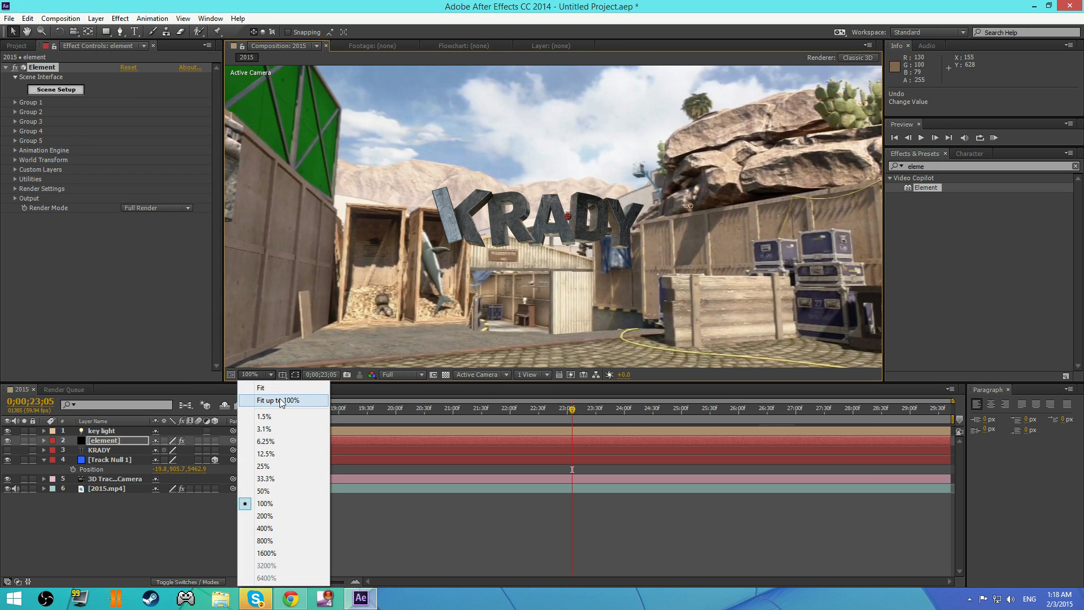
{"action": "left_click", "coordinate": [277, 395]}
{"action": "left_click", "coordinate": [841, 198]}
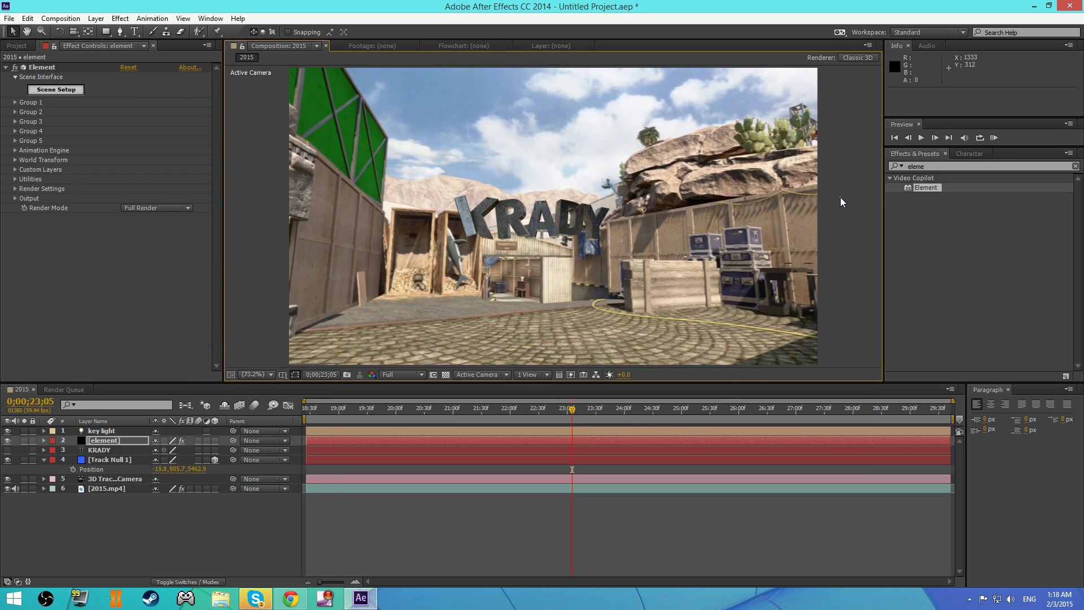
{"action": "left_click", "coordinate": [937, 167]}
{"action": "key", "text": "ctrl+a"}
{"action": "key", "text": "BackSpace"}
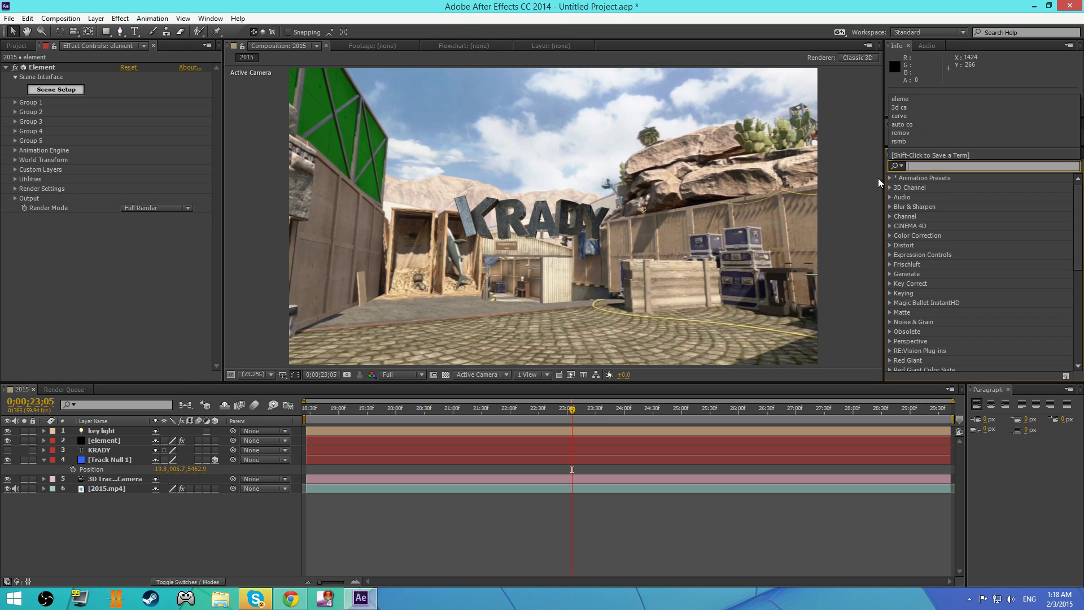
{"action": "type", "text": "curves"}
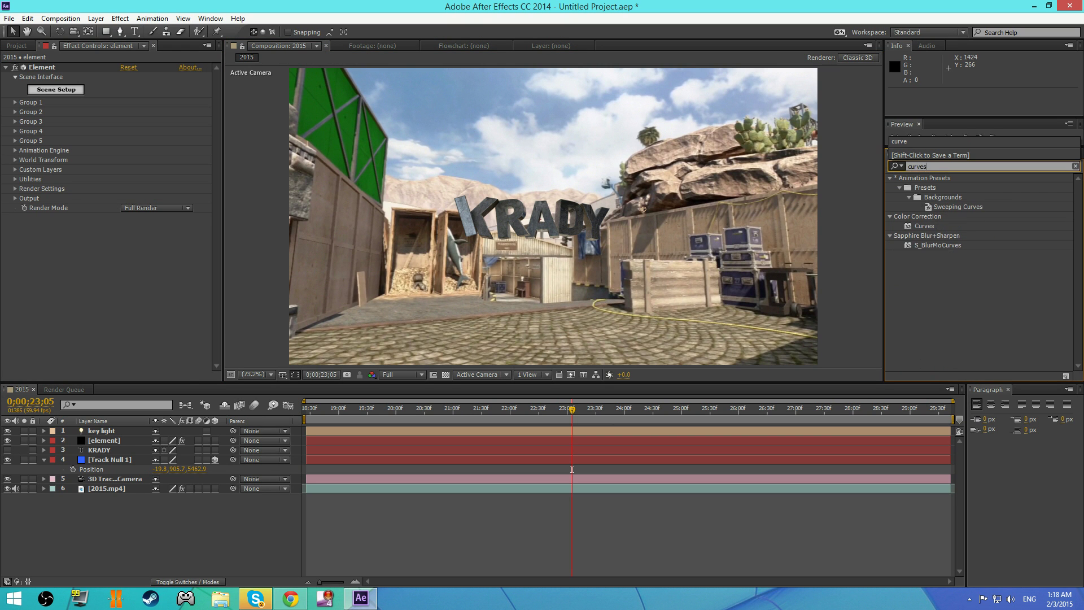
{"action": "left_click_drag", "start_coordinate": [926, 224], "coordinate": [128, 288]}
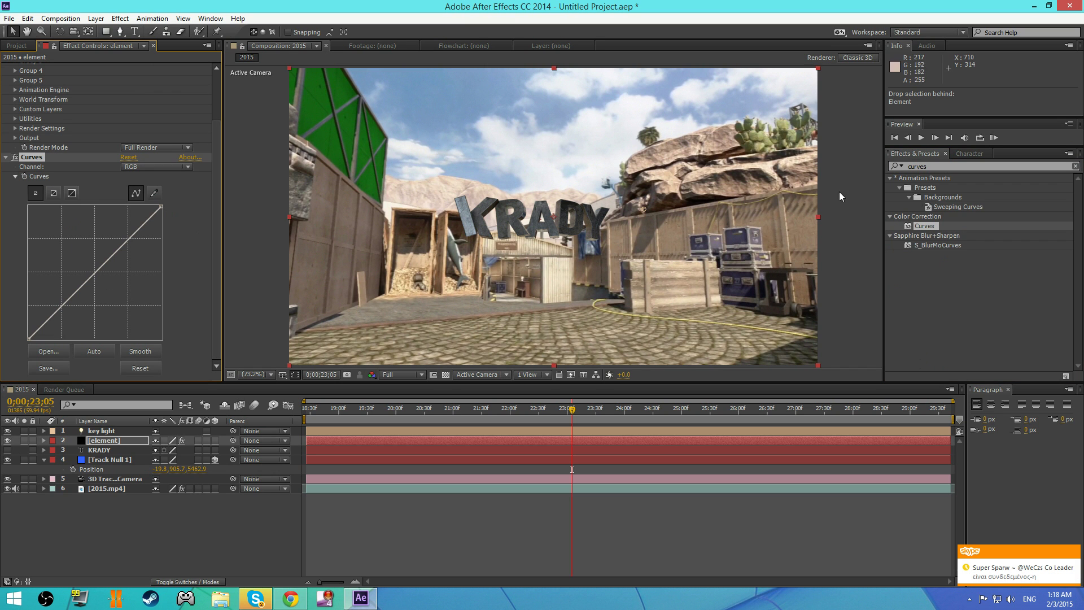
Shape the element layer's RGB curve with a slightly lowered point in the upper tones and a second point in the lower tones
{"action": "left_click", "coordinate": [889, 165]}
{"action": "key", "text": "BackSpace"}
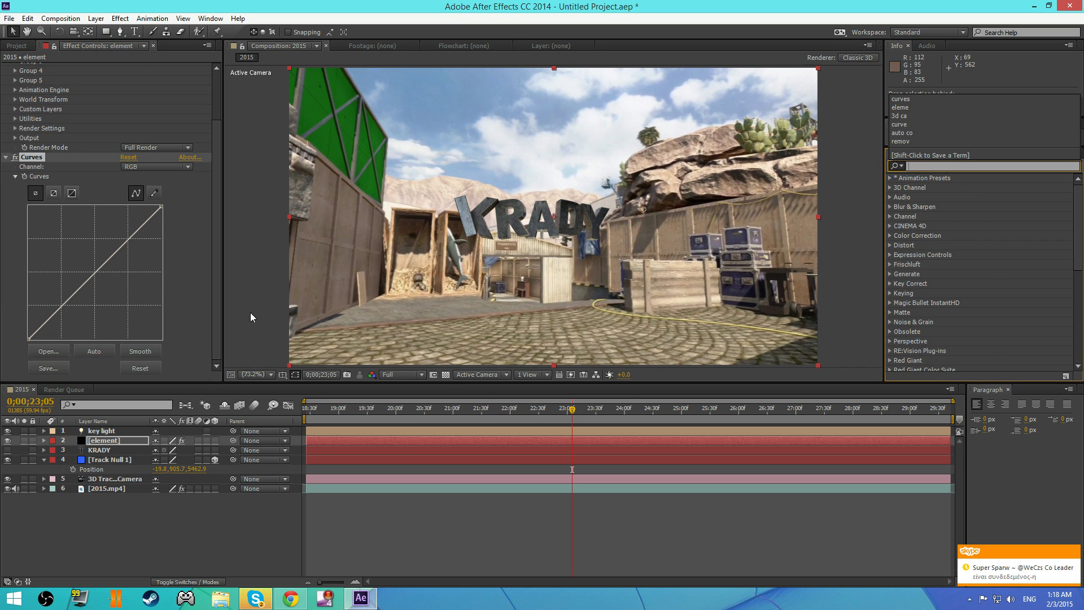
{"action": "left_click", "coordinate": [193, 216]}
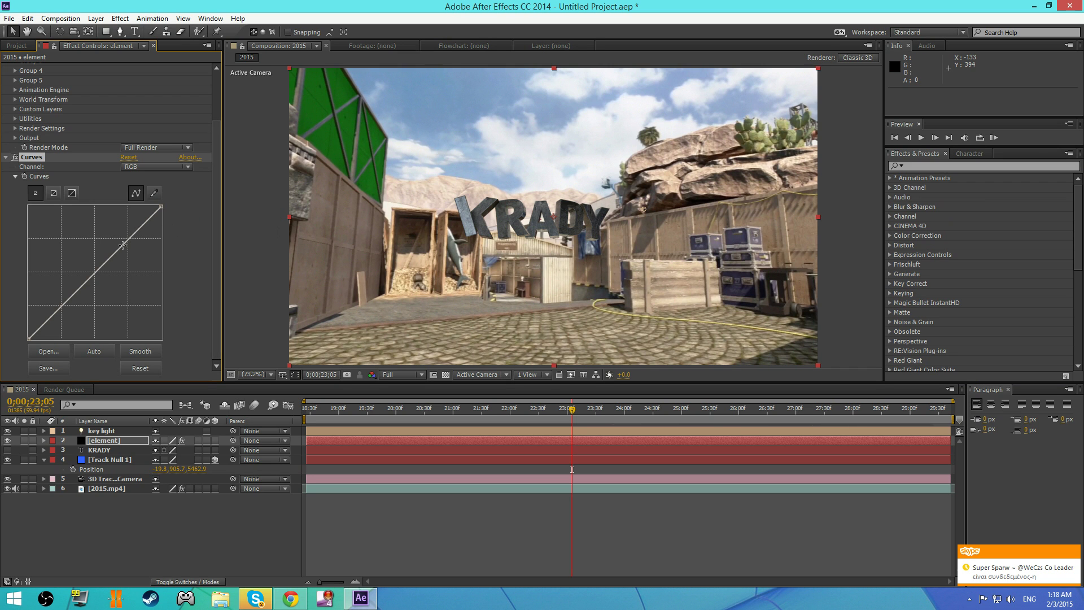
{"action": "left_click_drag", "start_coordinate": [124, 246], "coordinate": [125, 246]}
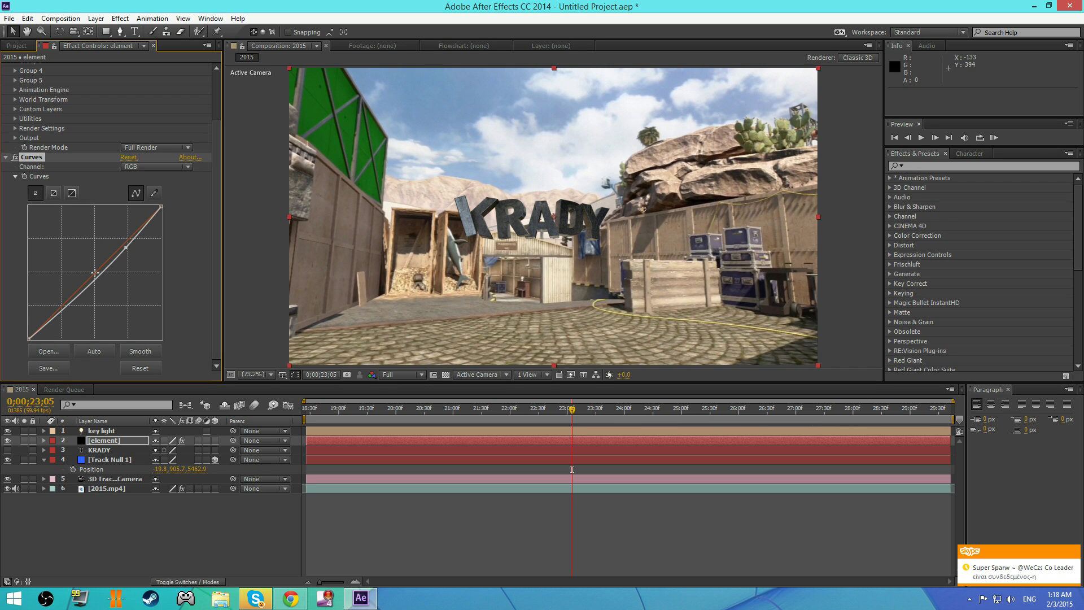
{"action": "left_click", "coordinate": [74, 295]}
{"action": "left_click", "coordinate": [275, 270]}
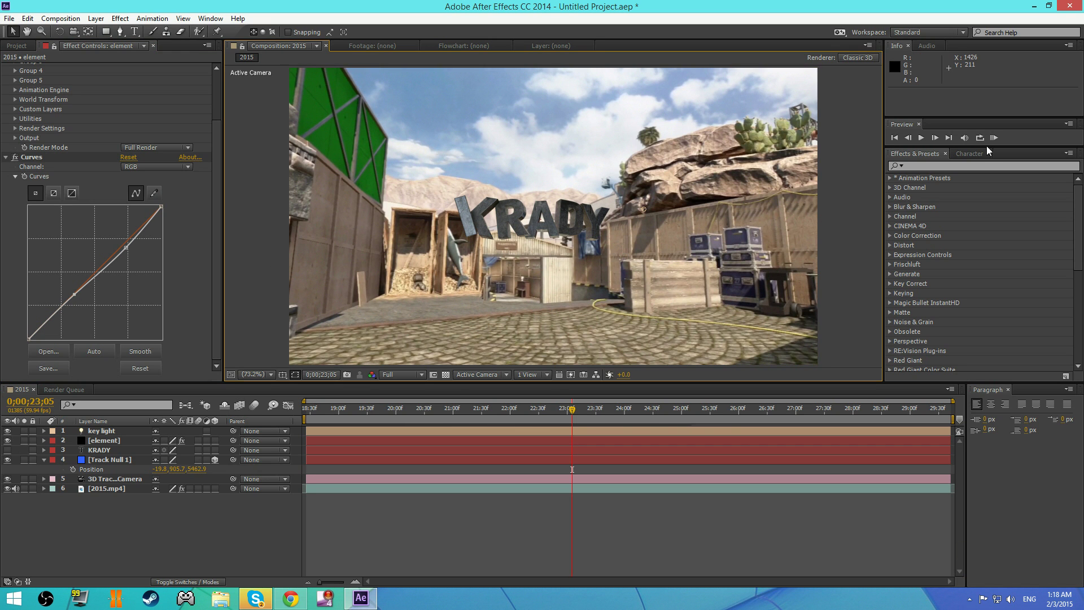
Apply Fast Blur to the element layer below Curves and set its Blurriness to 0.4
{"action": "left_click", "coordinate": [926, 166]}
{"action": "type", "text": "fast b"}
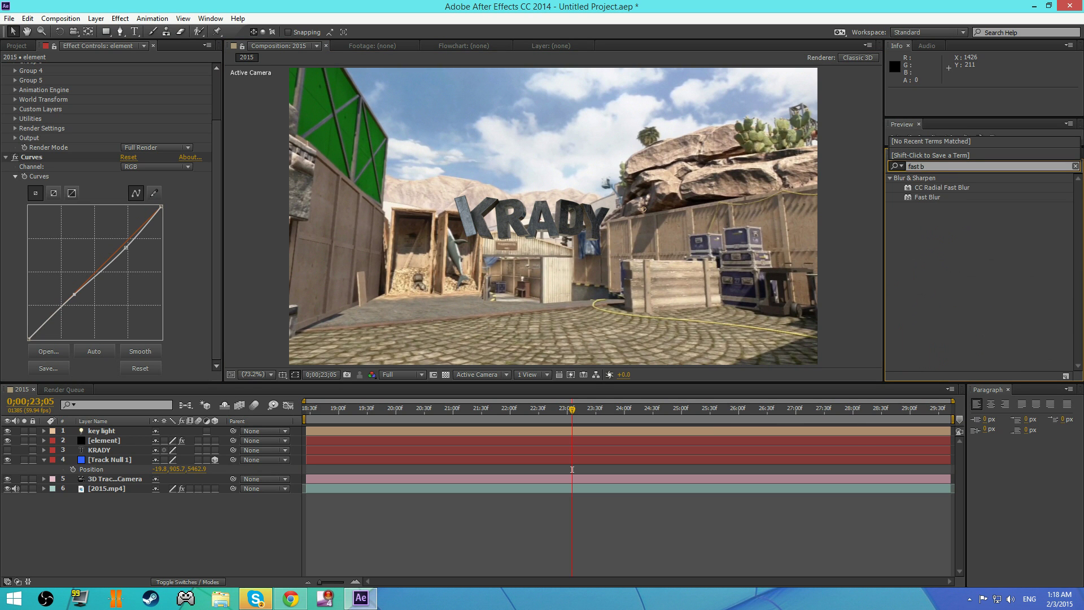
{"action": "left_click", "coordinate": [5, 157]}
{"action": "left_click_drag", "start_coordinate": [927, 197], "coordinate": [62, 290]}
{"action": "left_click", "coordinate": [125, 237]}
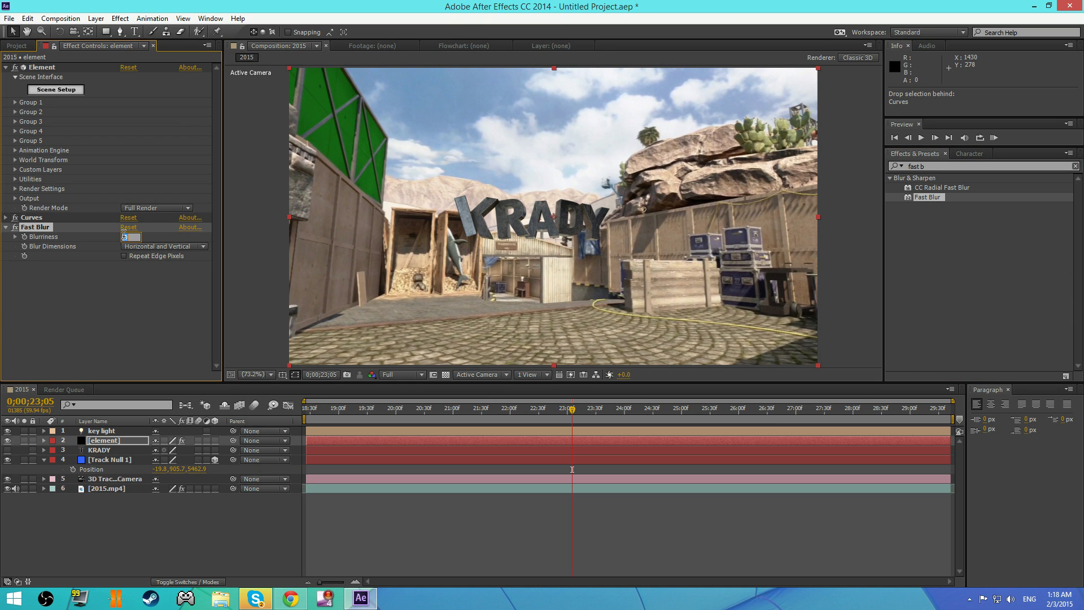
{"action": "type", "text": ".4"}
{"action": "key", "text": "Return"}
{"action": "left_click", "coordinate": [252, 164]}
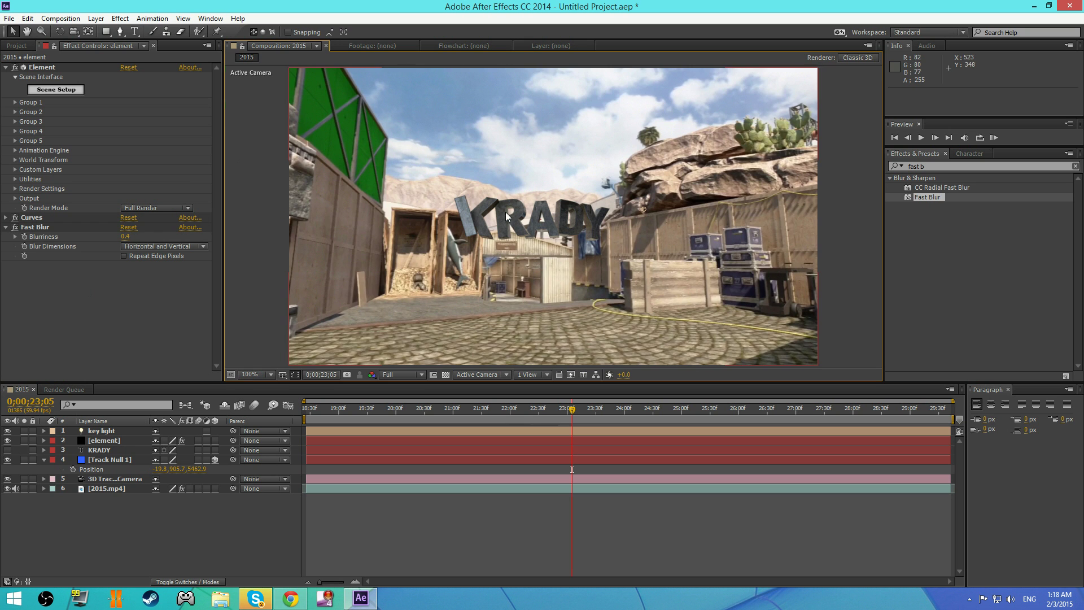
Check the softened text up close, fine-tune the Fast Blur's Blurriness, and switch the effect off
{"action": "scroll", "coordinate": [506, 211], "scroll_direction": "up", "scroll_amount": 1}
{"action": "scroll", "coordinate": [544, 231], "scroll_direction": "up", "scroll_amount": 1}
{"action": "scroll", "coordinate": [500, 228], "scroll_direction": "down", "scroll_amount": 1}
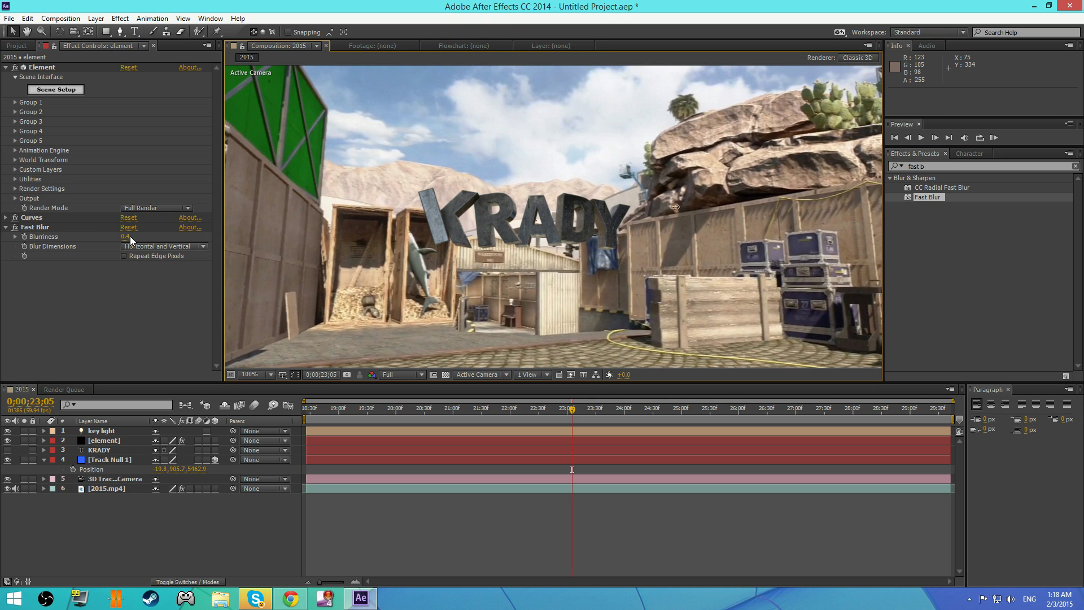
{"action": "left_click_drag", "start_coordinate": [129, 236], "coordinate": [110, 236]}
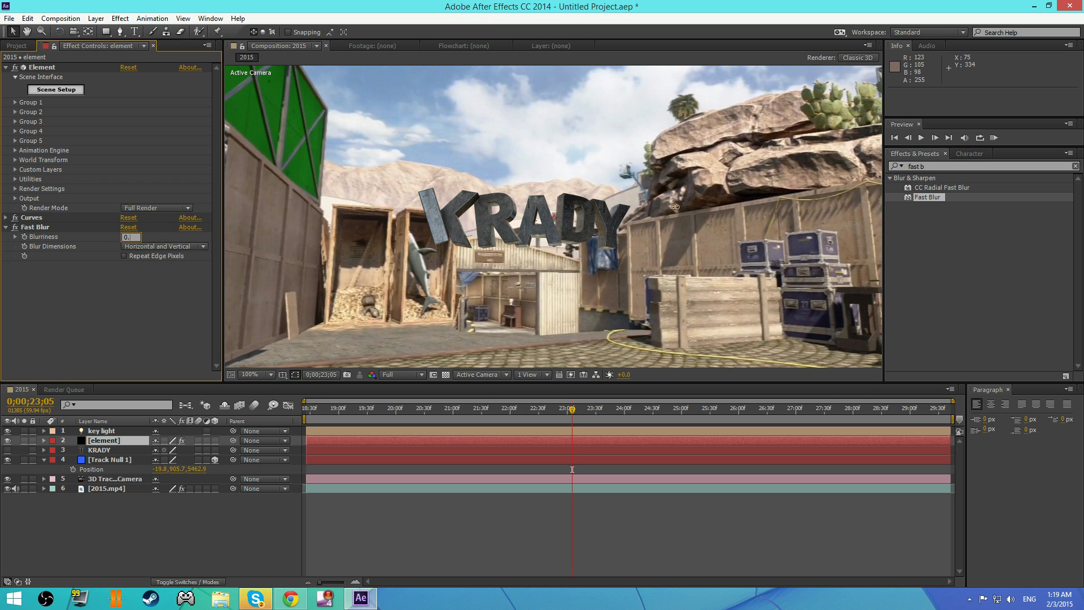
{"action": "key", "text": "Return"}
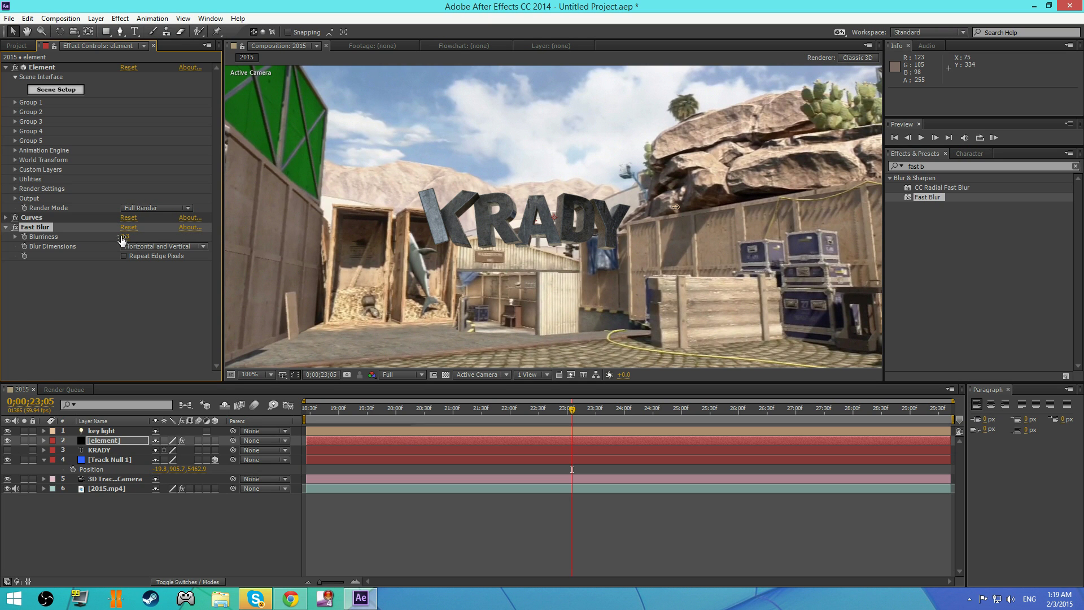
{"action": "left_click", "coordinate": [6, 227]}
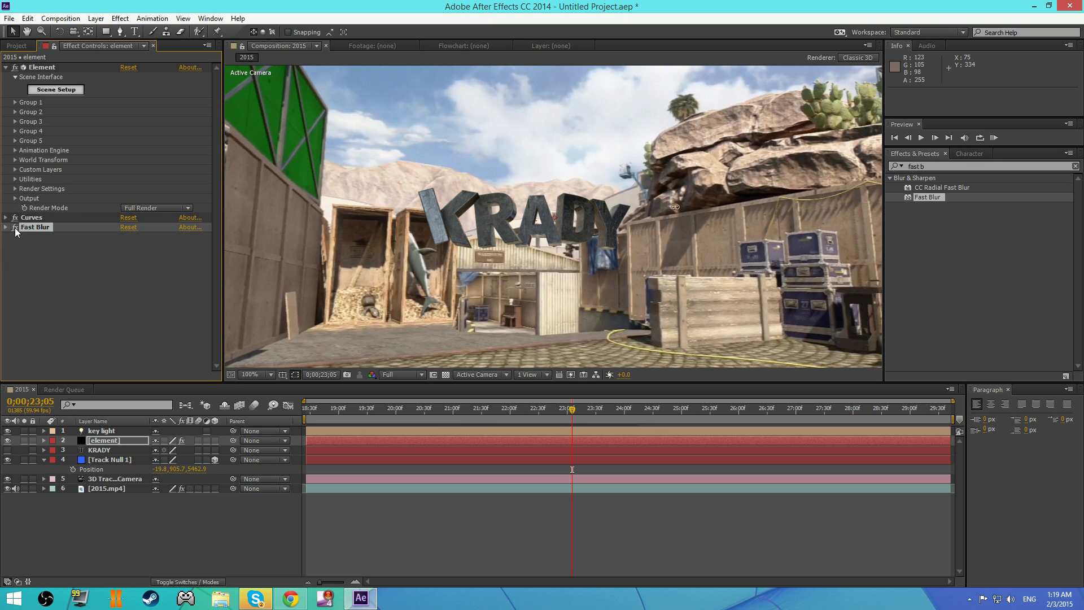
{"action": "left_click", "coordinate": [29, 236]}
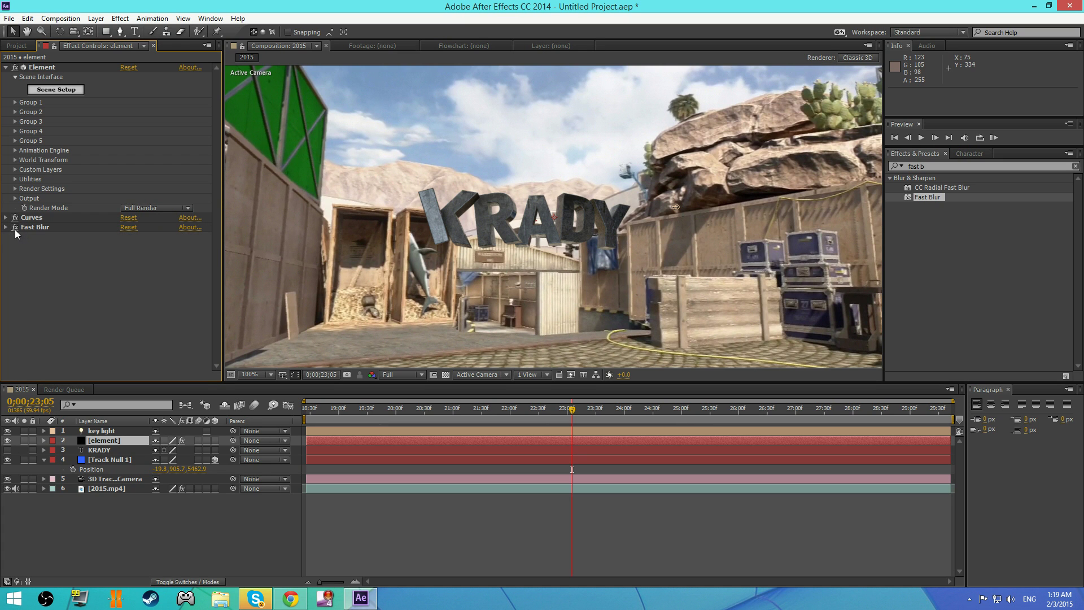
{"action": "left_click", "coordinate": [15, 229]}
Turn on Depth of Field in the 3D Tracker Camera's options and set its Blur Level to 76%
{"action": "left_click", "coordinate": [108, 479]}
{"action": "left_click", "coordinate": [44, 479]}
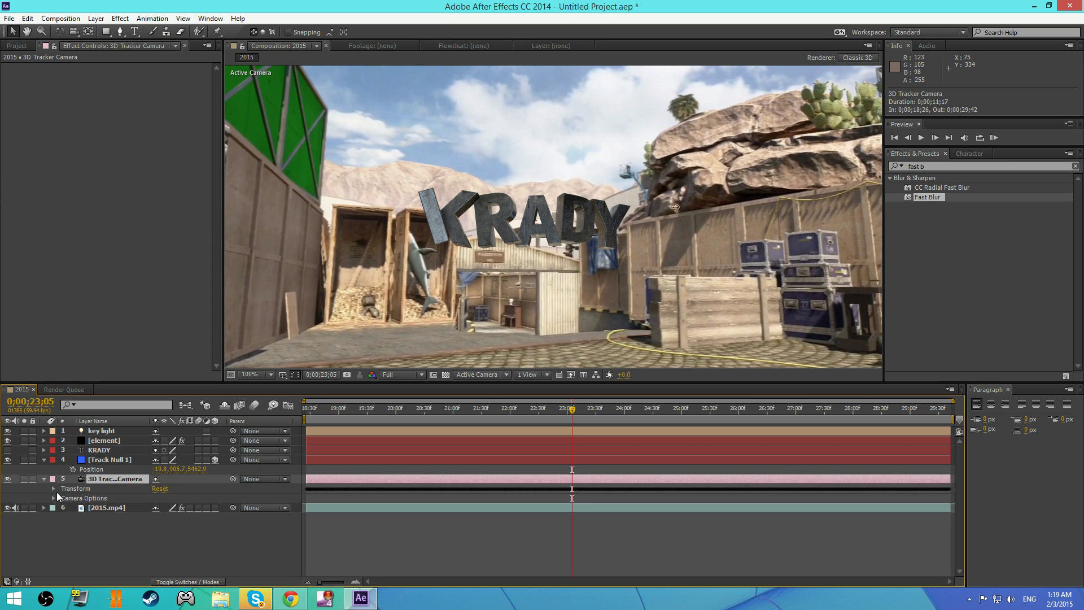
{"action": "scroll", "coordinate": [174, 453], "scroll_direction": "down", "scroll_amount": 1}
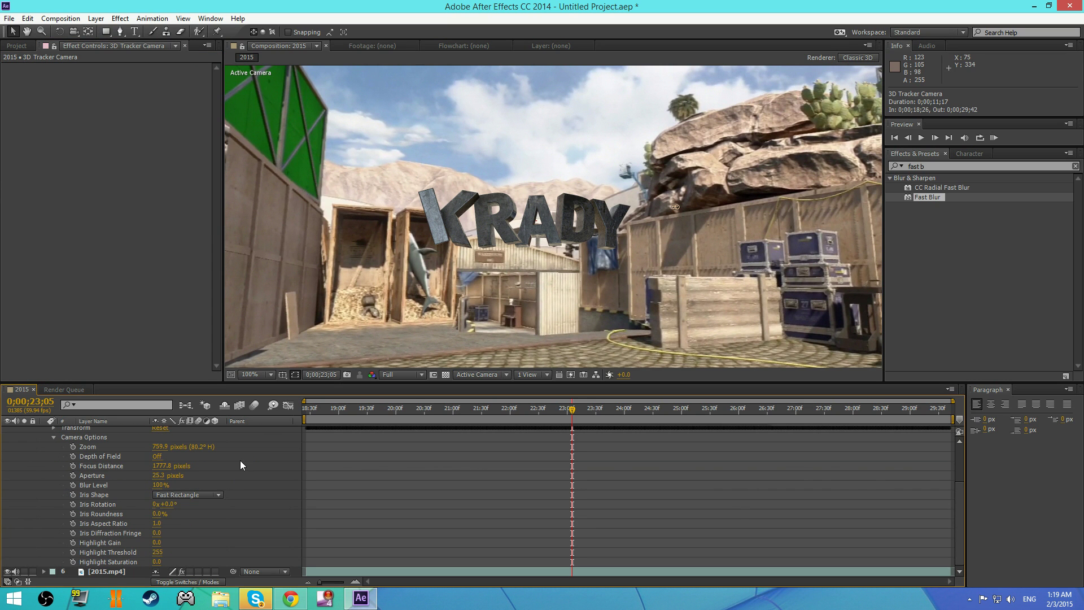
{"action": "left_click", "coordinate": [158, 457]}
{"action": "left_click", "coordinate": [151, 456]}
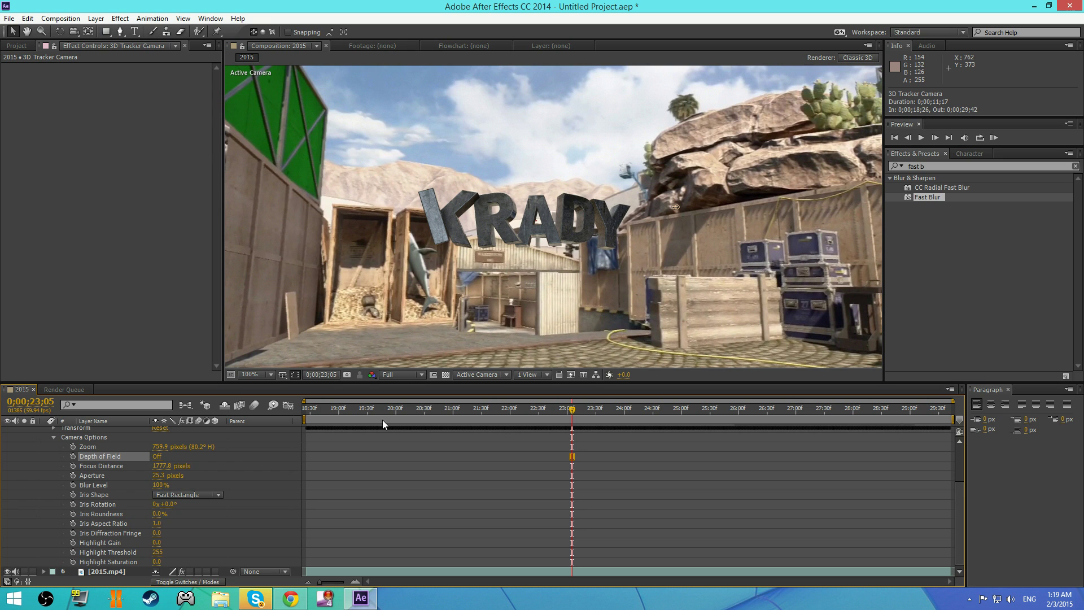
{"action": "left_click", "coordinate": [163, 457]}
{"action": "left_click_drag", "start_coordinate": [160, 486], "coordinate": [146, 485]}
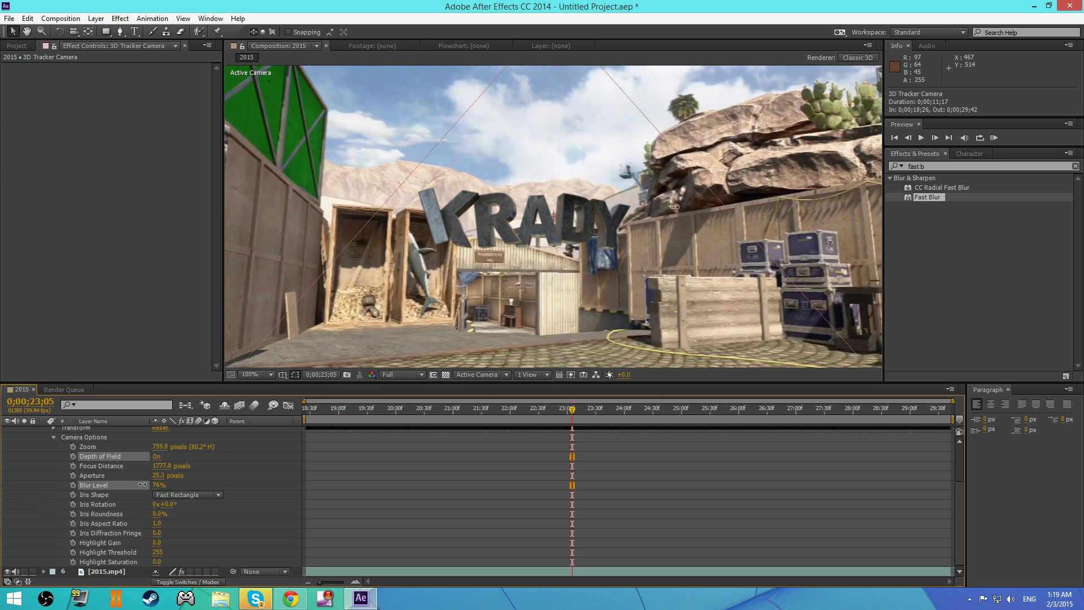
{"action": "left_click", "coordinate": [142, 484]}
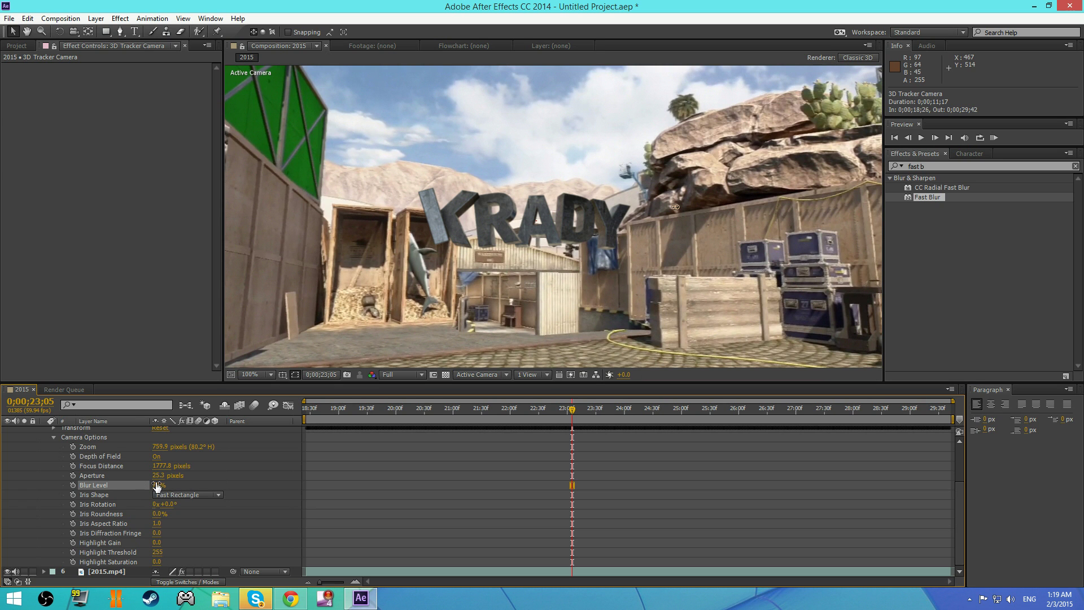
{"action": "left_click_drag", "start_coordinate": [158, 487], "coordinate": [163, 482]}
{"action": "scroll", "coordinate": [131, 466], "scroll_direction": "up", "scroll_amount": 1}
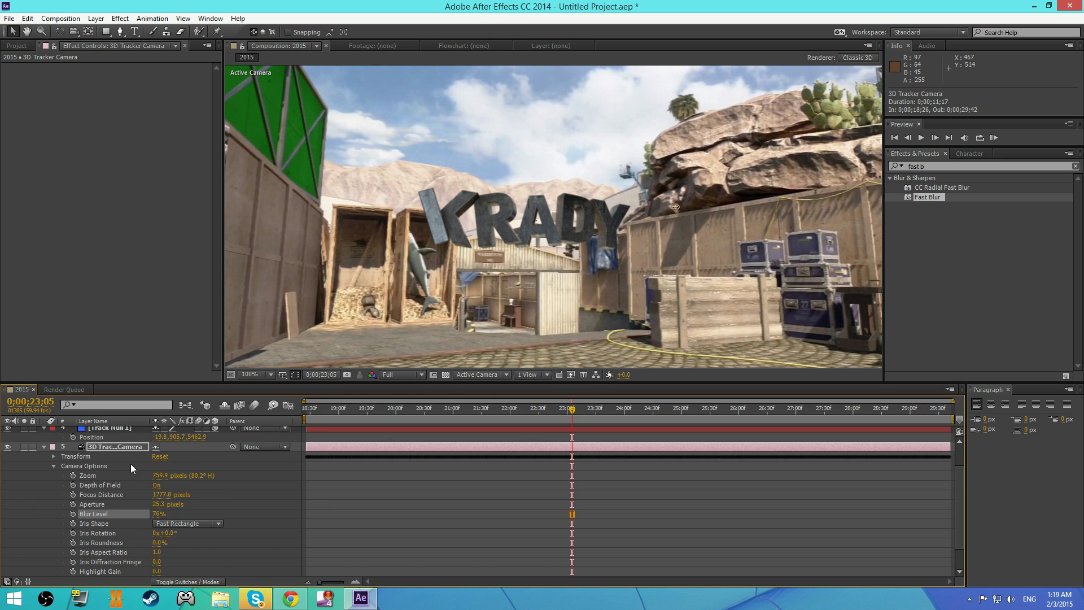
Turn Depth of Field back off for the 3D Tracker Camera and collapse the camera's properties
{"action": "left_click", "coordinate": [89, 448]}
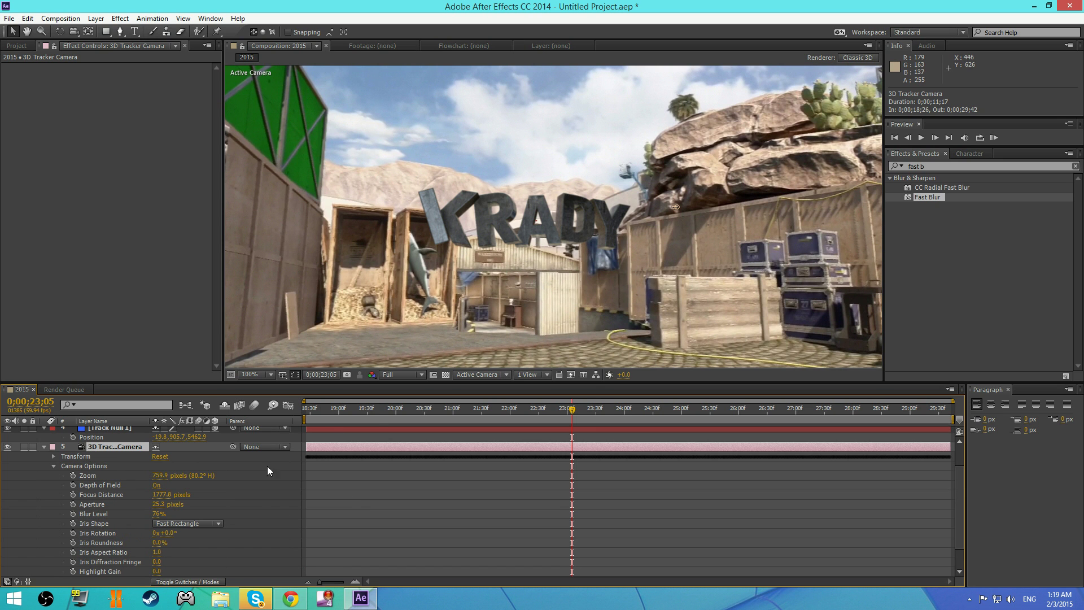
{"action": "scroll", "coordinate": [268, 470], "scroll_direction": "down", "scroll_amount": 1}
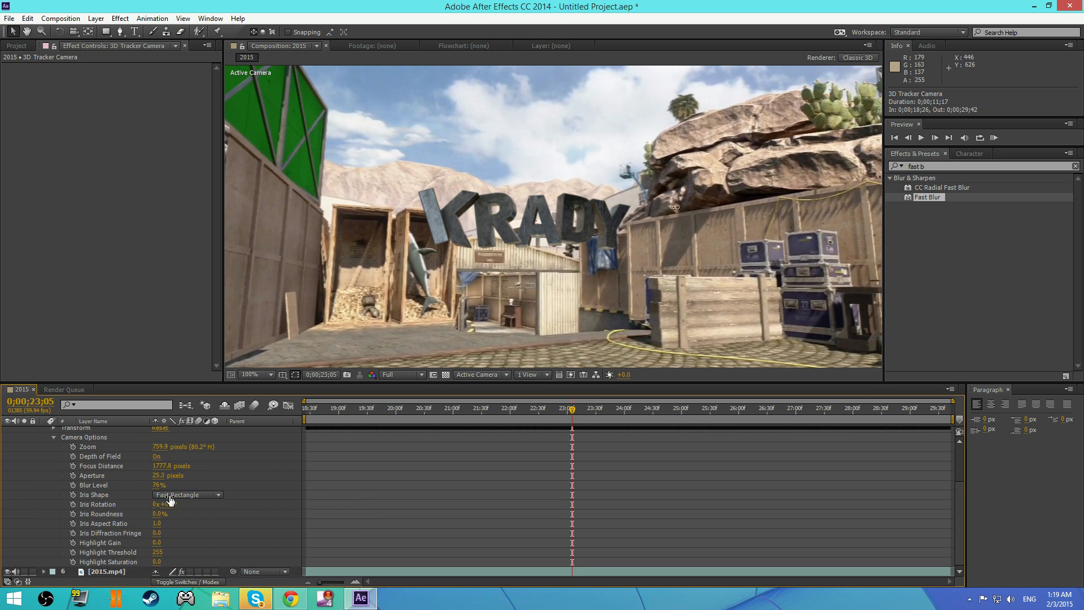
{"action": "left_click", "coordinate": [157, 457]}
{"action": "scroll", "coordinate": [74, 480], "scroll_direction": "up", "scroll_amount": 2}
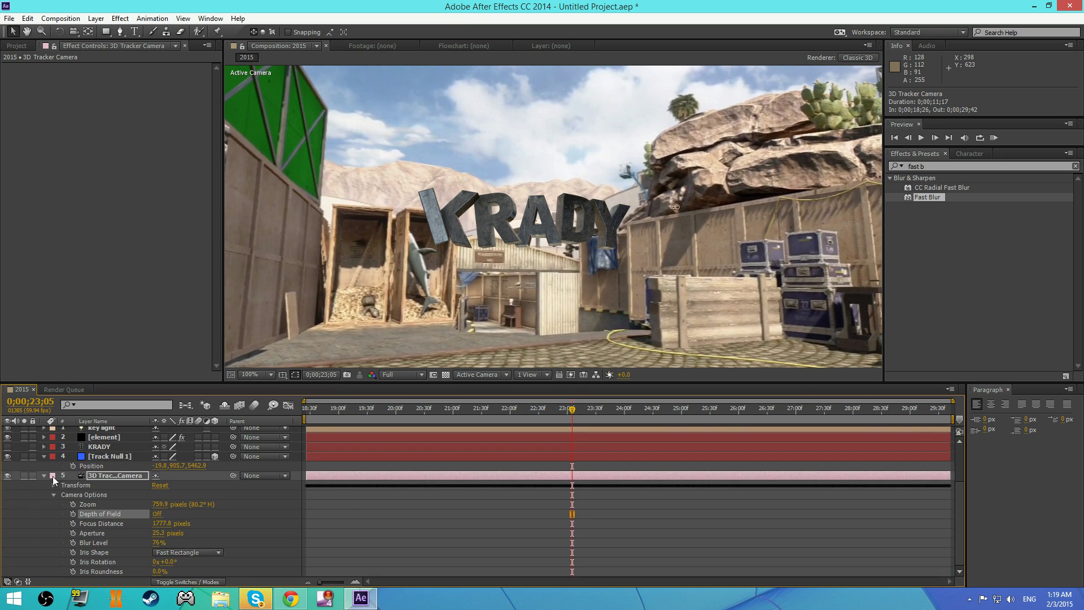
{"action": "left_click", "coordinate": [43, 479]}
Re-enable Fast Blur on the element layer and view the whole composition at 0;00;24;05
{"action": "left_click", "coordinate": [104, 441]}
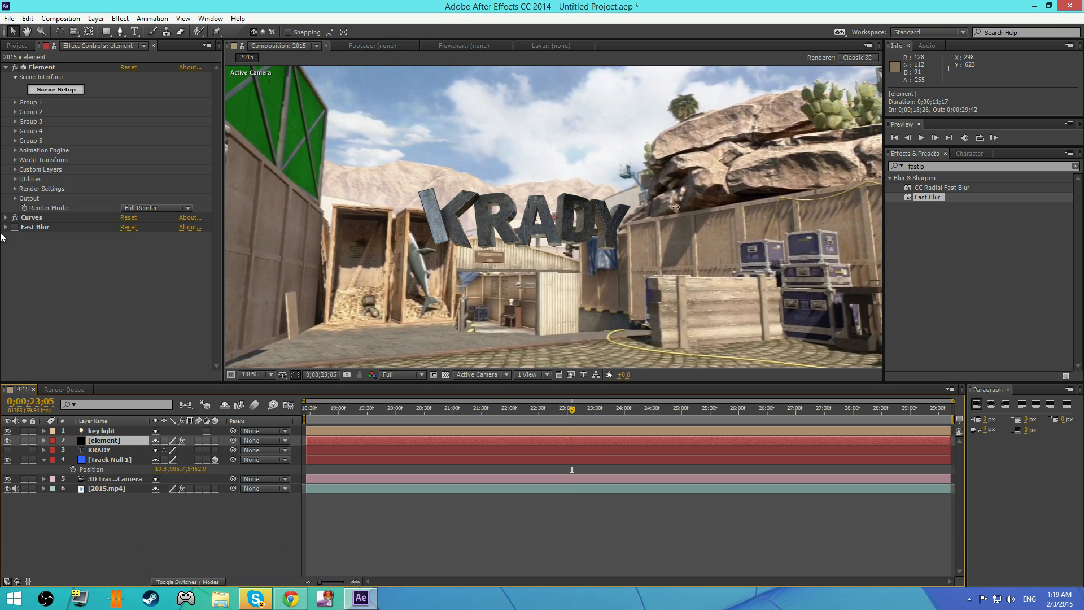
{"action": "left_click", "coordinate": [15, 227]}
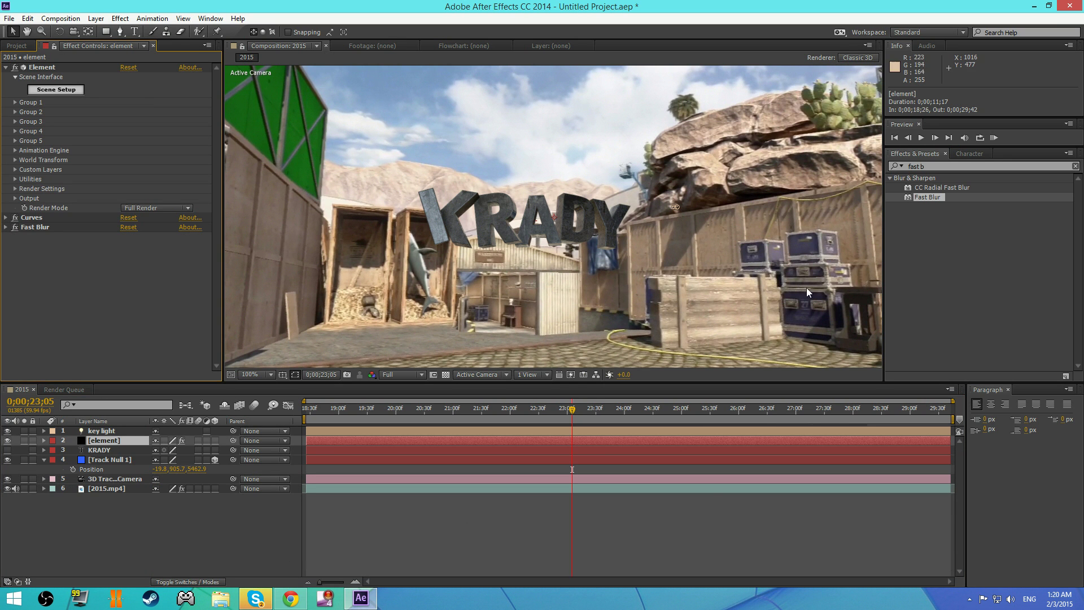
{"action": "scroll", "coordinate": [395, 339], "scroll_direction": "down", "scroll_amount": 1}
{"action": "left_click", "coordinate": [253, 375]}
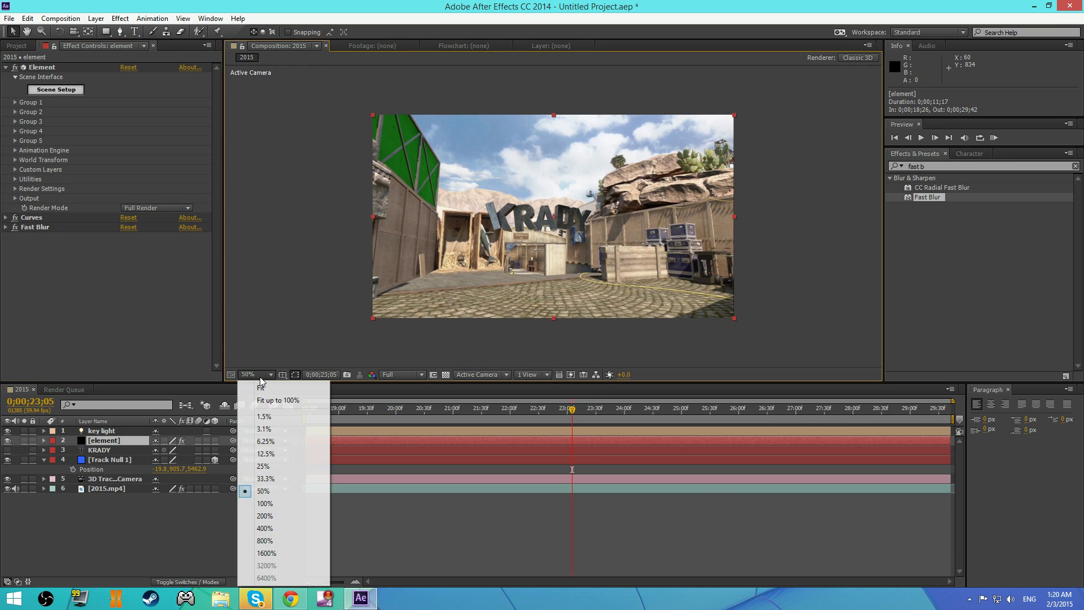
{"action": "left_click", "coordinate": [283, 399]}
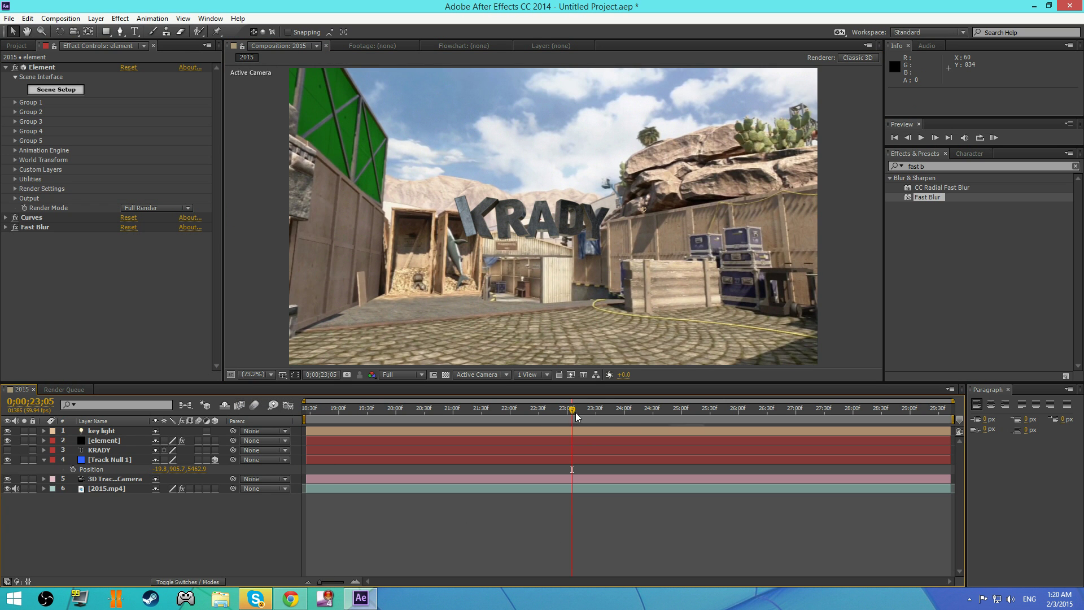
{"action": "left_click_drag", "start_coordinate": [575, 412], "coordinate": [632, 422]}
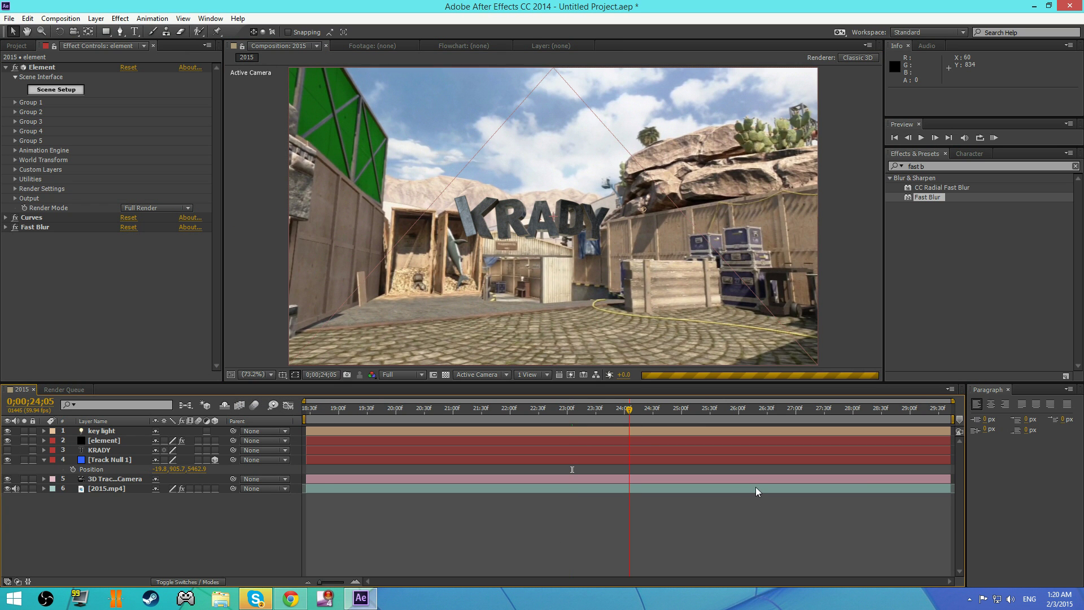
Check the composited KRADY text at 0;00;25;57, 0;00;26;54 and 0;00;27;52
{"action": "left_click", "coordinate": [737, 412]}
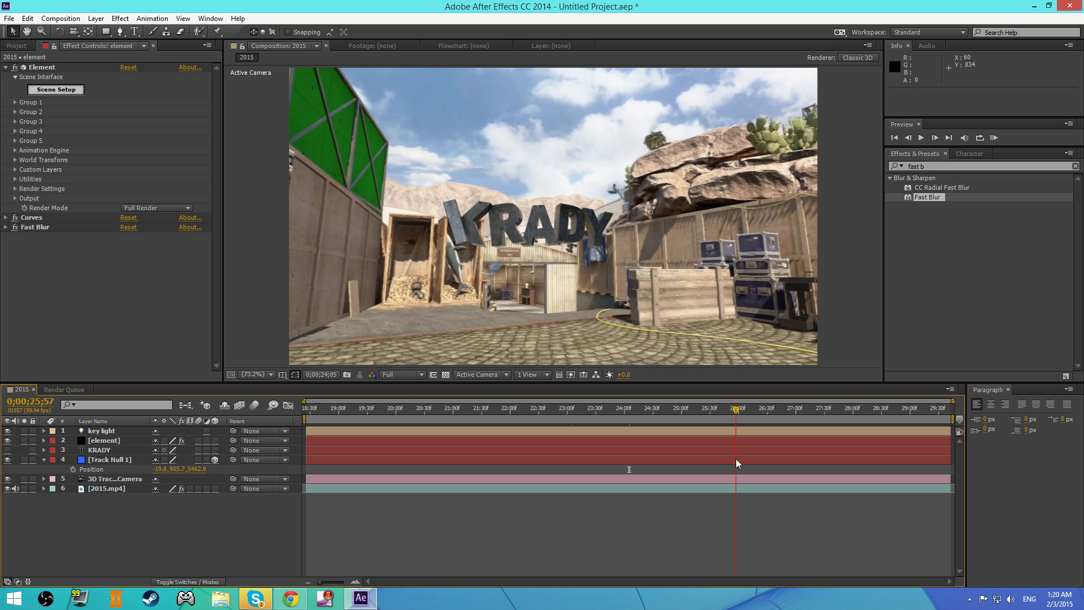
{"action": "left_click", "coordinate": [790, 415]}
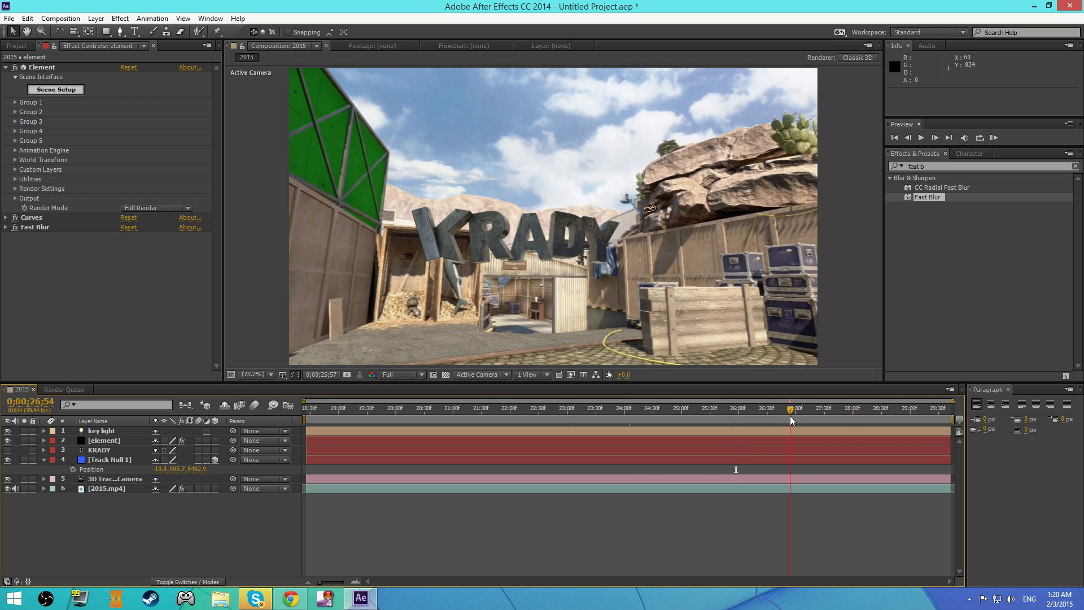
{"action": "left_click", "coordinate": [845, 412]}
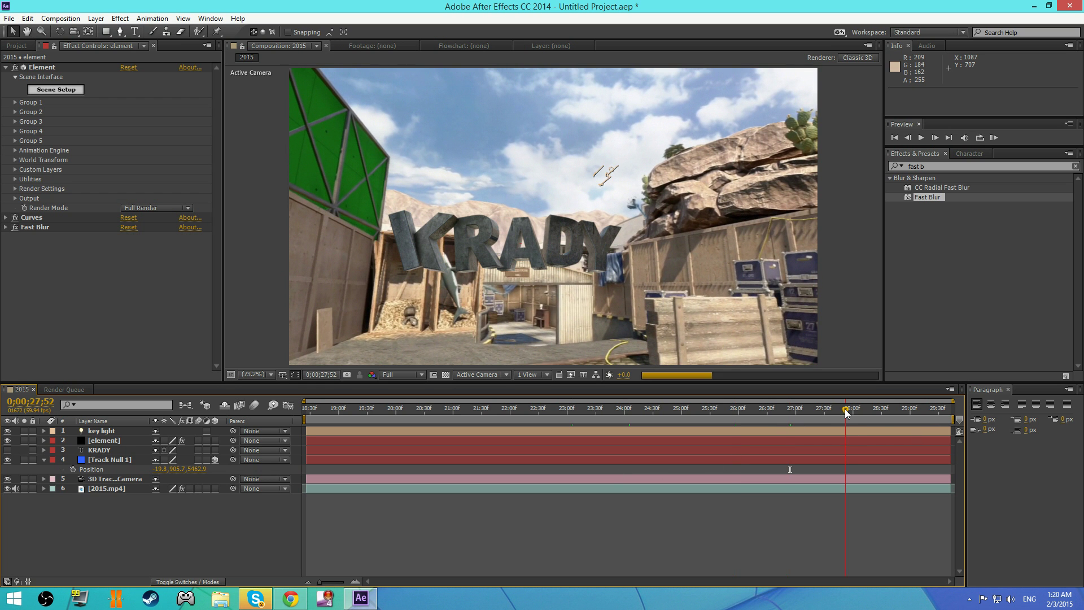
Start keyframing Element Group 1's Multi-Object Rotation Random at 0;00;22;25
{"action": "left_click", "coordinate": [533, 411]}
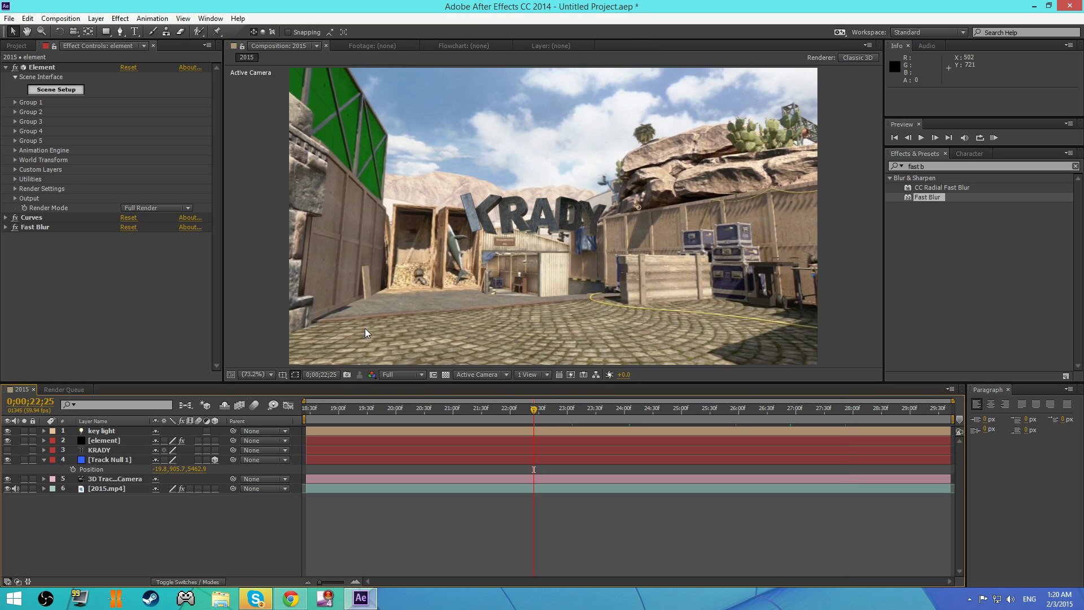
{"action": "left_click", "coordinate": [15, 102]}
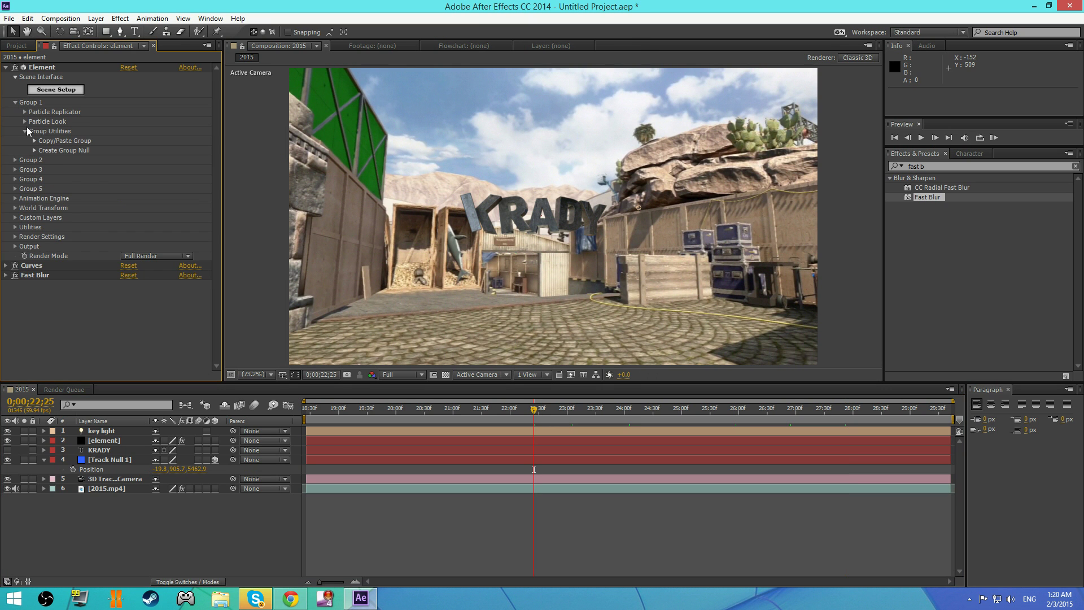
{"action": "left_click", "coordinate": [24, 121]}
{"action": "scroll", "coordinate": [111, 245], "scroll_direction": "down", "scroll_amount": 2}
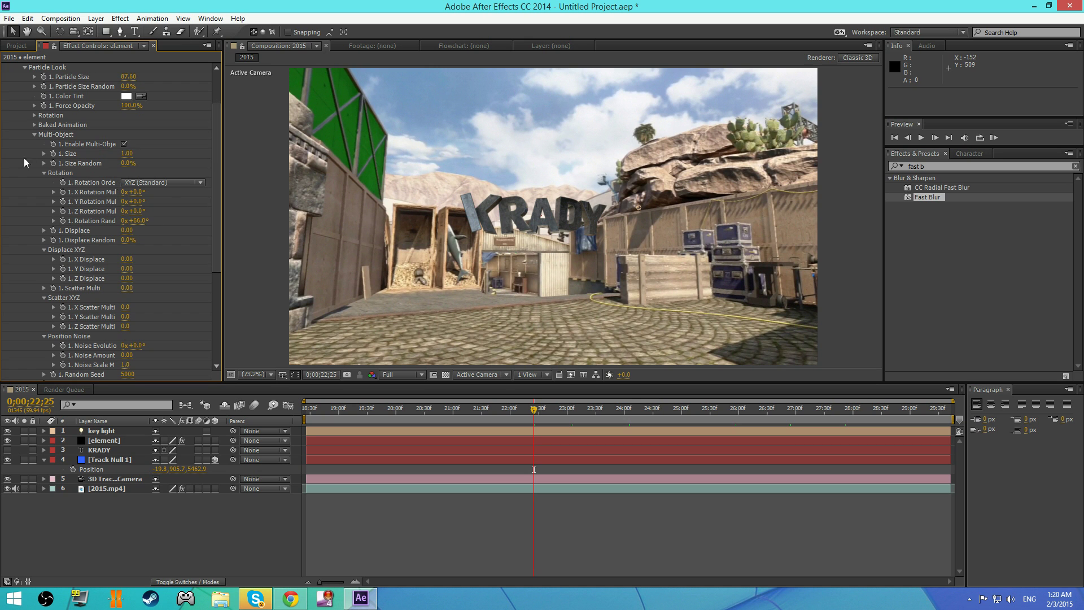
{"action": "left_click", "coordinate": [44, 174]}
{"action": "left_click", "coordinate": [44, 172]}
{"action": "left_click", "coordinate": [35, 136]}
{"action": "left_click", "coordinate": [35, 188]}
{"action": "scroll", "coordinate": [38, 192], "scroll_direction": "down", "scroll_amount": 2}
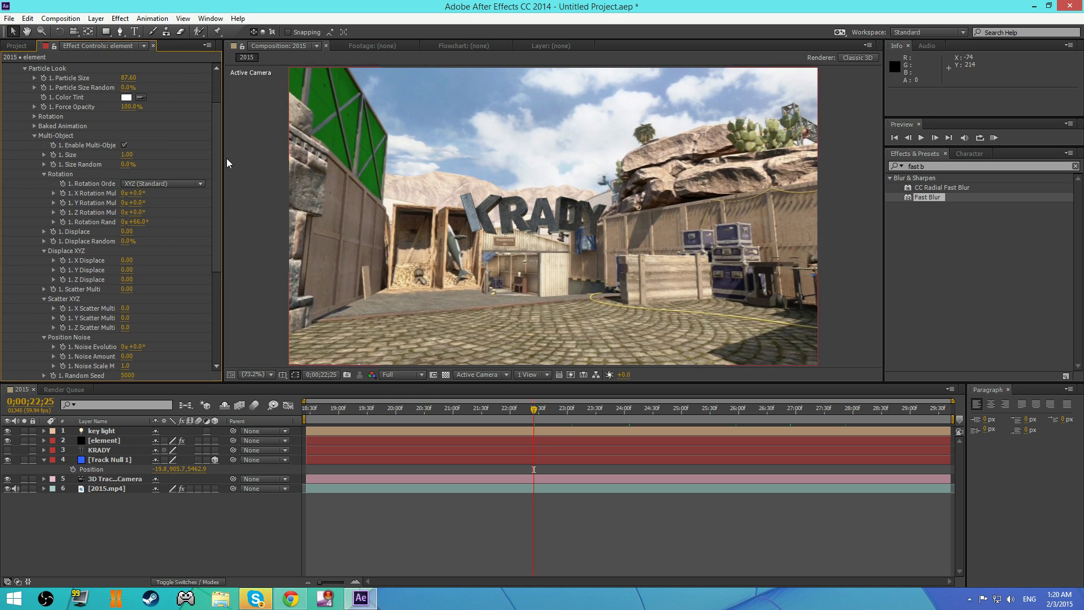
{"action": "left_click", "coordinate": [63, 222]}
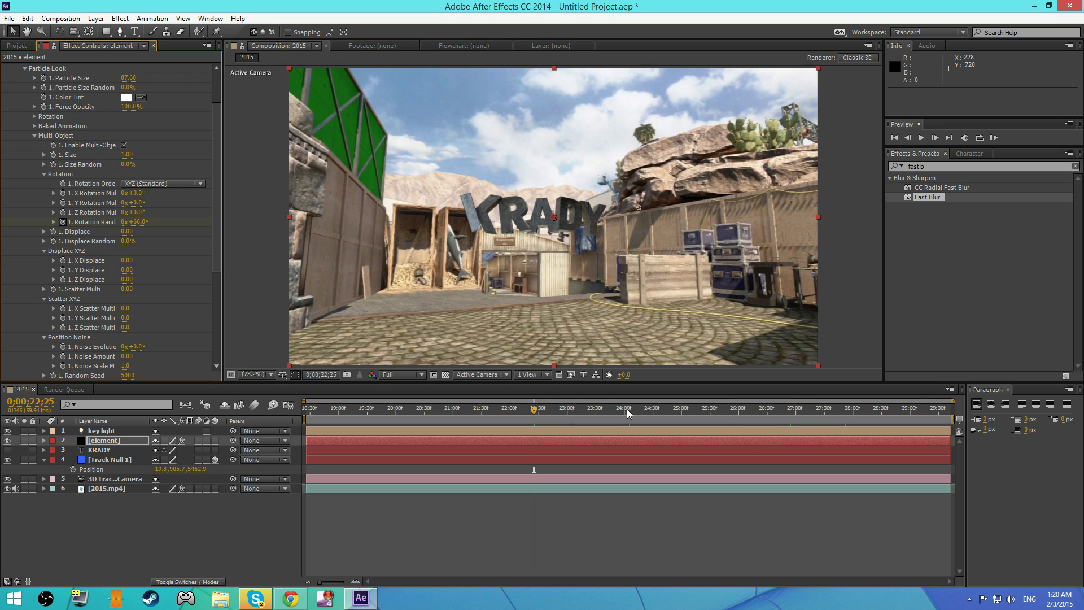
Set Group 1's Multi-Object Rotation Random to 36° at 0;00;24;00
{"action": "left_click", "coordinate": [545, 408]}
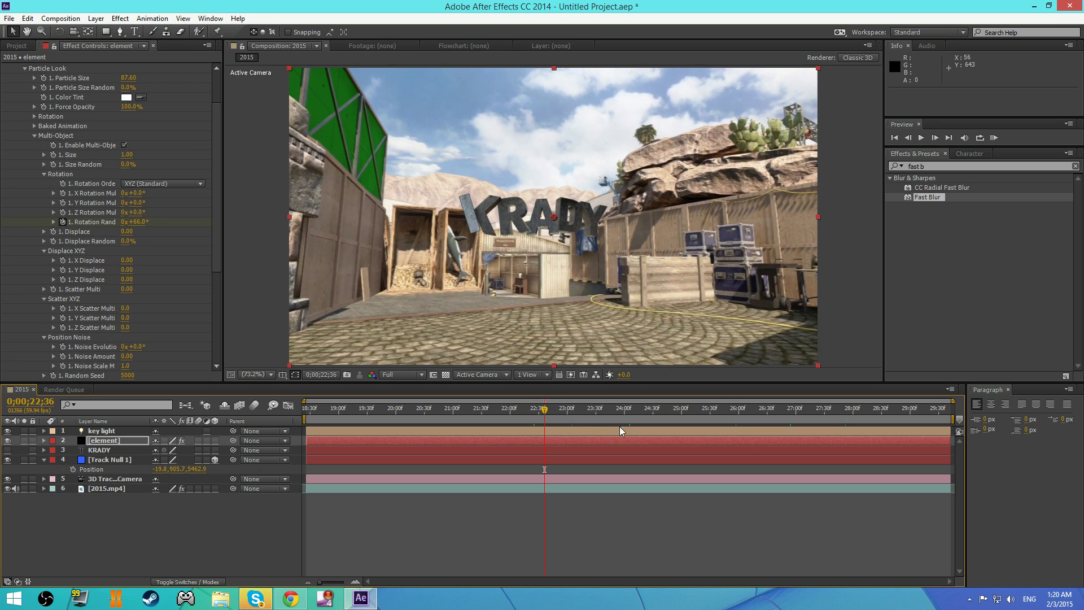
{"action": "left_click", "coordinate": [624, 408]}
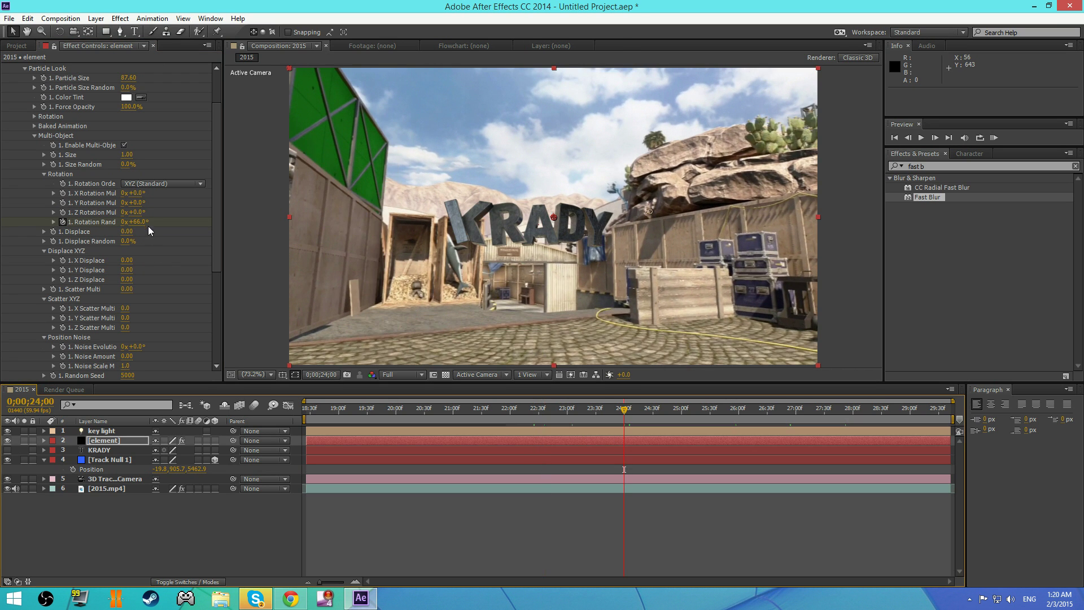
{"action": "left_click_drag", "start_coordinate": [144, 222], "coordinate": [127, 222]}
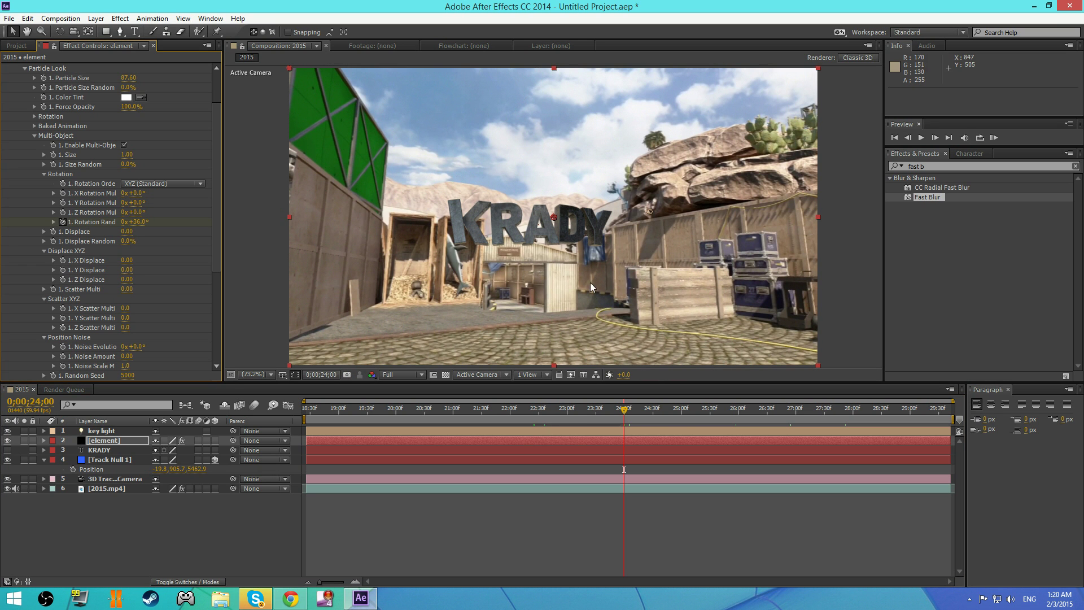
Preview the letters' rotation animation from about 0;00;22;42
{"action": "left_click", "coordinate": [550, 408]}
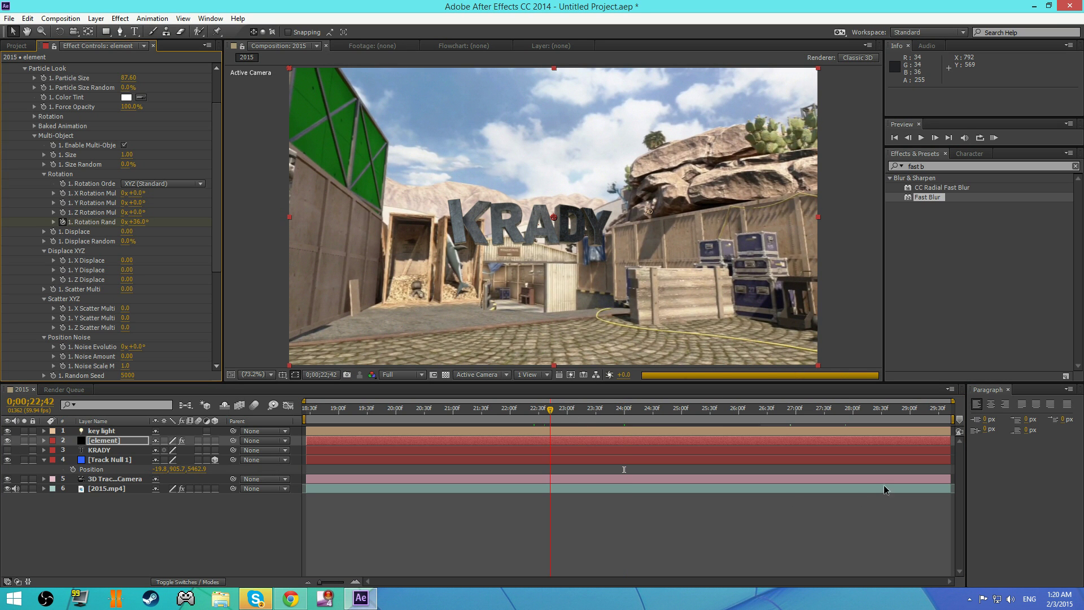
{"action": "left_click", "coordinate": [921, 137]}
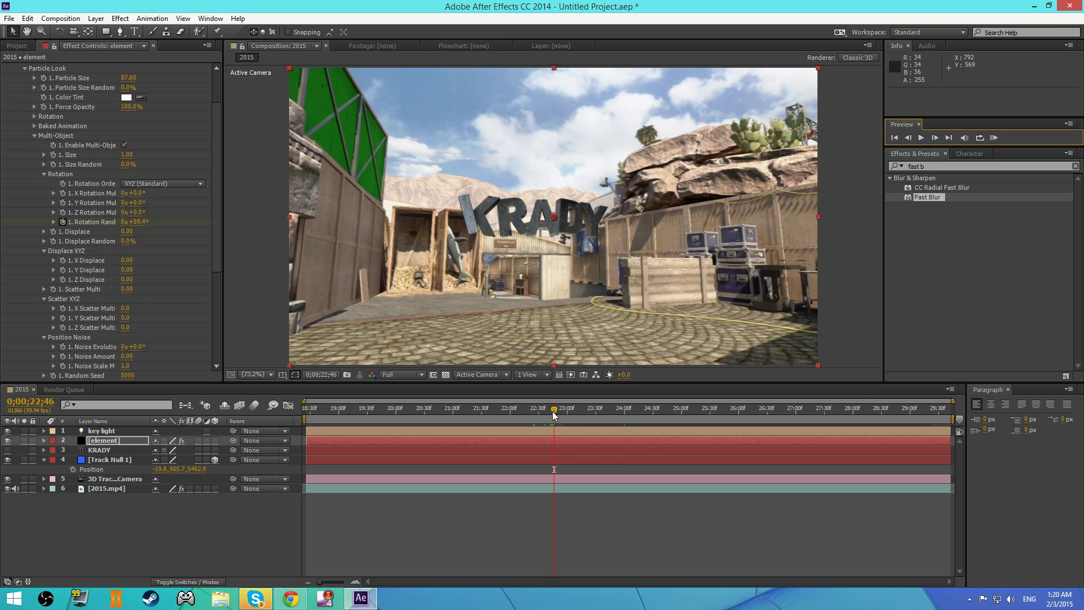
{"action": "left_click", "coordinate": [553, 413]}
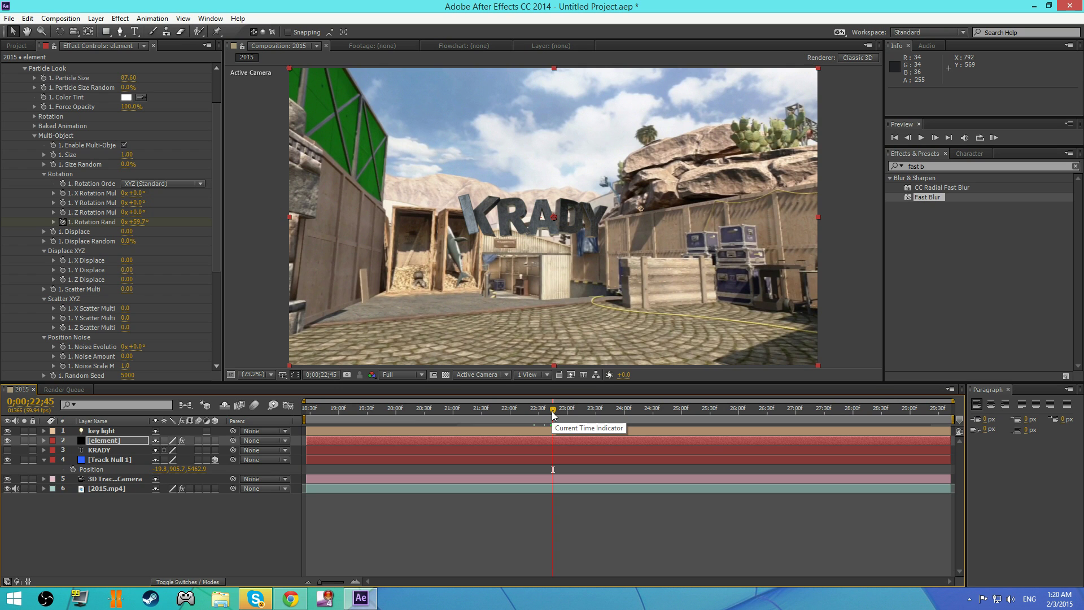